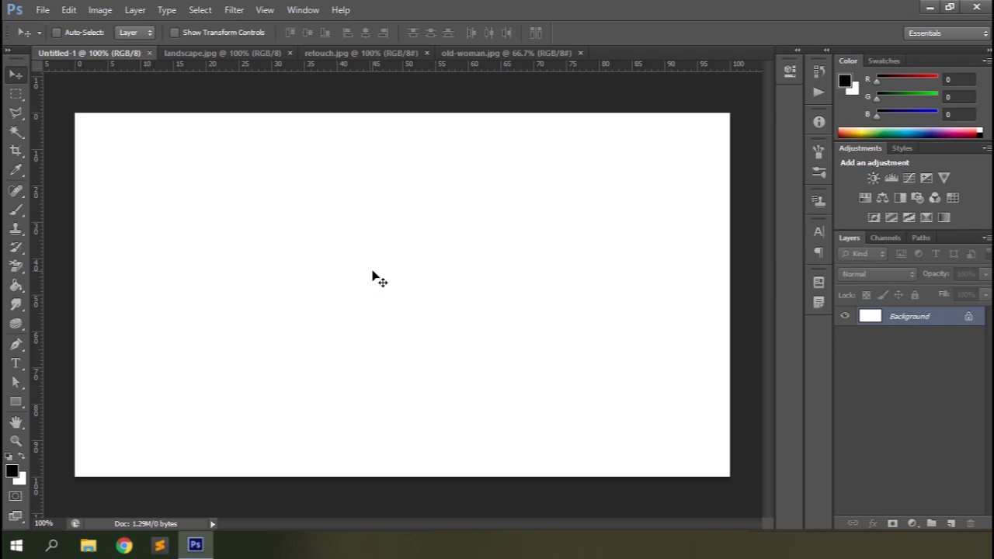
View the landscape, retouch and old-woman images, then return to the blank Untitled-1 document.
left_click(219, 54)
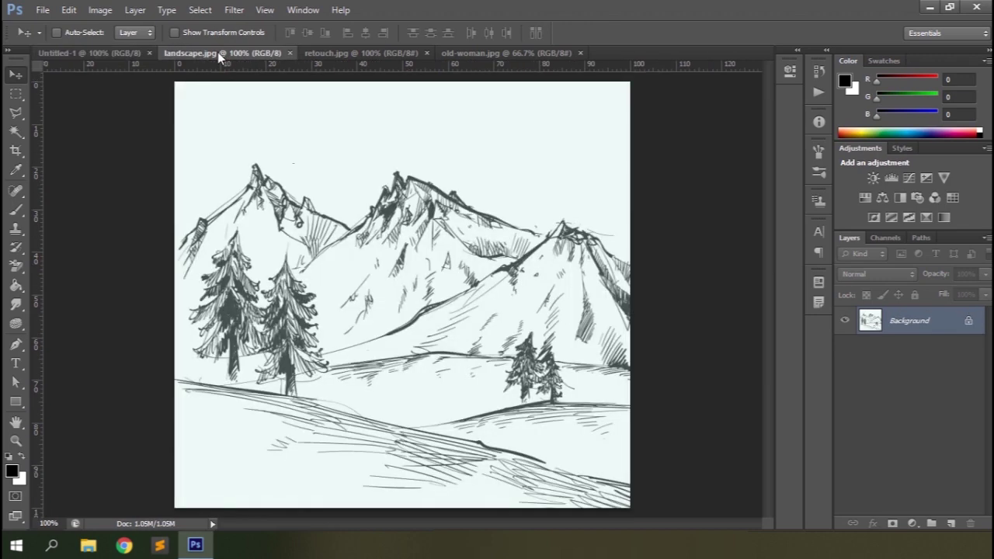
left_click(350, 57)
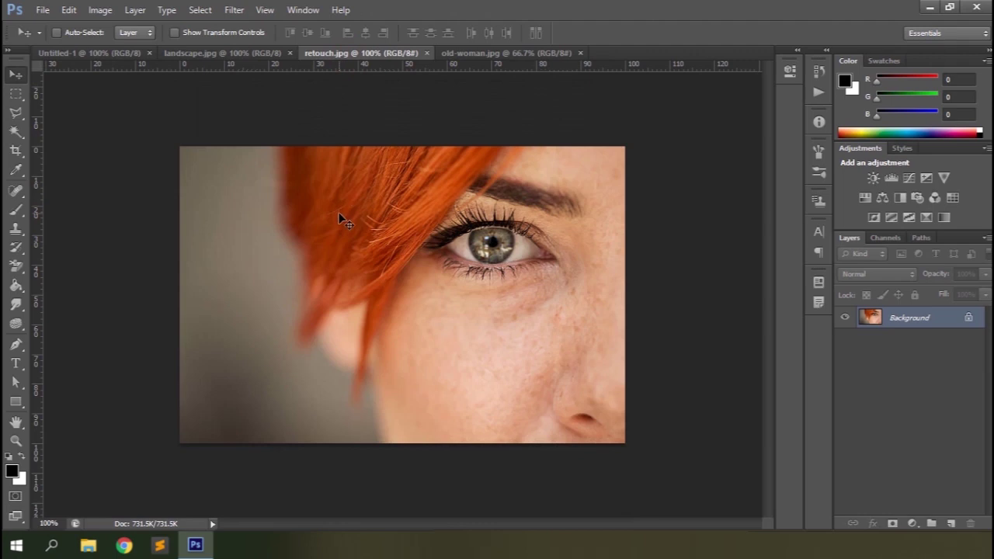
left_click(469, 56)
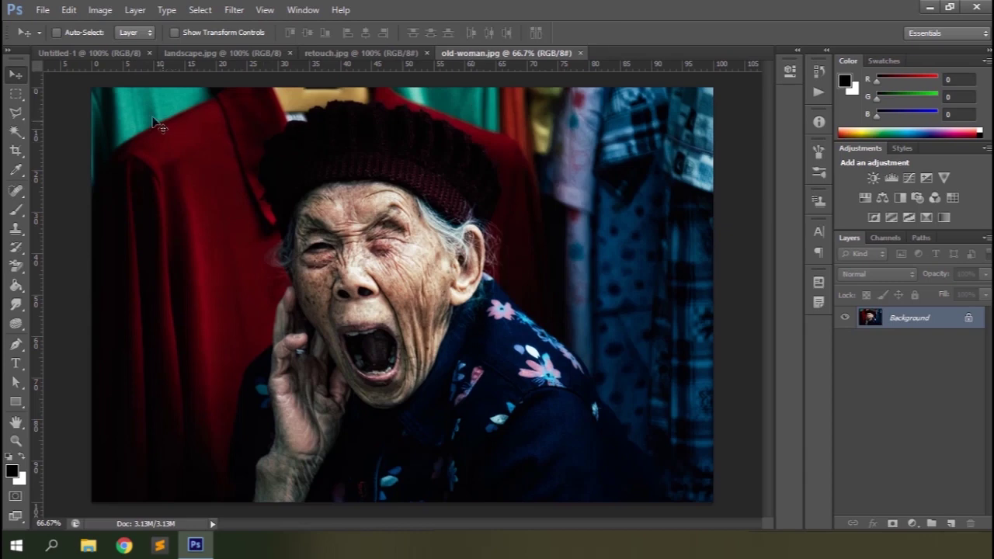
left_click(87, 54)
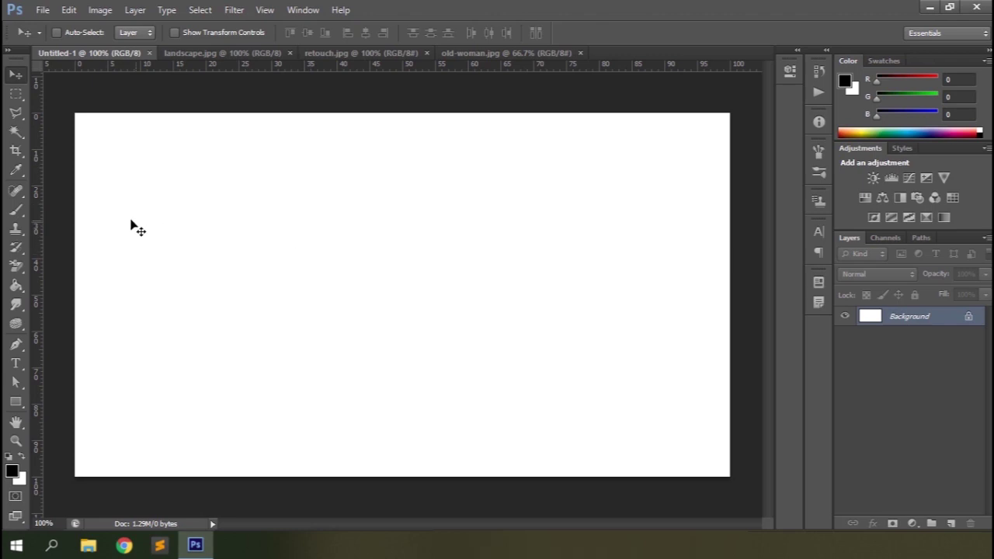
Activate the Mixer Brush tool and set its brush size to 52 px.
left_click(17, 211)
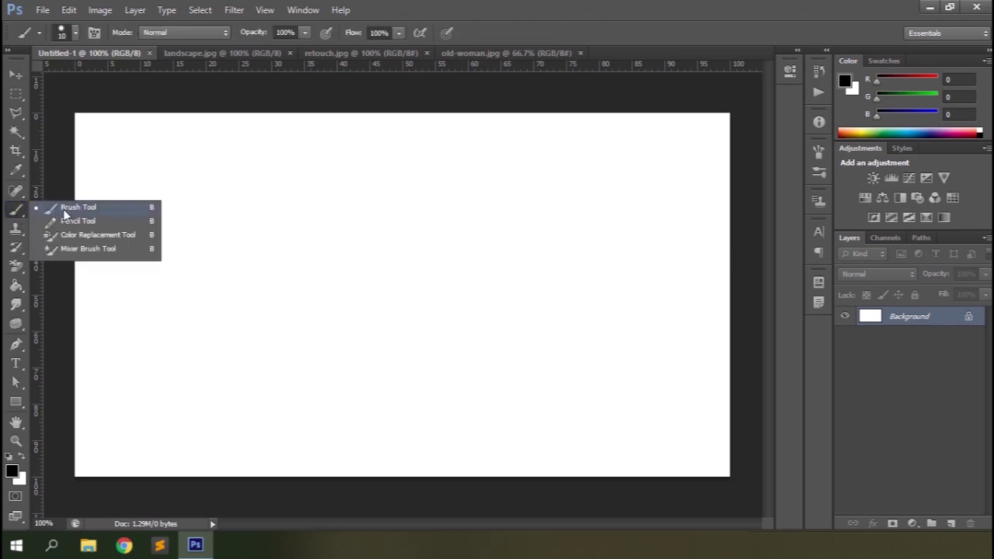
left_click(82, 249)
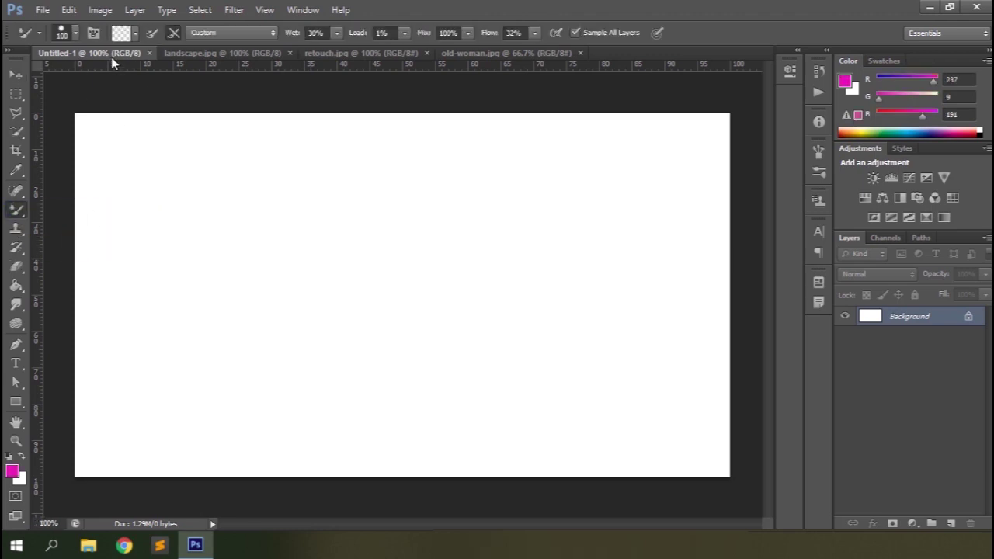
left_click(73, 38)
left_click(60, 79)
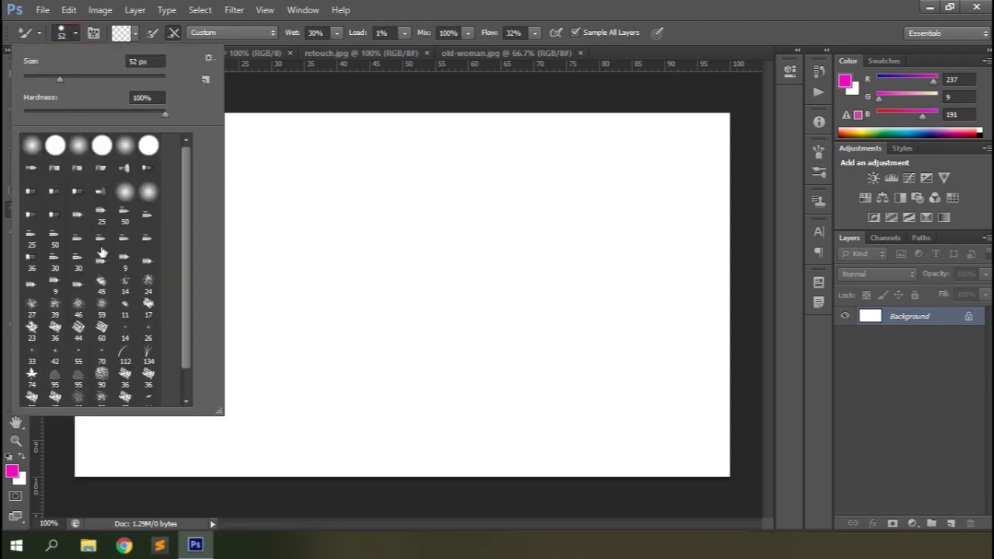
Look through the available brush presets and the detailed brush tip settings without changing them.
scroll(102, 253, "down", 1)
scroll(101, 254, "down", 1)
scroll(100, 253, "up", 1)
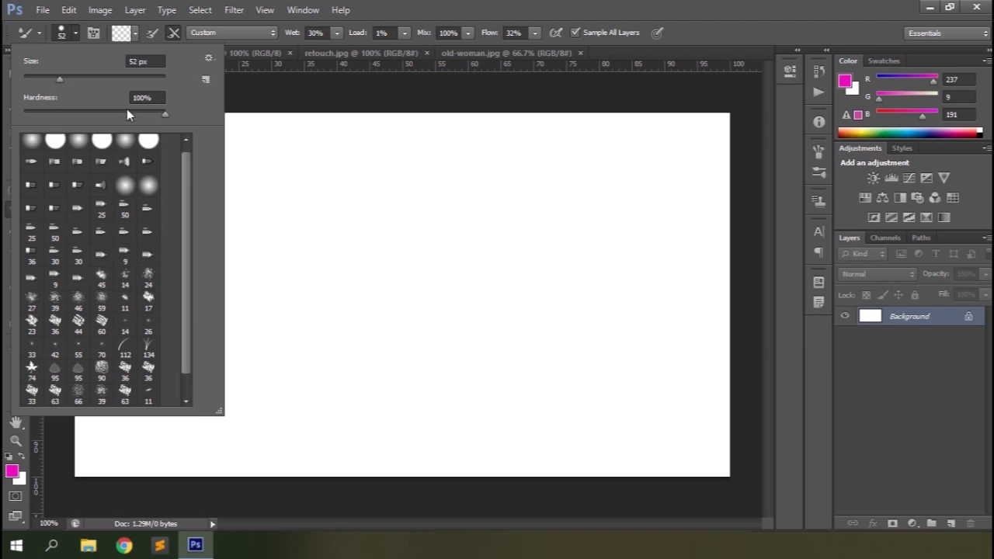
left_click(73, 38)
left_click(94, 35)
left_click(93, 34)
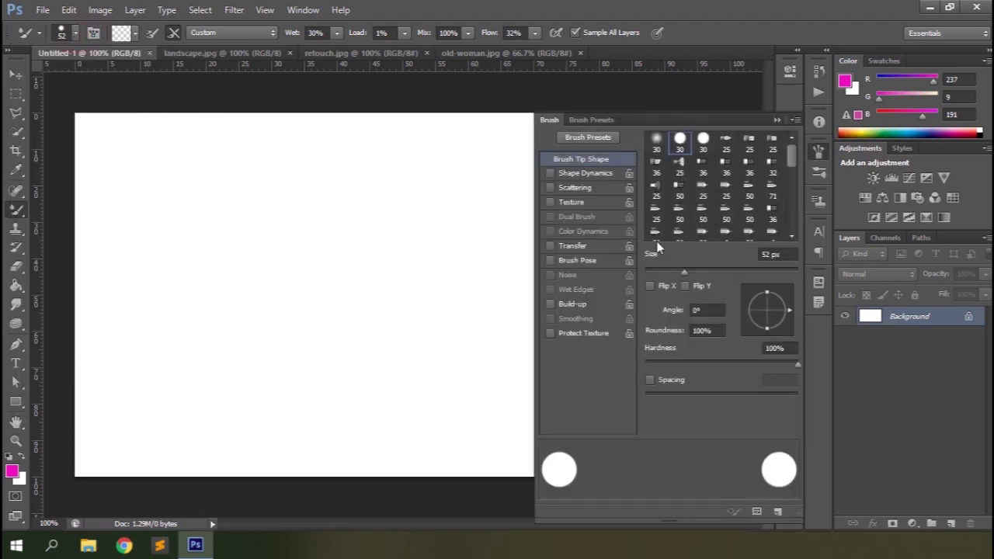
left_click(777, 120)
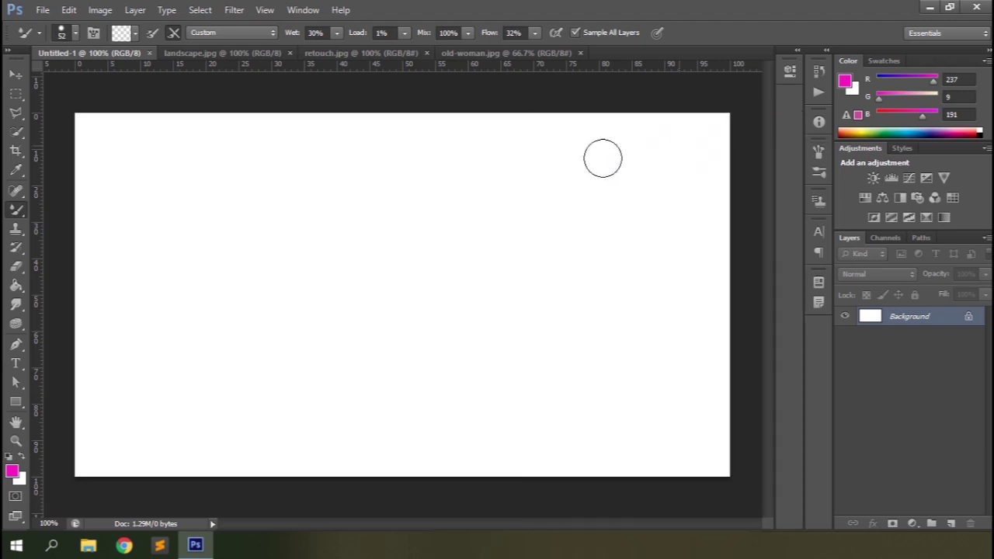
Dab the blank canvas with the empty mixer brush and load the brush with the magenta foreground color.
left_click(135, 33)
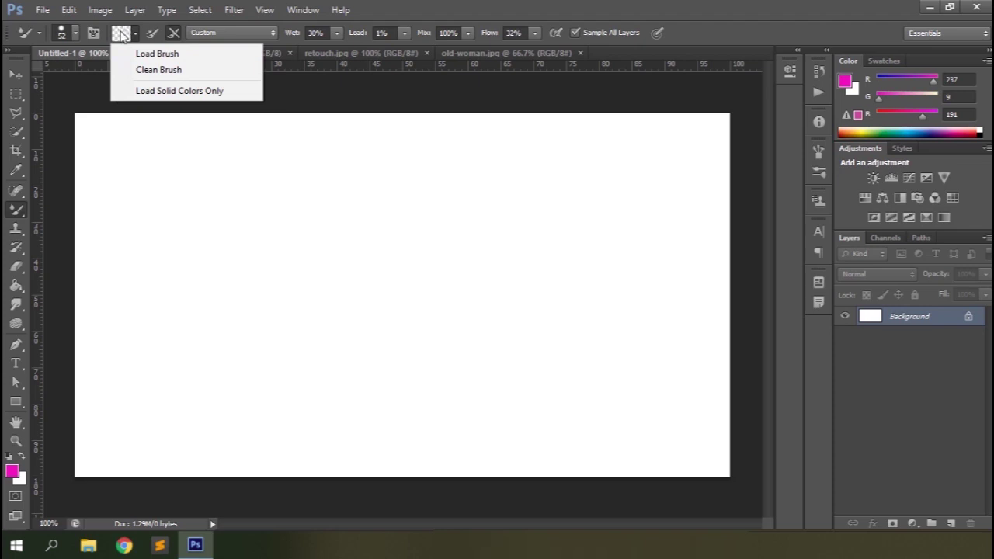
left_click(121, 36)
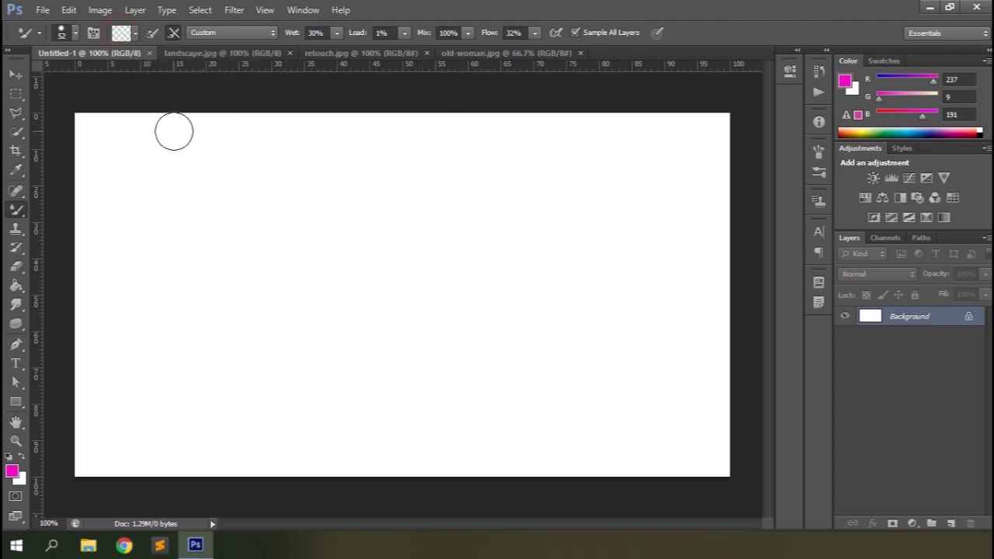
left_click(278, 292)
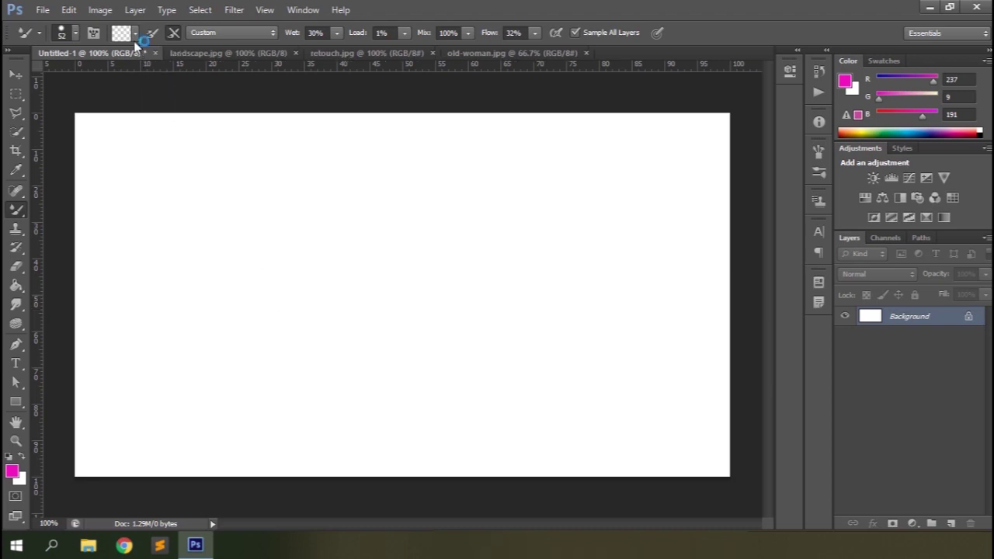
left_click(135, 36)
left_click(129, 52)
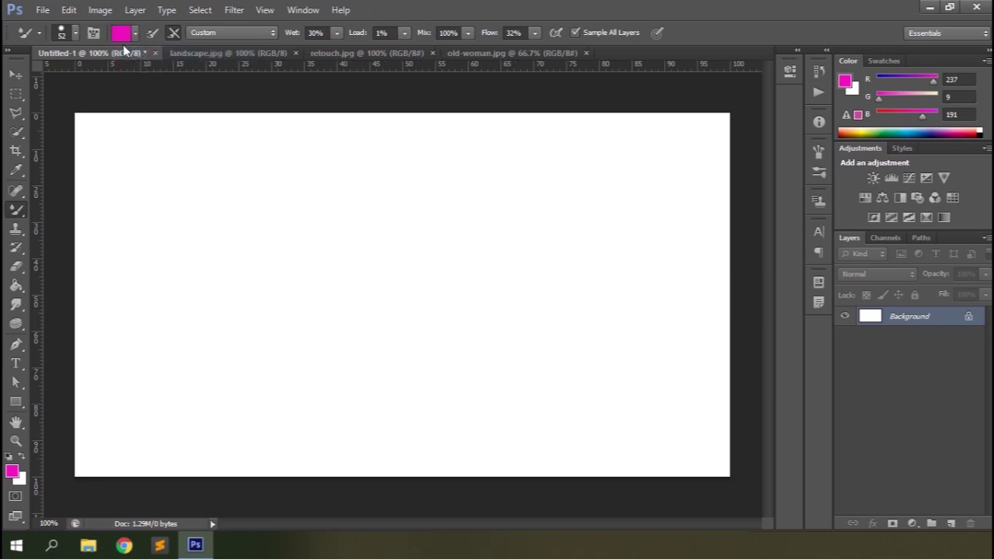
Set the foreground color to blue (RGB 28, 107, 168) and load it into the mixer brush.
left_click(12, 471)
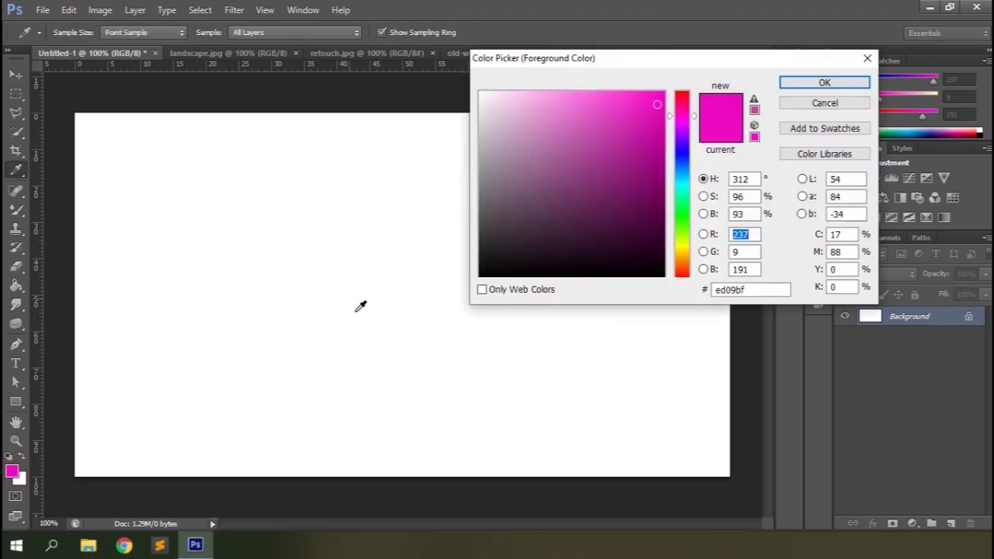
left_click(682, 170)
left_click(633, 154)
left_click(792, 84)
left_click(133, 36)
left_click(136, 51)
key("alt")
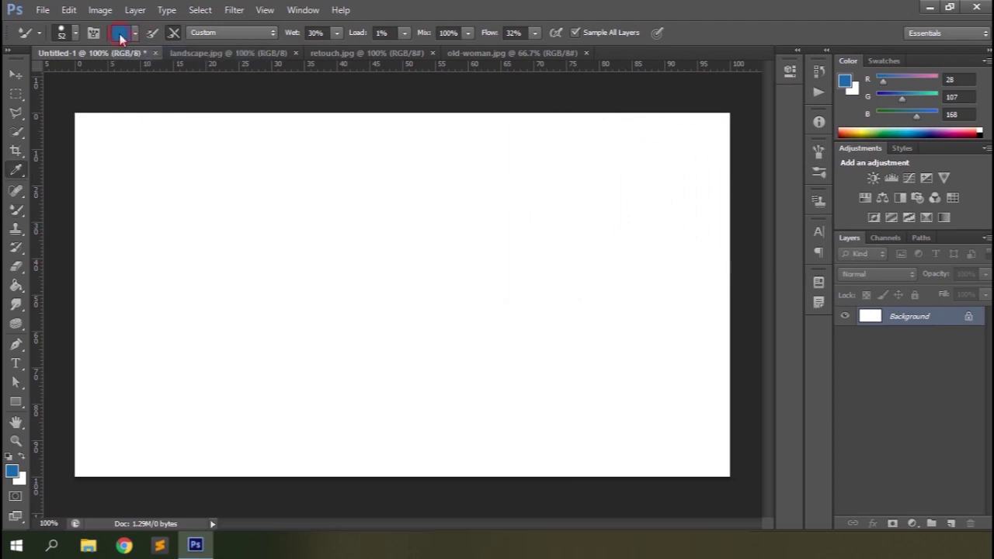
Set the mixer brush color to dark green 1d661a and load the brush with it.
left_click(120, 35)
left_click(681, 218)
left_click(618, 202)
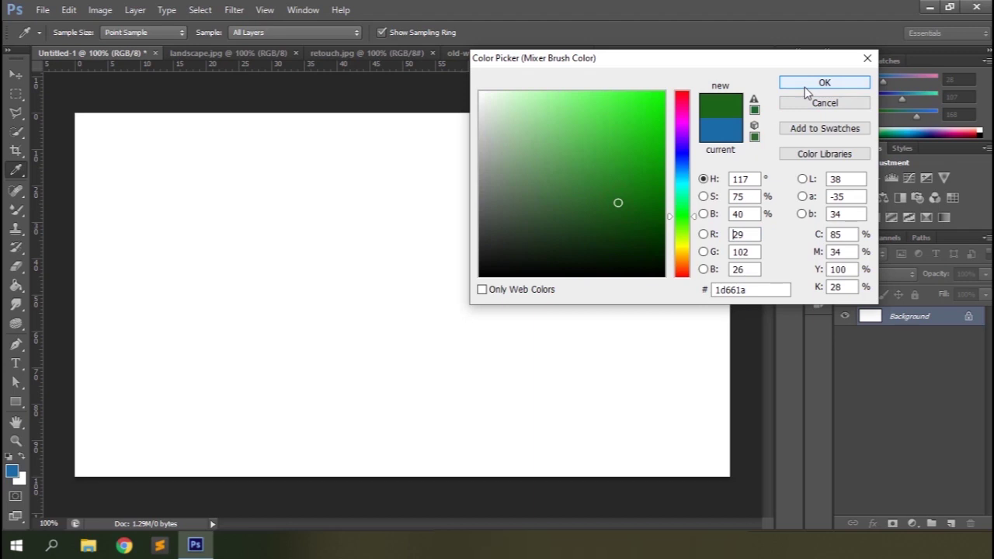
left_click(823, 82)
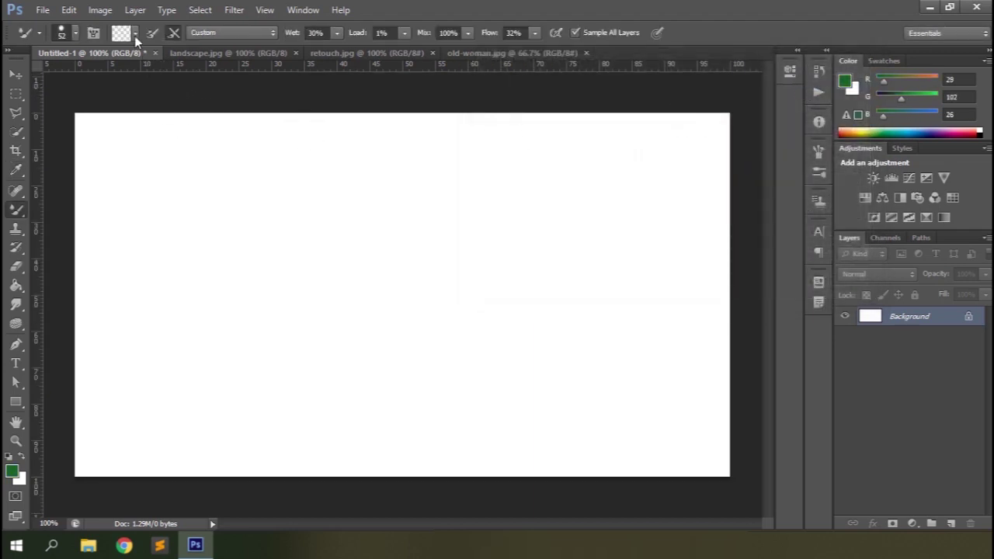
left_click(134, 36)
left_click(133, 51)
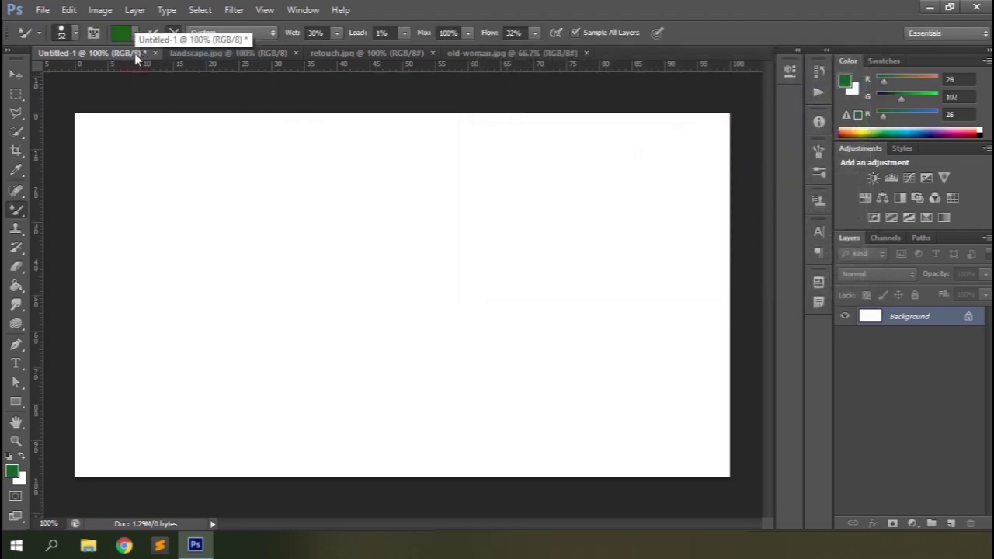
Set the mixer brush Mix to 50% and paint a dab and a wavy green stroke across the canvas's left half.
key("shift+5")
left_click(133, 163)
mouse_move(160, 166)
left_mouse_down()
mouse_move(196, 211)
mouse_move(202, 255)
mouse_move(224, 295)
mouse_move(290, 315)
mouse_move(318, 359)
mouse_move(370, 345)
mouse_move(407, 375)
mouse_move(445, 353)
left_mouse_up()
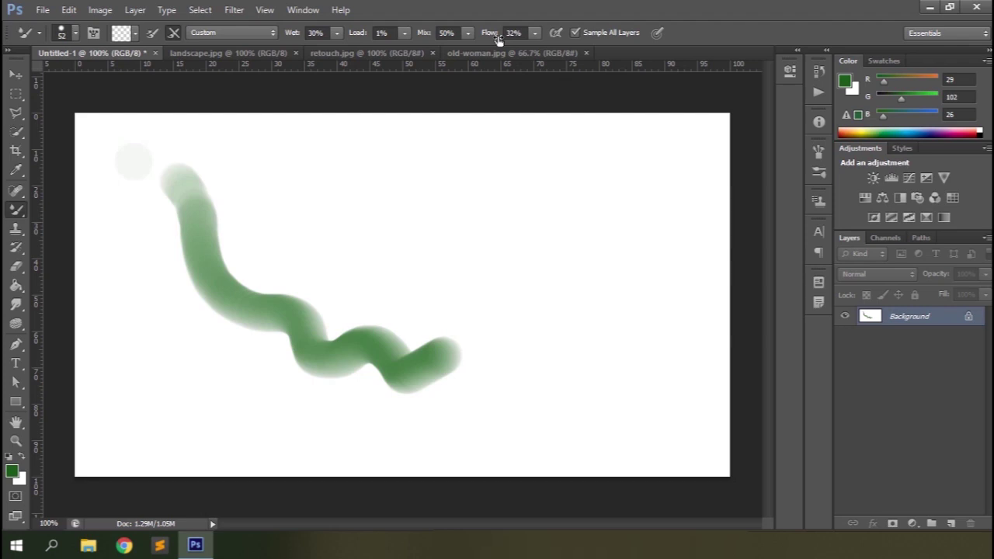
Set the Flow to 100%, reload the brush with green and paint a curved stroke from upper center toward the right.
left_click_drag(498, 38, 576, 45)
left_click(135, 33)
left_click(136, 53)
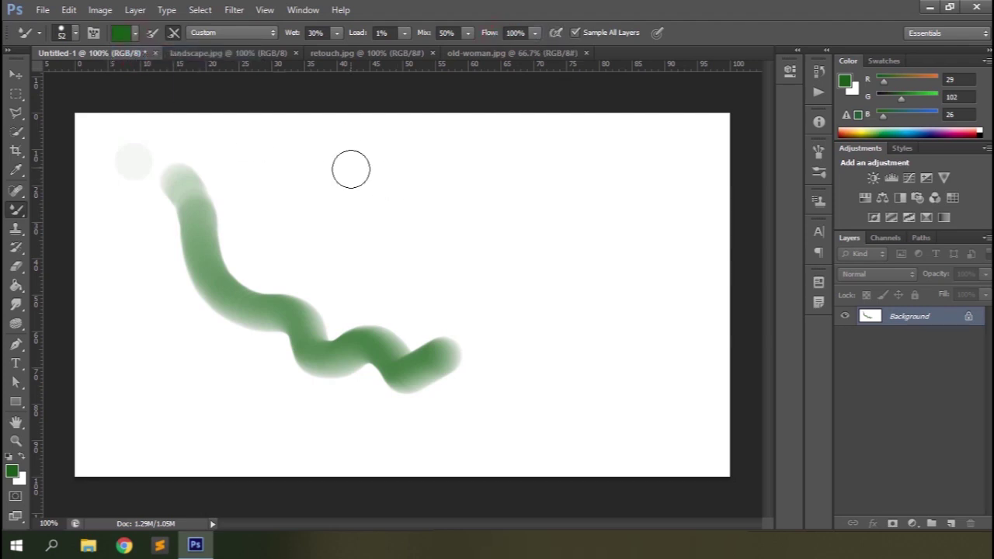
mouse_move(307, 157)
left_mouse_down()
mouse_move(349, 158)
mouse_move(390, 187)
mouse_move(421, 244)
mouse_move(454, 273)
mouse_move(560, 279)
mouse_move(574, 344)
left_mouse_up()
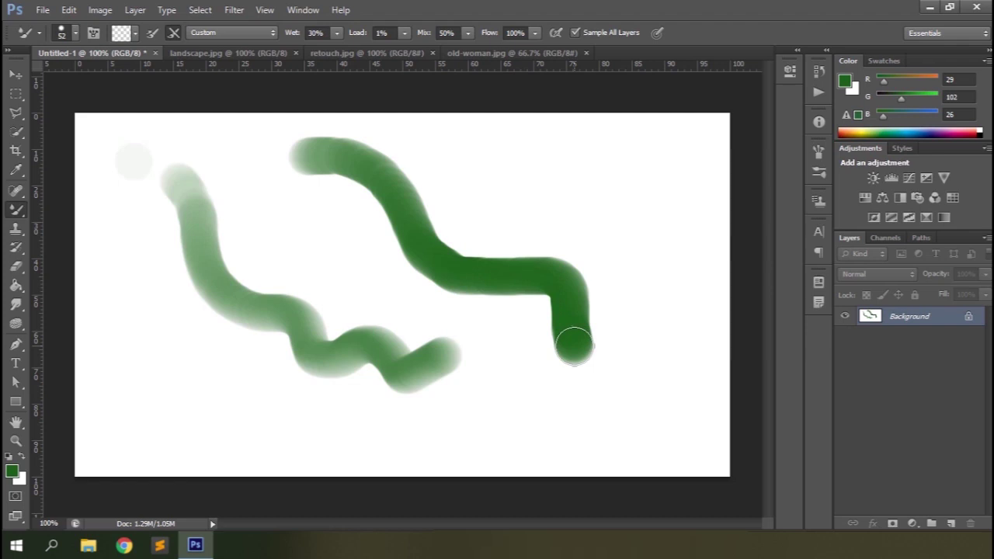
Set Wet to 0%, reload the brush with green and paint a long stroke from the canvas's upper left to lower center.
left_click_drag(295, 35, 286, 36)
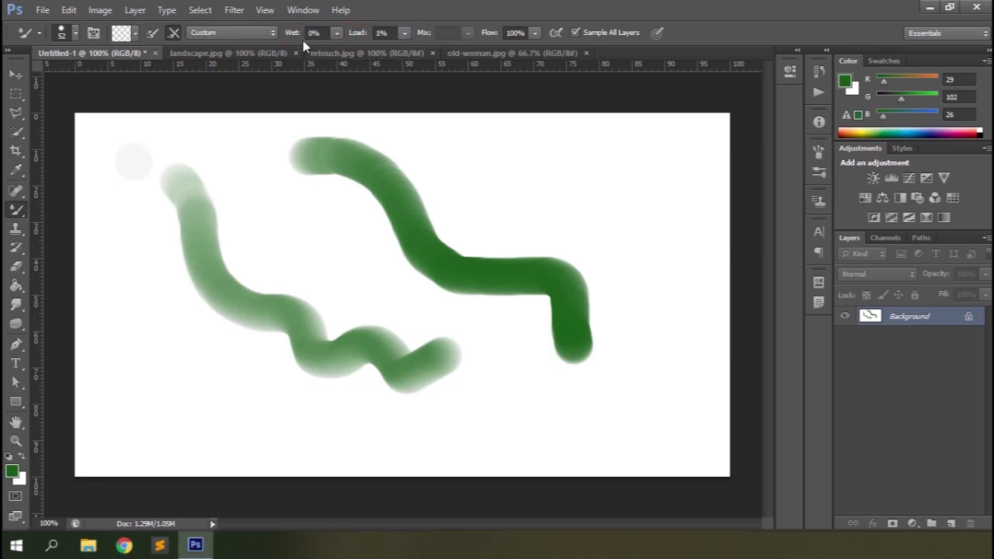
left_click(135, 32)
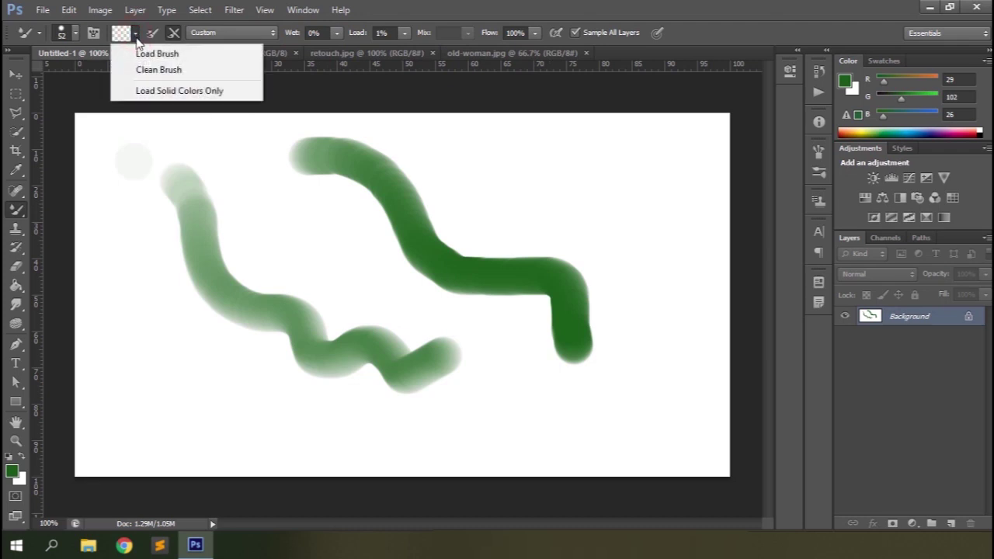
left_click(140, 54)
mouse_move(114, 172)
left_mouse_down()
mouse_move(115, 270)
mouse_move(138, 314)
mouse_move(331, 404)
mouse_move(371, 439)
mouse_move(431, 444)
left_mouse_up()
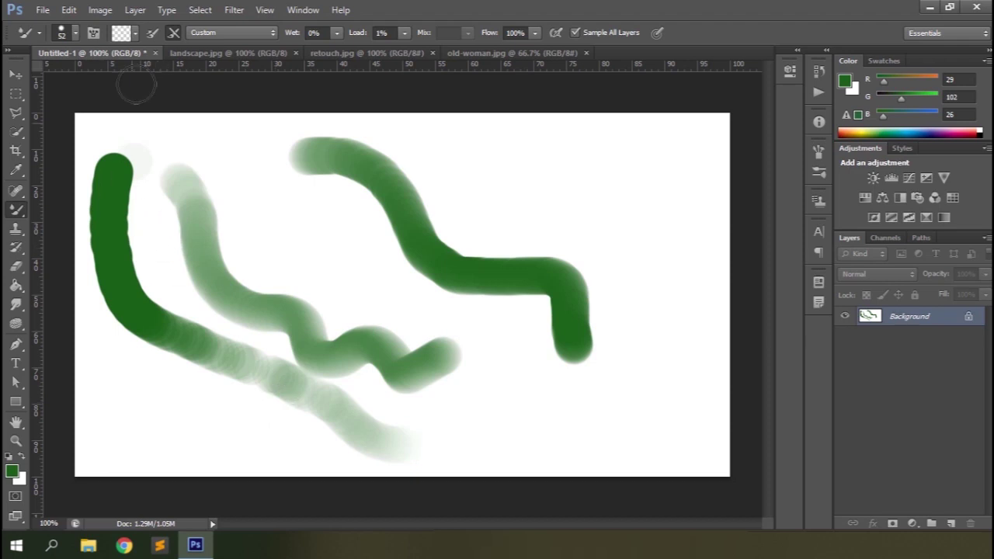
Reload the brush with green and paint a dab at the upper right and a curved stroke below it toward the center.
left_click(135, 32)
left_click(140, 55)
left_click(547, 159)
mouse_move(651, 224)
left_mouse_down()
mouse_move(657, 259)
mouse_move(641, 344)
mouse_move(624, 382)
mouse_move(559, 417)
mouse_move(495, 387)
mouse_move(455, 323)
mouse_move(402, 301)
left_mouse_up()
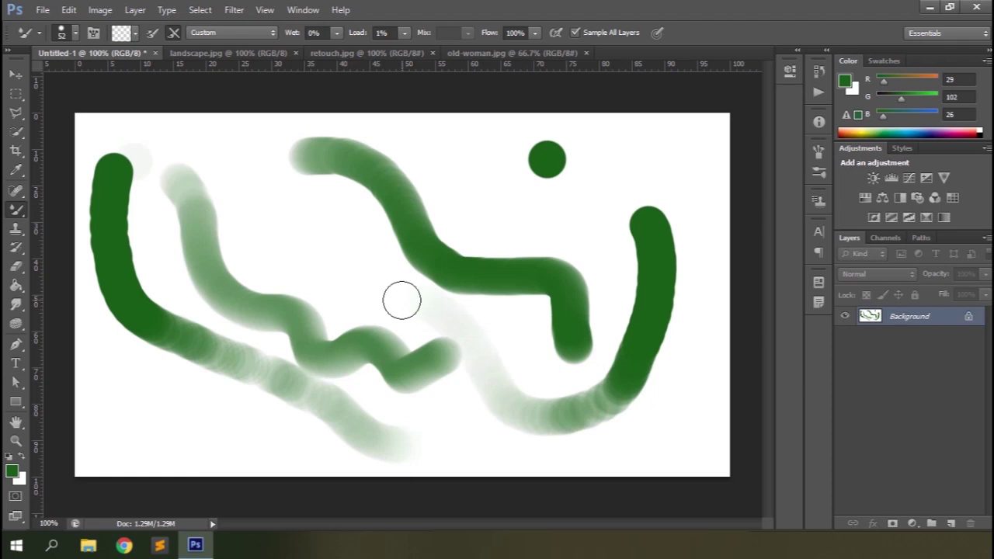
Turn on loading the brush after each stroke and paint a green dab and several strokes across the canvas.
left_click(135, 34)
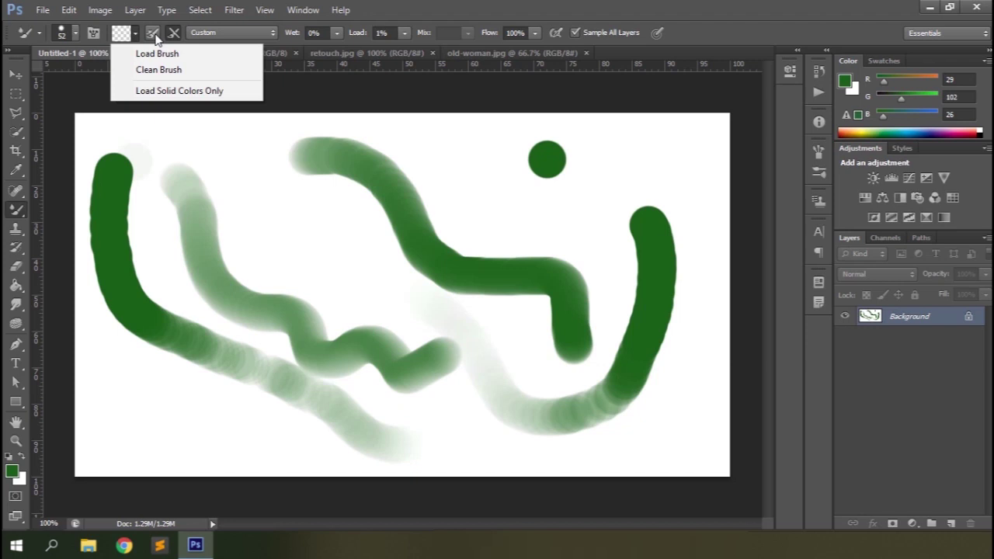
left_click(155, 38)
left_click(154, 36)
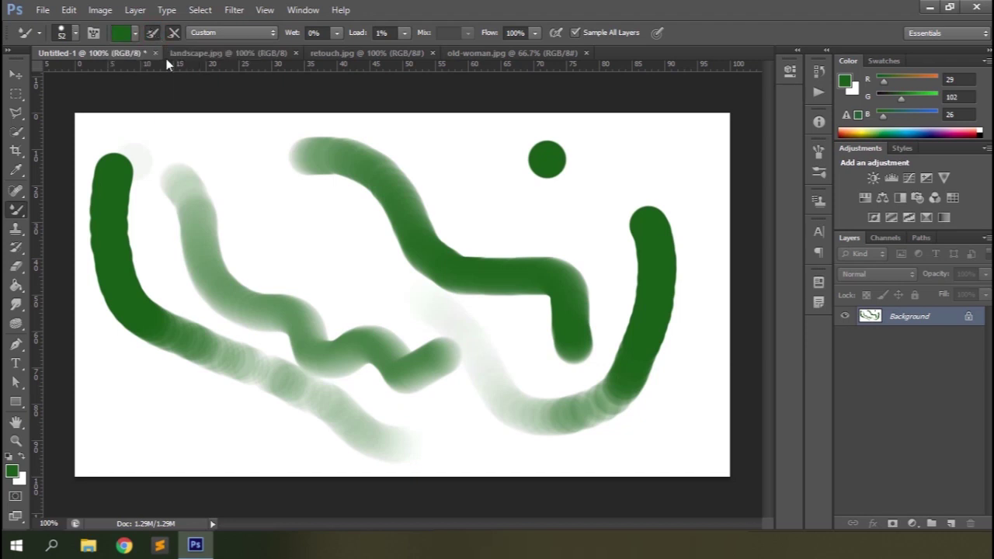
left_click(242, 159)
mouse_move(263, 203)
left_mouse_down()
mouse_move(311, 222)
mouse_move(378, 285)
mouse_move(394, 322)
left_mouse_up()
mouse_move(465, 148)
left_mouse_down()
mouse_move(506, 214)
mouse_move(593, 249)
mouse_move(607, 292)
mouse_move(601, 356)
mouse_move(563, 404)
left_mouse_up()
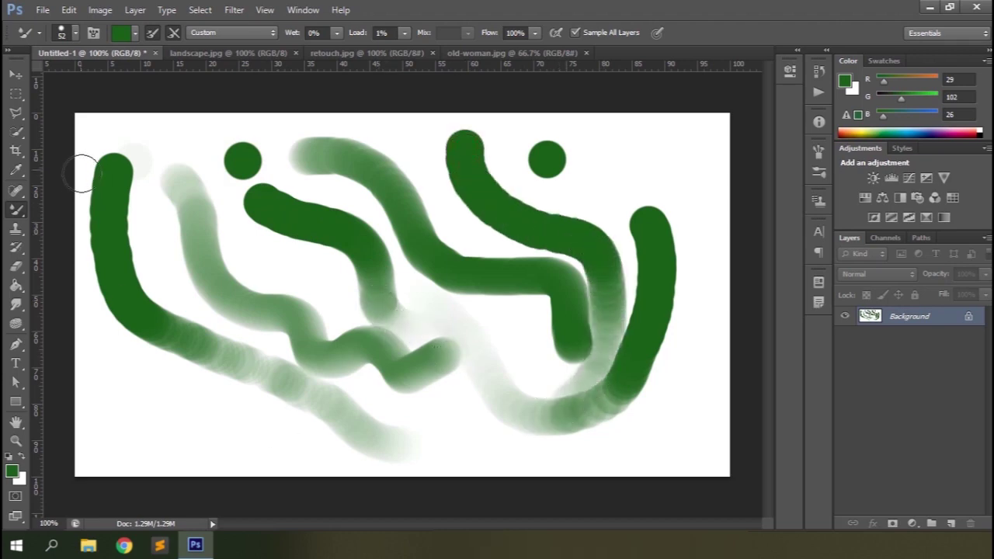
left_click(106, 387)
mouse_move(106, 388)
left_mouse_down()
mouse_move(151, 437)
mouse_move(262, 450)
left_mouse_up()
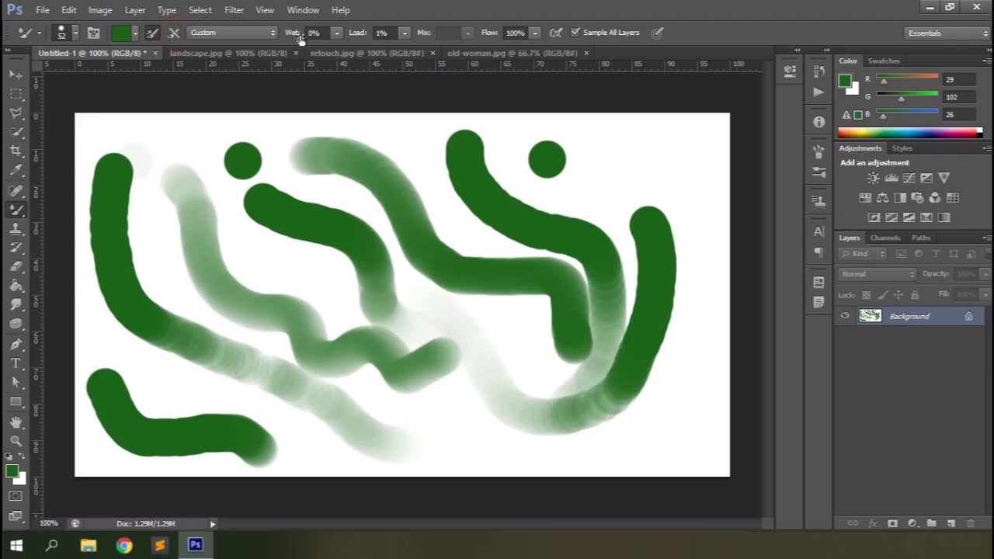
Set Wet to 14% and change the mixer brush color to pink dc1c65.
left_click_drag(292, 34, 308, 37)
left_click(123, 31)
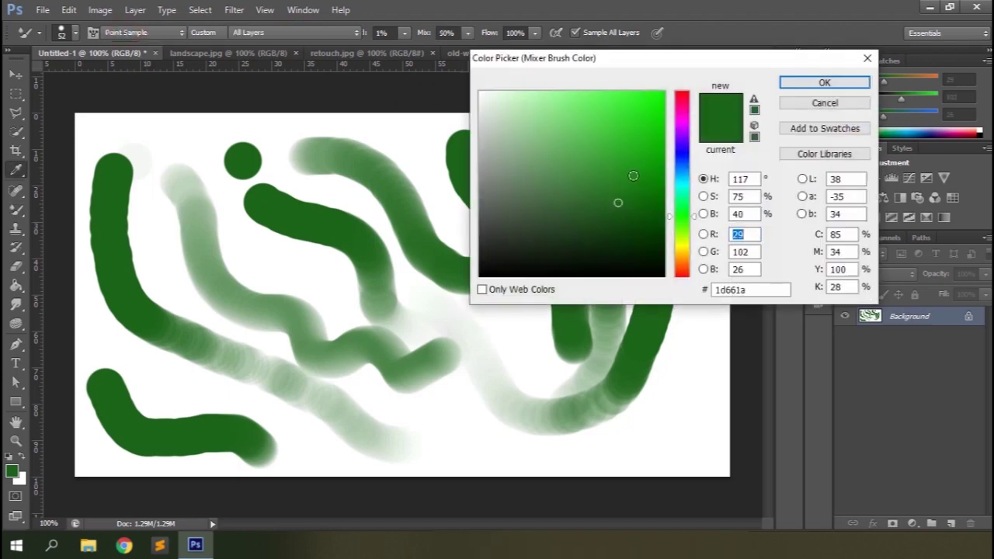
left_click(682, 109)
left_click(640, 117)
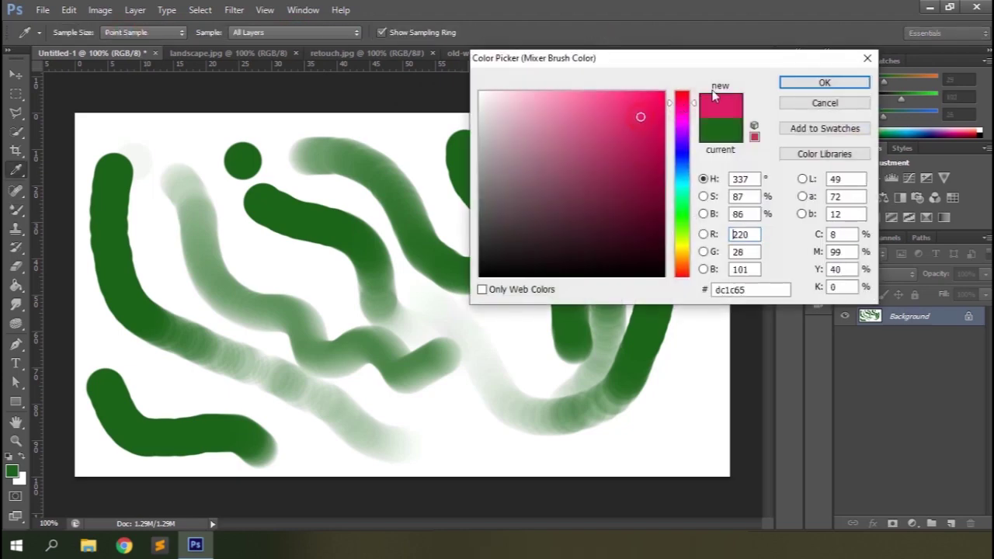
left_click(810, 83)
Paint pink strokes with an 80 px mixer brush over the green strokes and the empty canvas areas.
mouse_move(651, 227)
left_mouse_down()
mouse_move(664, 279)
mouse_move(652, 312)
mouse_move(600, 268)
mouse_move(631, 260)
mouse_move(625, 294)
mouse_move(640, 266)
mouse_move(628, 351)
mouse_move(639, 336)
mouse_move(595, 304)
mouse_move(622, 346)
mouse_move(579, 281)
mouse_move(556, 292)
mouse_move(569, 236)
mouse_move(537, 240)
mouse_move(546, 274)
mouse_move(528, 217)
mouse_move(520, 238)
left_mouse_up()
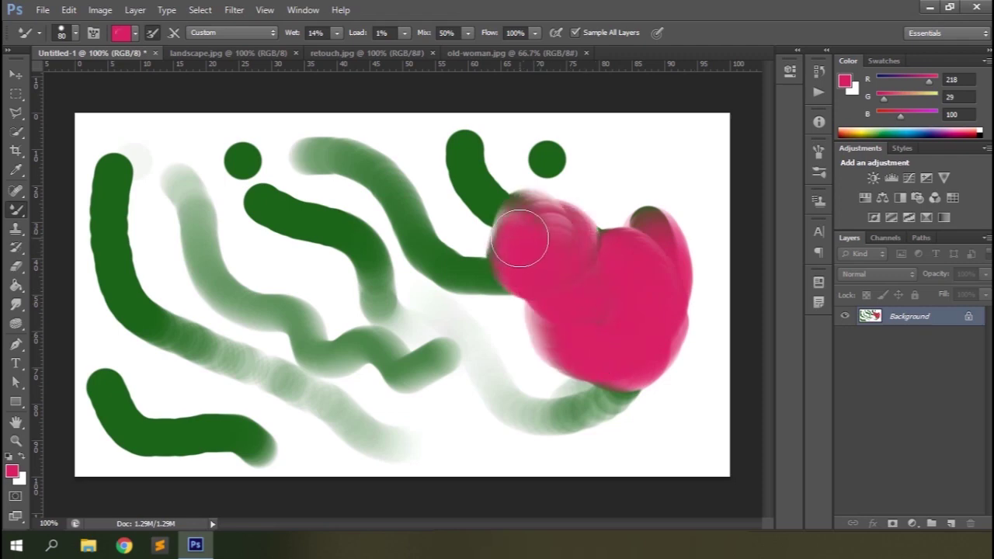
mouse_move(661, 157)
left_mouse_down()
mouse_move(691, 173)
mouse_move(704, 216)
left_mouse_up()
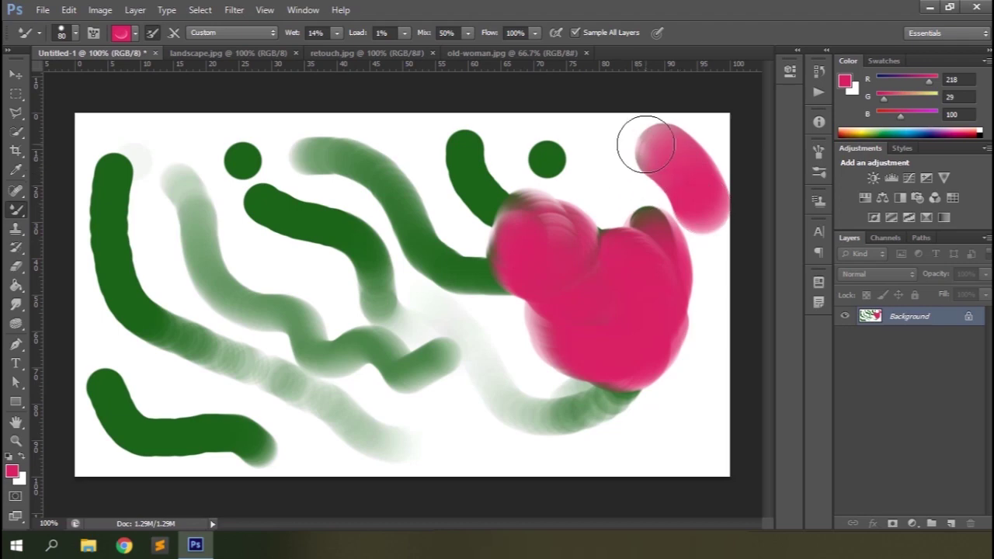
mouse_move(469, 194)
left_mouse_down()
mouse_move(472, 177)
mouse_move(460, 163)
mouse_move(479, 155)
mouse_move(442, 226)
mouse_move(407, 214)
mouse_move(407, 237)
mouse_move(335, 229)
mouse_move(370, 234)
mouse_move(349, 222)
left_mouse_up()
mouse_move(682, 426)
left_mouse_down()
mouse_move(676, 454)
mouse_move(606, 460)
left_mouse_up()
mouse_move(120, 215)
left_mouse_down()
mouse_move(143, 270)
mouse_move(117, 193)
mouse_move(119, 236)
mouse_move(153, 252)
mouse_move(129, 290)
mouse_move(173, 296)
mouse_move(132, 301)
mouse_move(177, 335)
mouse_move(217, 332)
left_mouse_up()
left_click_drag(479, 454, 397, 403)
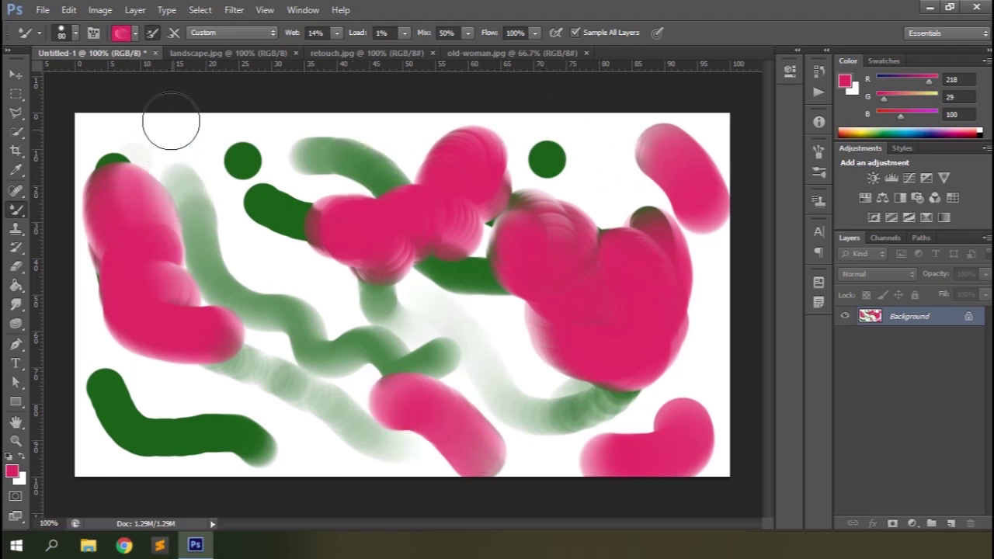
Turn on cleaning the brush after each stroke and revert the canvas to its opening history state.
left_click(173, 34)
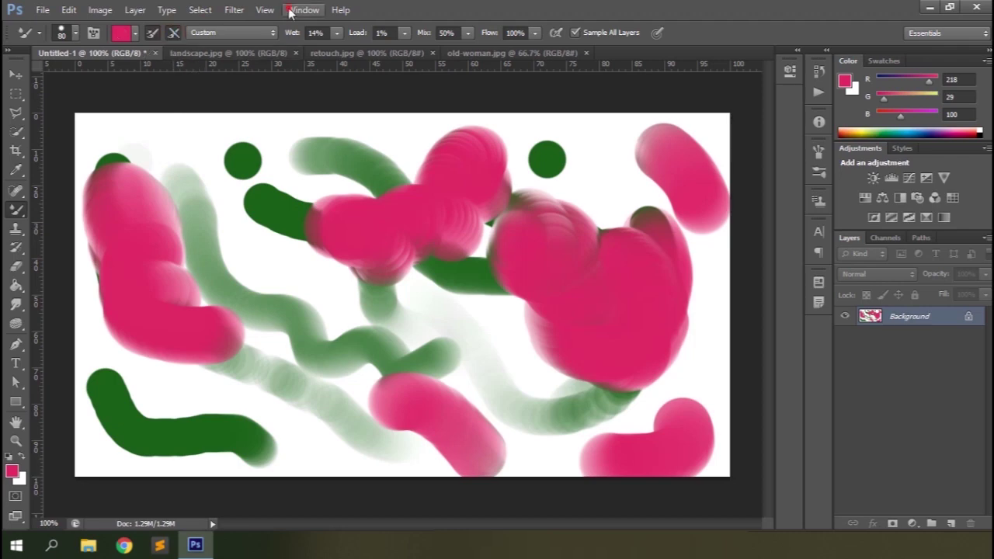
left_click(303, 9)
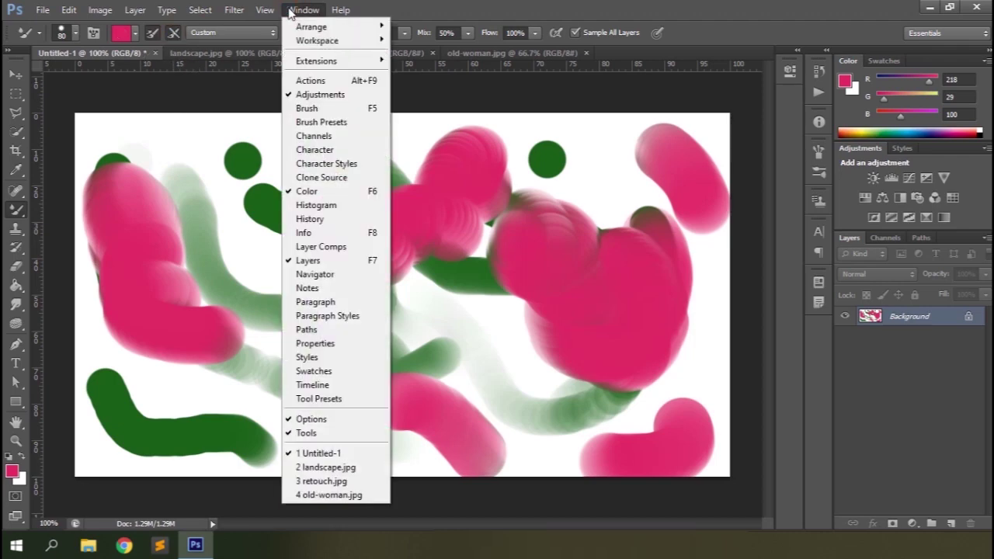
left_click(309, 221)
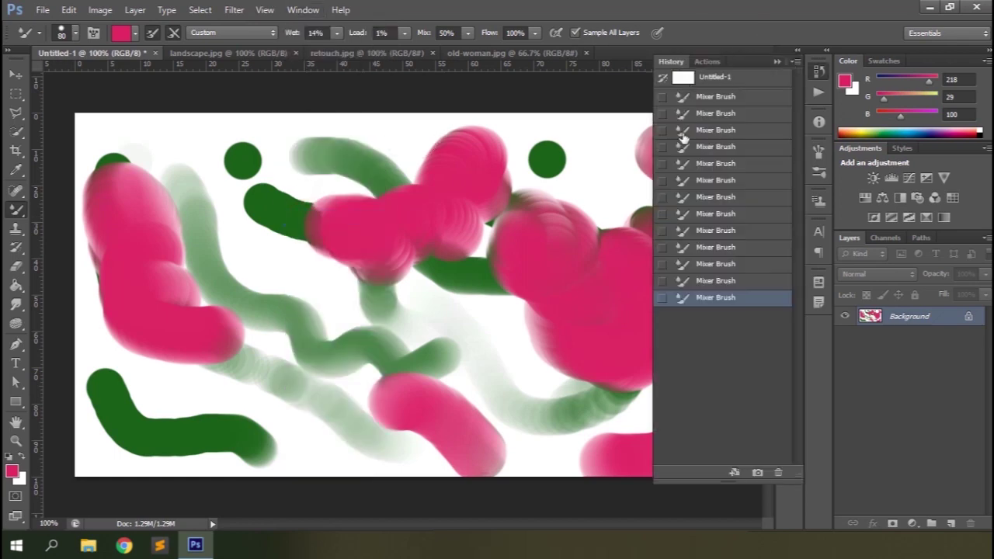
left_click(710, 80)
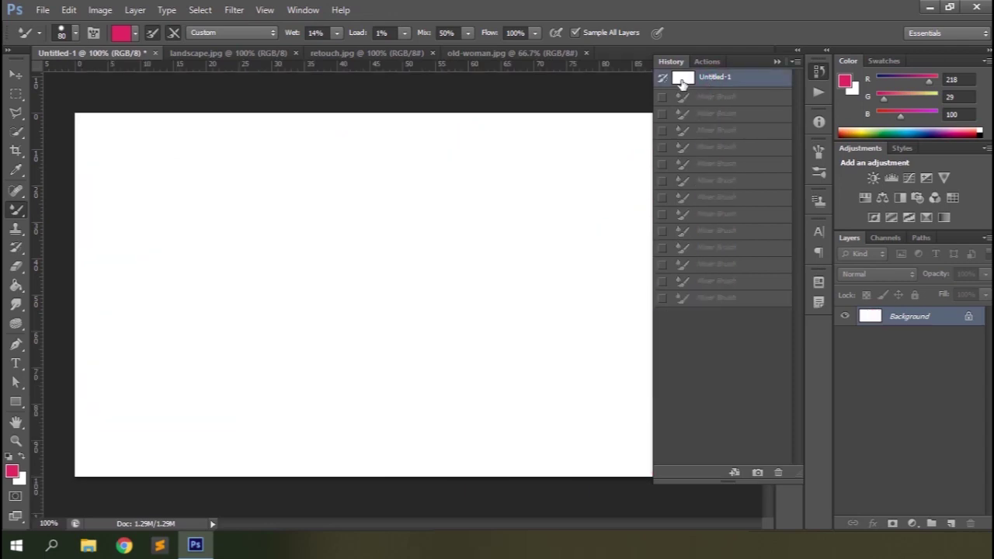
left_click(671, 61)
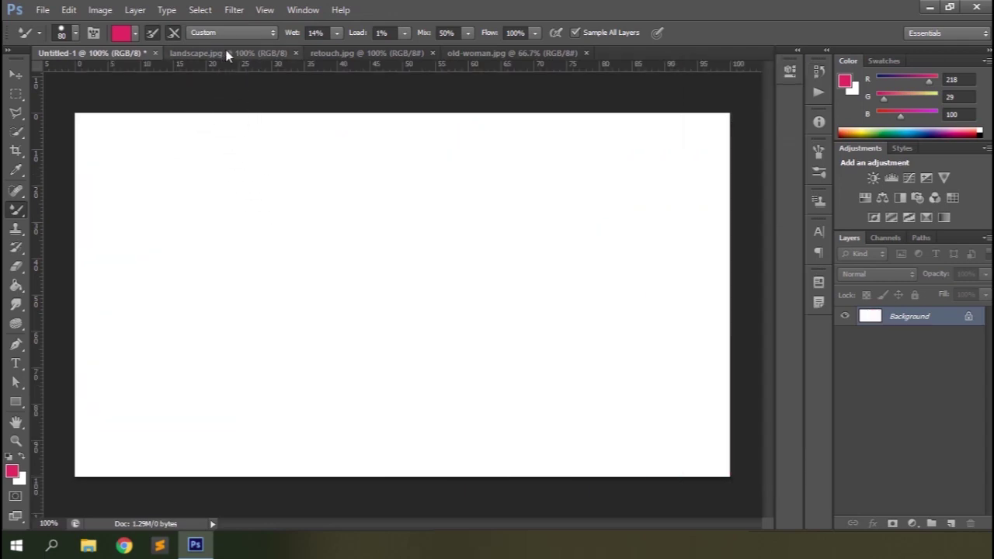
Choose the Dry brush preset and paint two curved pink strokes down the left half of the canvas.
left_click(250, 35)
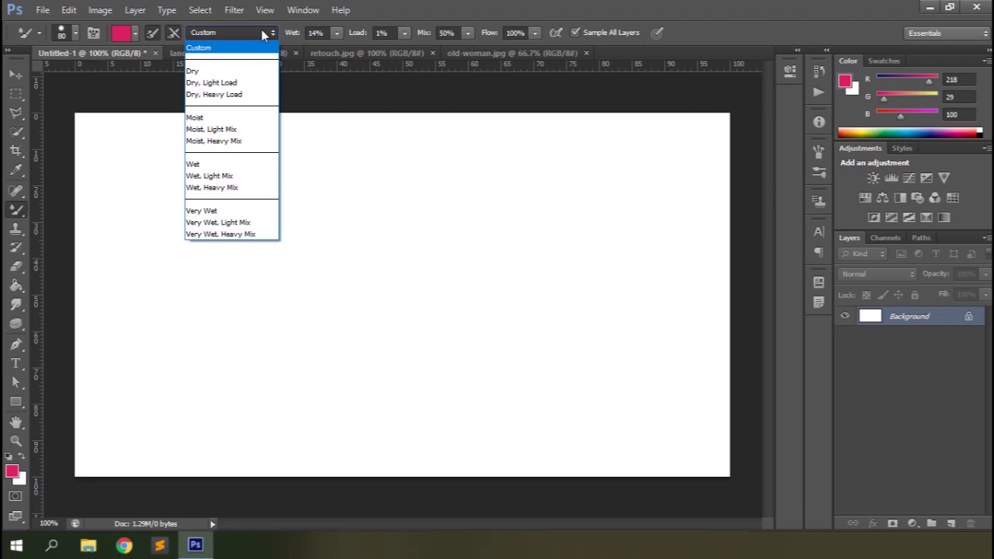
left_click(198, 70)
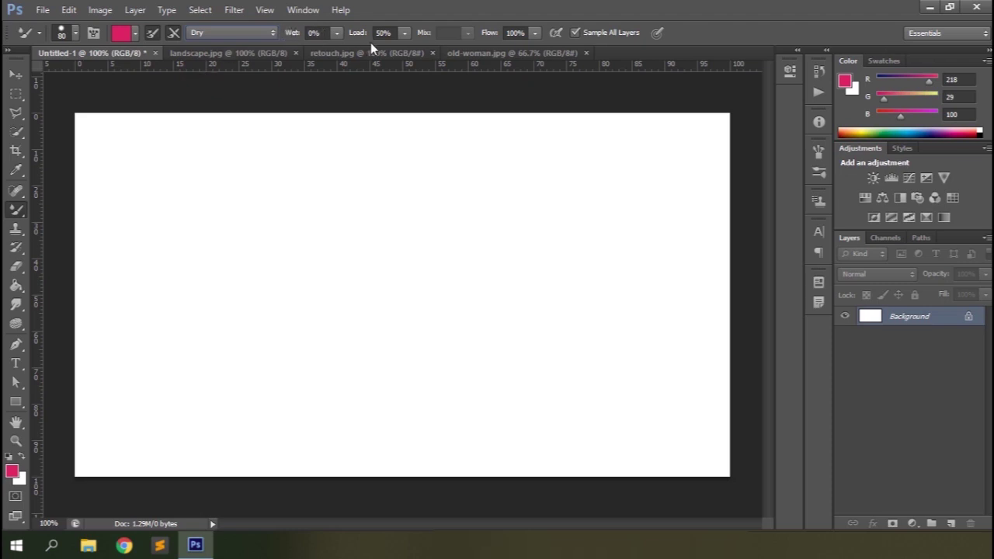
mouse_move(155, 153)
left_mouse_down()
mouse_move(194, 230)
mouse_move(274, 301)
mouse_move(231, 388)
left_mouse_up()
mouse_move(236, 143)
left_mouse_down()
mouse_move(353, 220)
mouse_move(379, 355)
left_mouse_up()
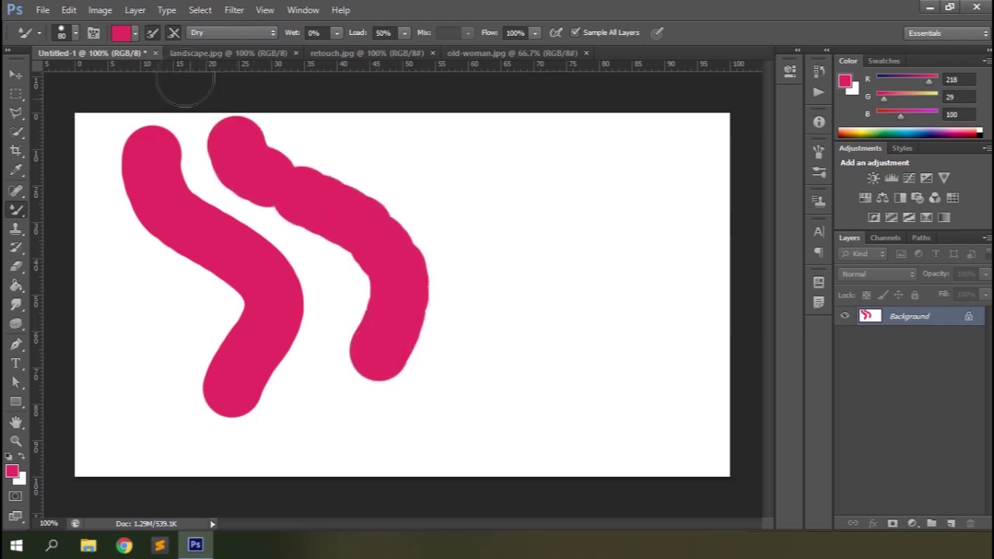
Paint one curved pink stroke with the Moist preset and another to its right with the Wet preset.
left_click(210, 34)
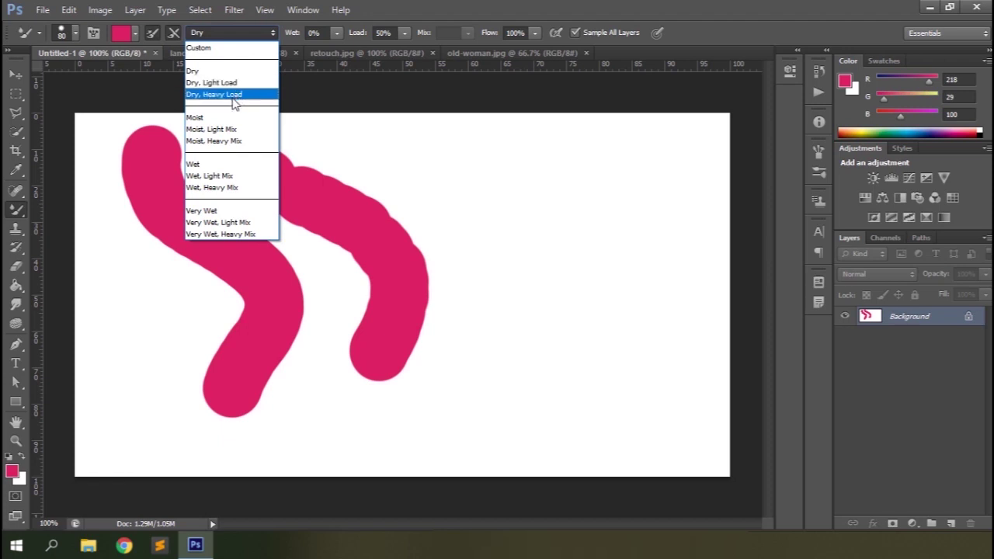
left_click(196, 117)
mouse_move(438, 157)
left_mouse_down()
mouse_move(459, 195)
mouse_move(525, 268)
mouse_move(528, 349)
left_mouse_up()
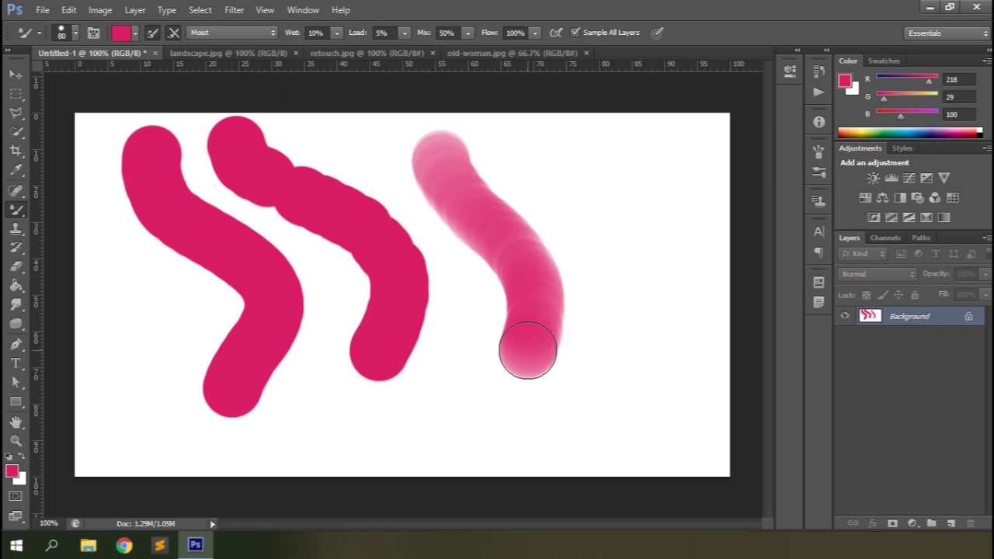
left_click(233, 31)
left_click(214, 163)
mouse_move(529, 141)
left_mouse_down()
mouse_move(555, 185)
mouse_move(604, 227)
mouse_move(628, 278)
mouse_move(625, 321)
left_mouse_up()
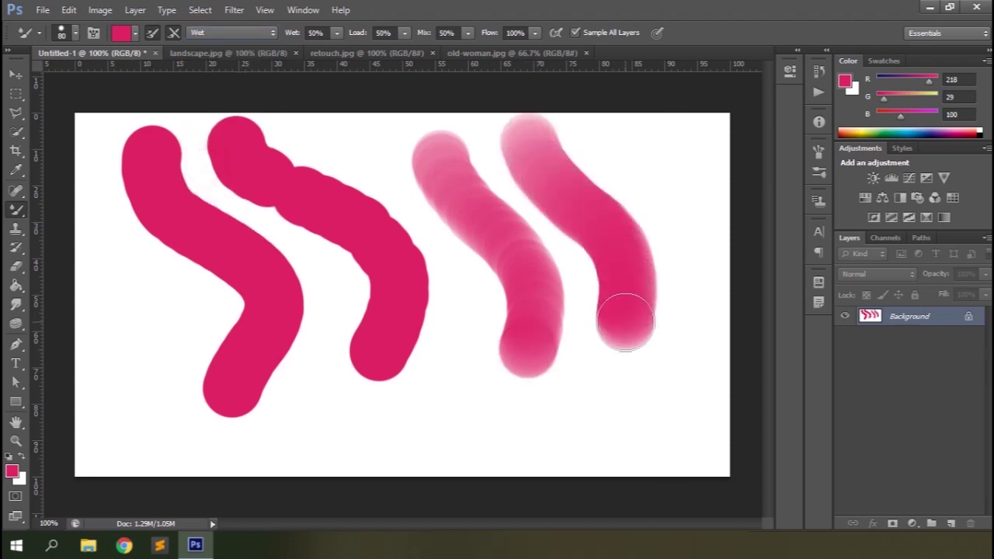
Paint a pink stroke with the Very Wet preset near the canvas's right edge and revert the canvas to its opening history state.
left_click(265, 34)
left_click(227, 212)
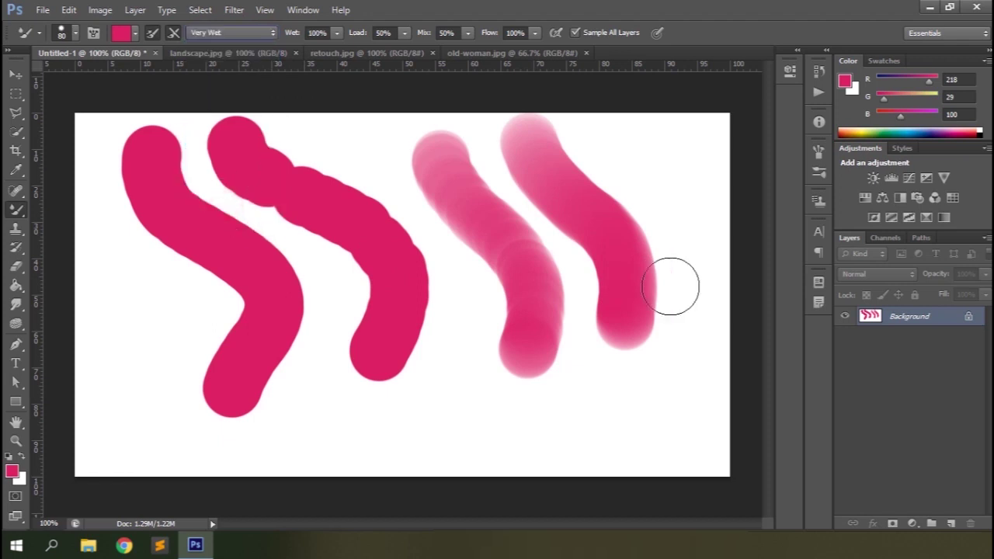
mouse_move(675, 148)
left_mouse_down()
mouse_move(695, 348)
mouse_move(590, 425)
mouse_move(572, 426)
left_mouse_up()
left_click(819, 72)
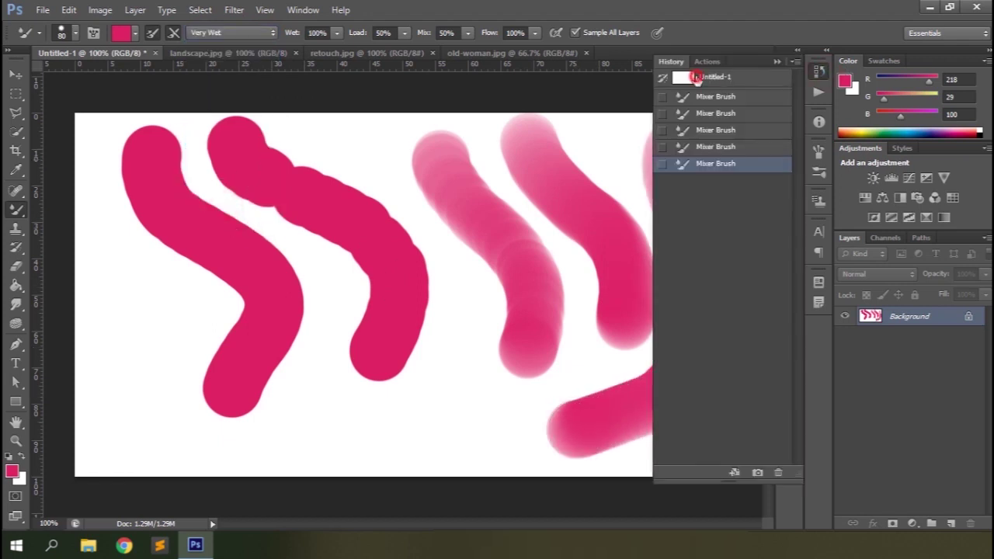
left_click(697, 78)
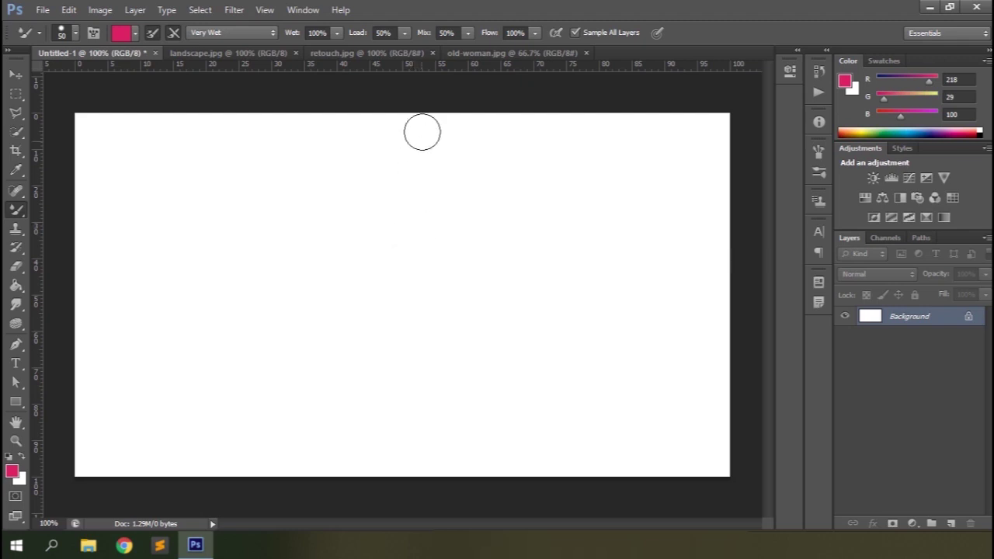
Set Mix to 0% and paint a dab and three curved pink strokes from the left to the middle of the canvas.
left_click_drag(428, 35, 378, 32)
left_click(191, 166)
mouse_move(190, 197)
left_mouse_down()
mouse_move(207, 272)
mouse_move(323, 377)
left_mouse_up()
mouse_move(272, 155)
left_mouse_down()
mouse_move(271, 175)
mouse_move(398, 332)
left_mouse_up()
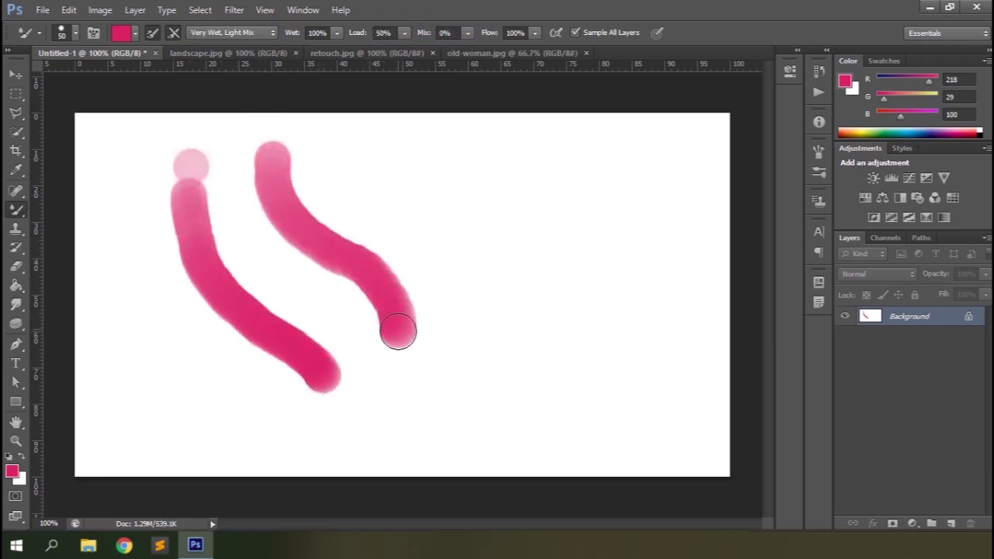
mouse_move(373, 157)
left_mouse_down()
mouse_move(424, 221)
mouse_move(481, 316)
mouse_move(483, 342)
left_mouse_up()
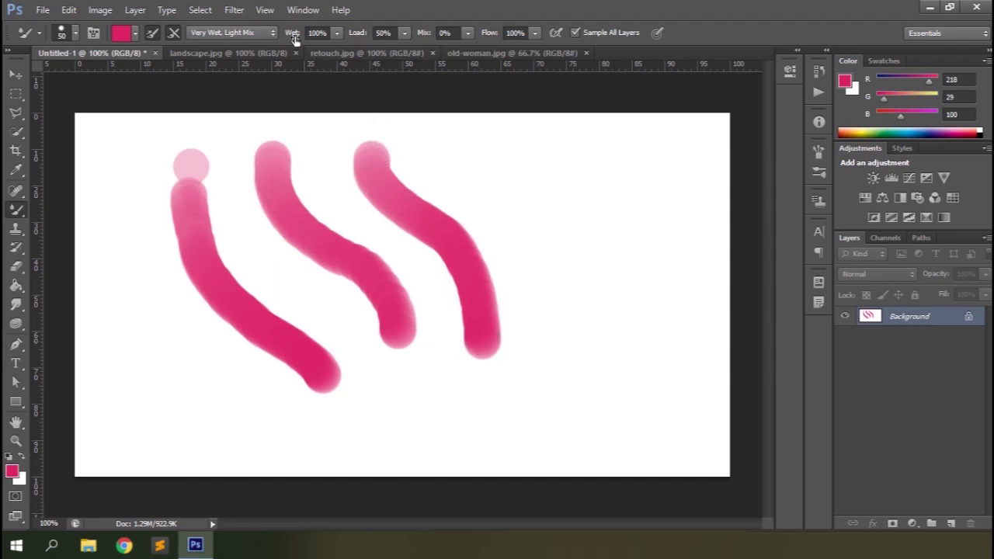
Paint a curved pink stroke with Wet at 31%, and try more strokes to its right with Mix at 100%.
left_click_drag(294, 39, 271, 38)
mouse_move(487, 139)
left_mouse_down()
mouse_move(501, 192)
mouse_move(575, 284)
mouse_move(574, 343)
left_mouse_up()
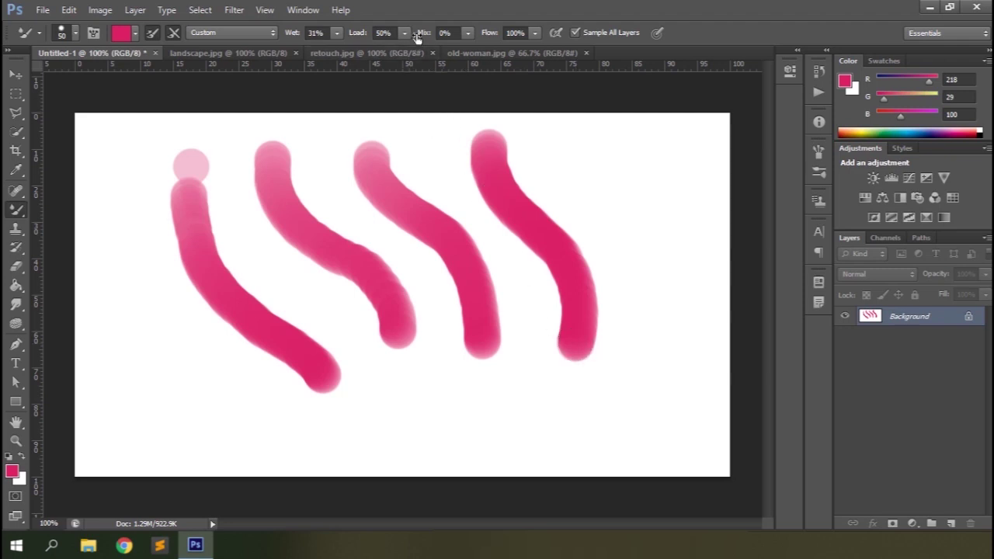
left_click_drag(417, 38, 539, 37)
left_click(584, 144)
left_click_drag(579, 168, 592, 205)
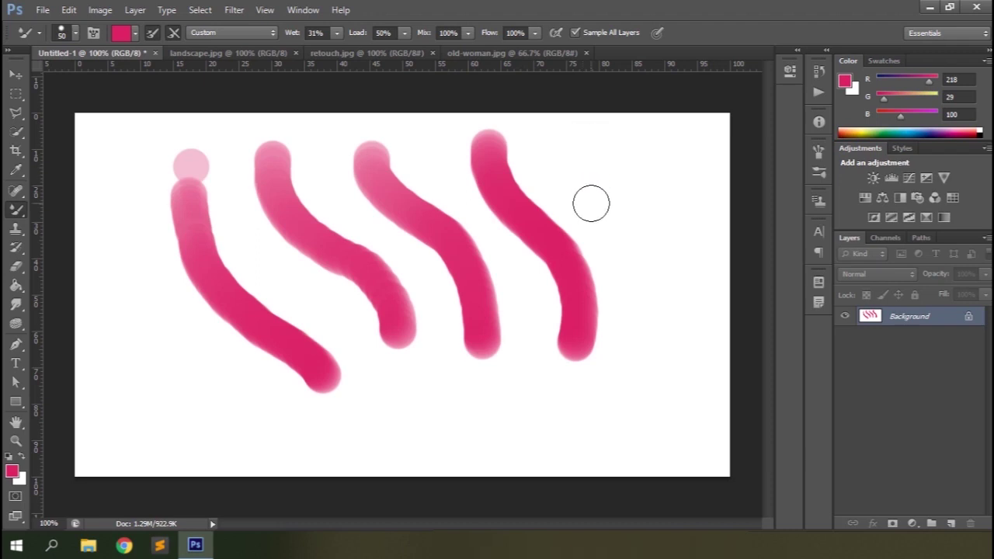
mouse_move(593, 144)
left_mouse_down()
mouse_move(601, 204)
mouse_move(655, 251)
mouse_move(655, 326)
left_mouse_up()
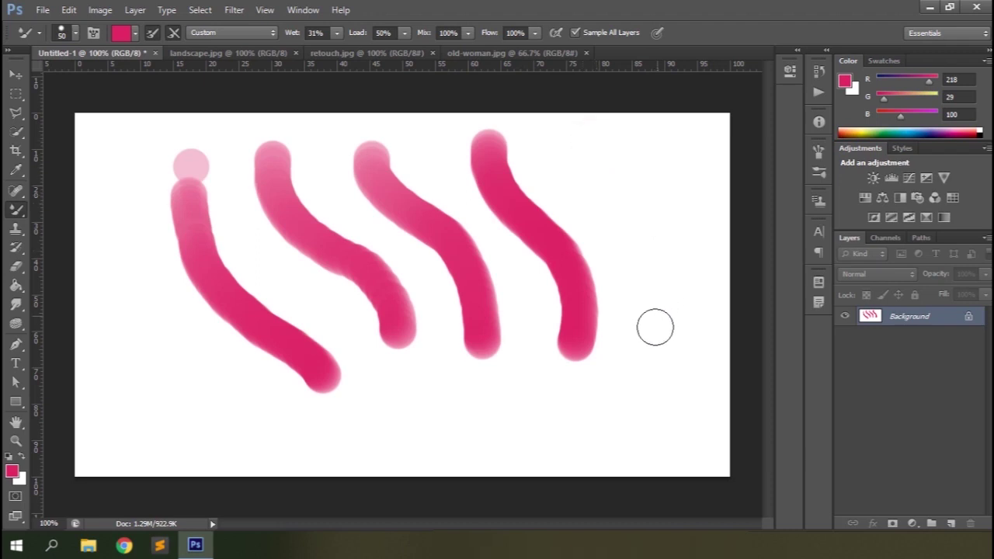
left_click_drag(588, 163, 654, 258)
Set Wet to 100% and Mix to 50%, and paint two curved pink strokes on the right side of the canvas.
left_click_drag(293, 34, 481, 45)
left_click_drag(425, 33, 408, 32)
mouse_move(563, 146)
left_mouse_down()
mouse_move(623, 242)
mouse_move(648, 328)
left_mouse_up()
mouse_move(661, 148)
left_mouse_down()
mouse_move(714, 281)
mouse_move(707, 322)
left_mouse_up()
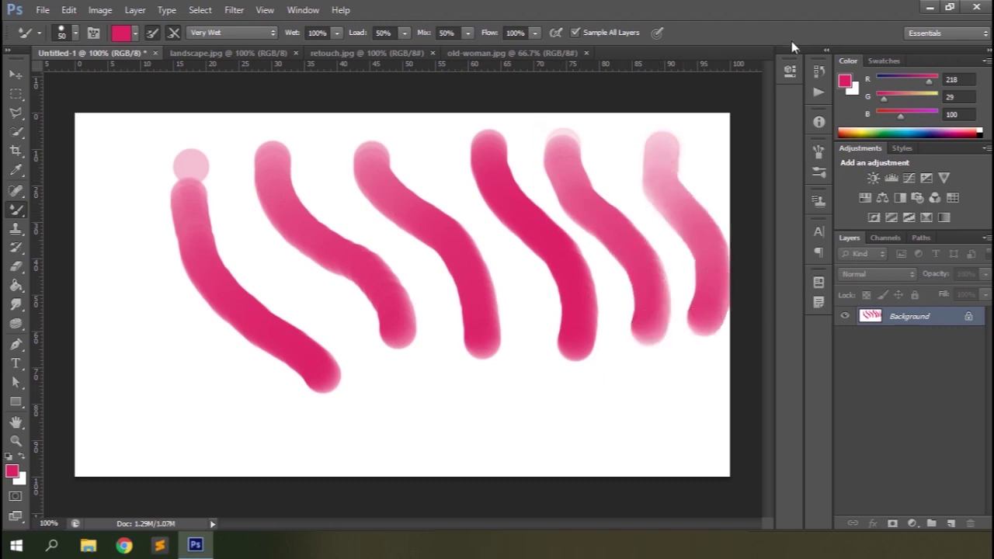
Revert the canvas to the document's opening history state to clear all the strokes.
left_click(818, 71)
left_click(747, 78)
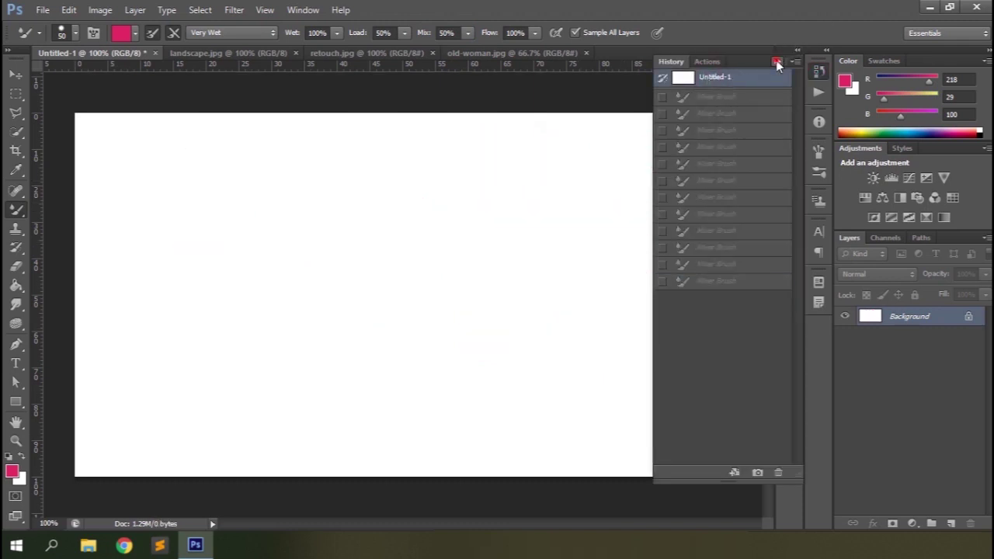
left_click(777, 62)
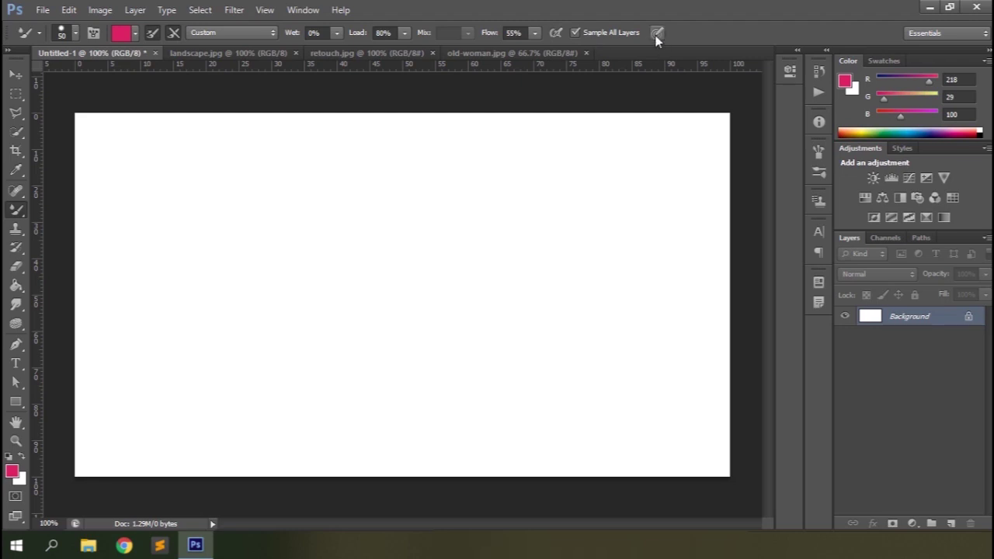
Set the mixer brush color to green (R 64, G 169, B 27) and Flow to 100%, and paint a short horizontal stroke.
left_click(135, 34)
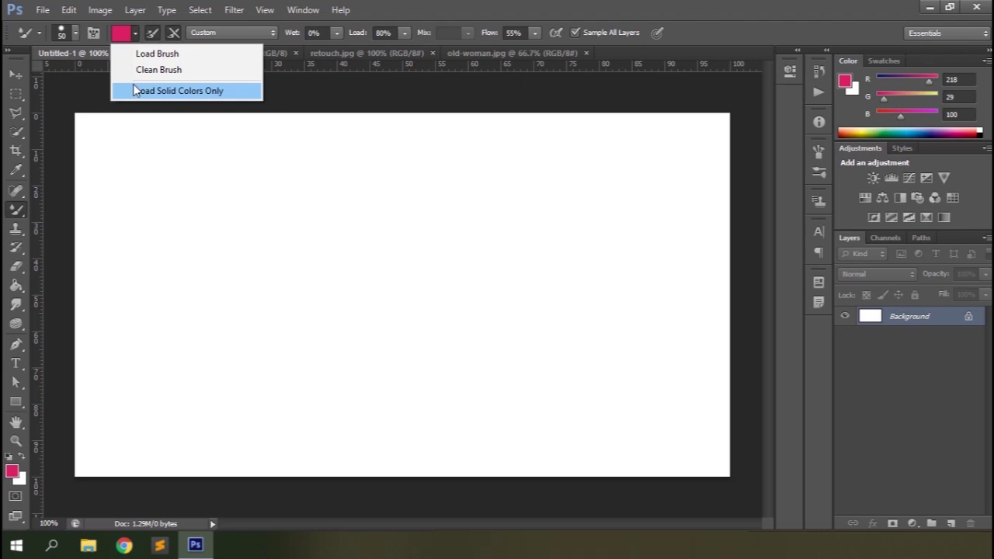
left_click(435, 6)
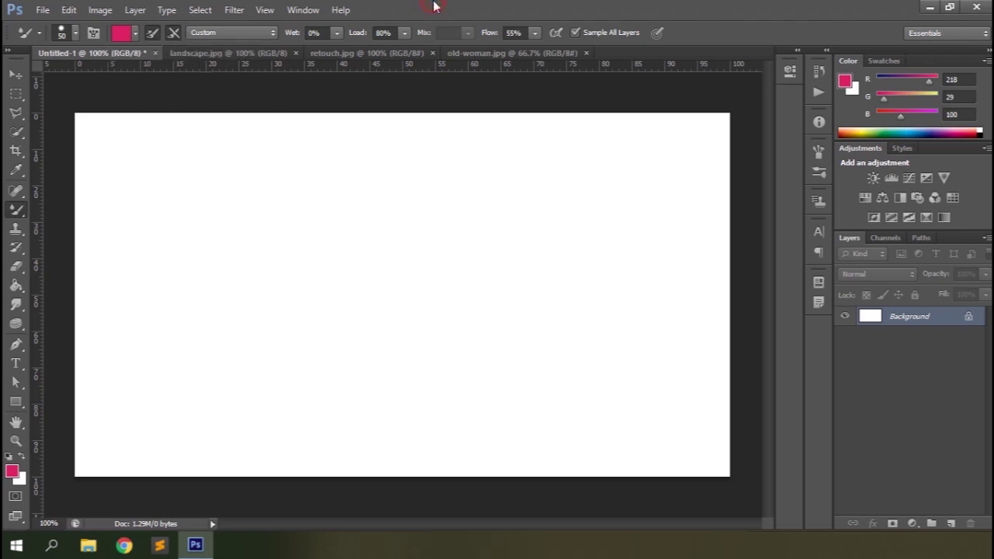
left_click(121, 33)
left_click(676, 223)
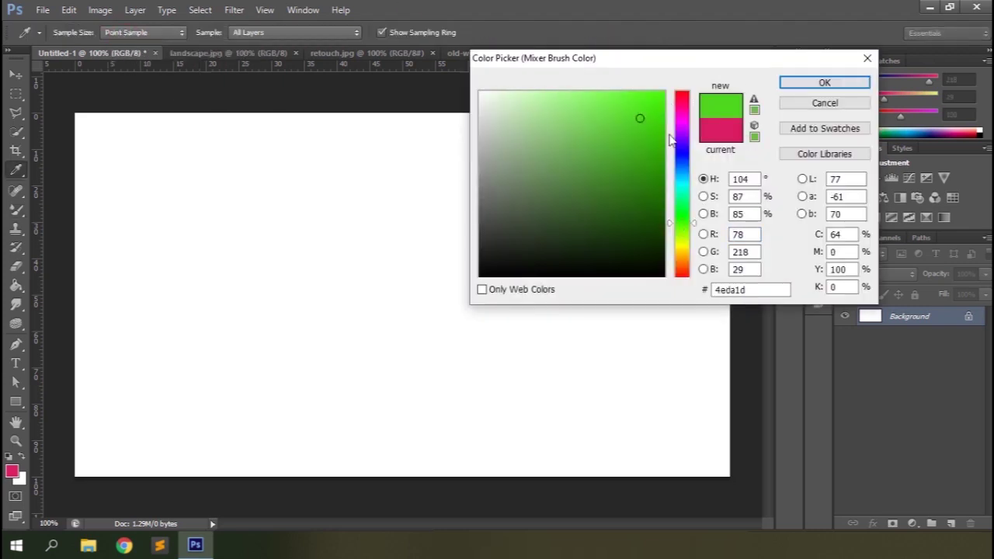
left_click(632, 153)
left_click(793, 84)
left_click_drag(488, 32, 668, 42)
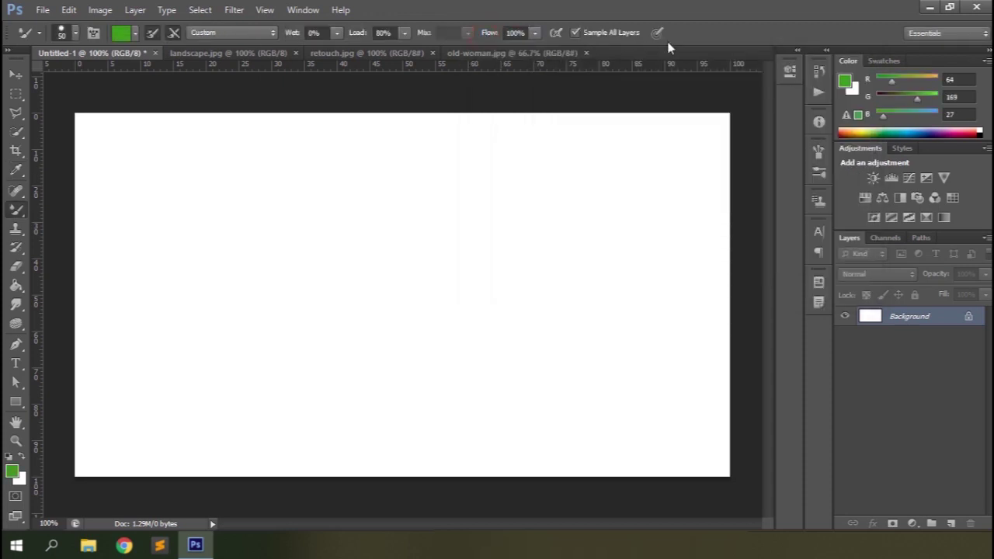
left_click_drag(296, 230, 407, 230)
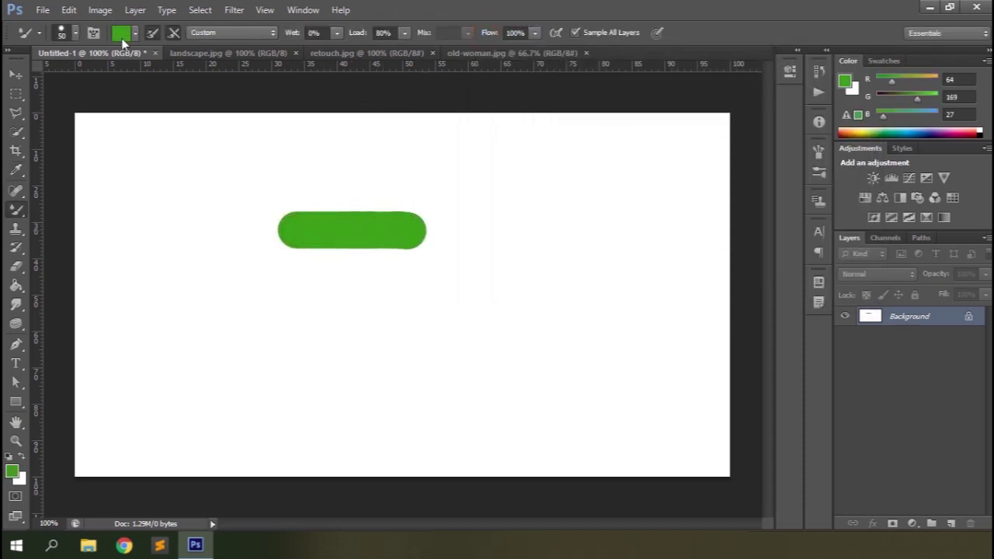
Change the brush color to dark green (R 40, G 111, B 16) and paint a horizontal stroke overlapping the first one's lower edge.
left_click(121, 33)
left_click(638, 196)
left_click(793, 81)
left_click_drag(292, 254, 410, 252)
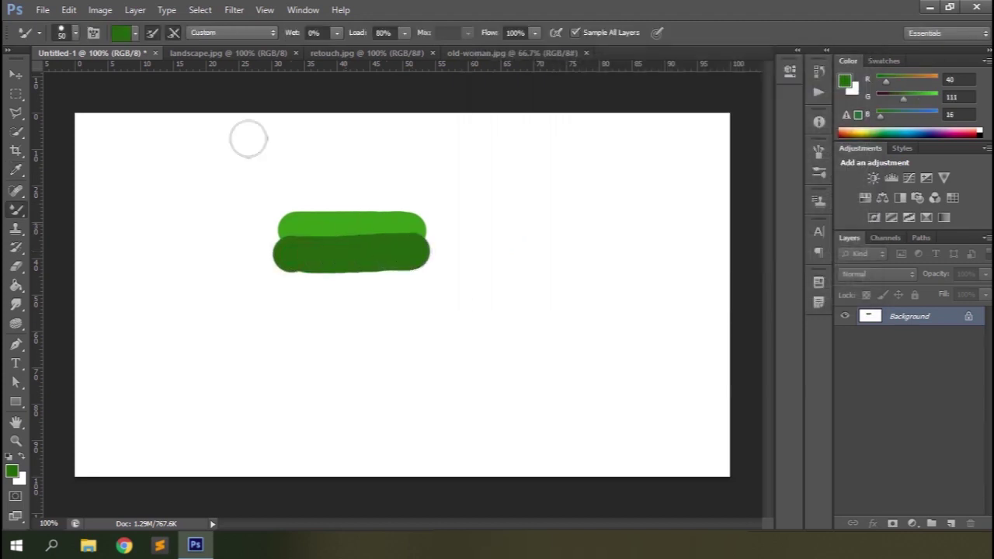
Change the brush color to bright green 51eb1c and paint a third horizontal stroke below the dark green one.
left_click(121, 33)
left_click(643, 105)
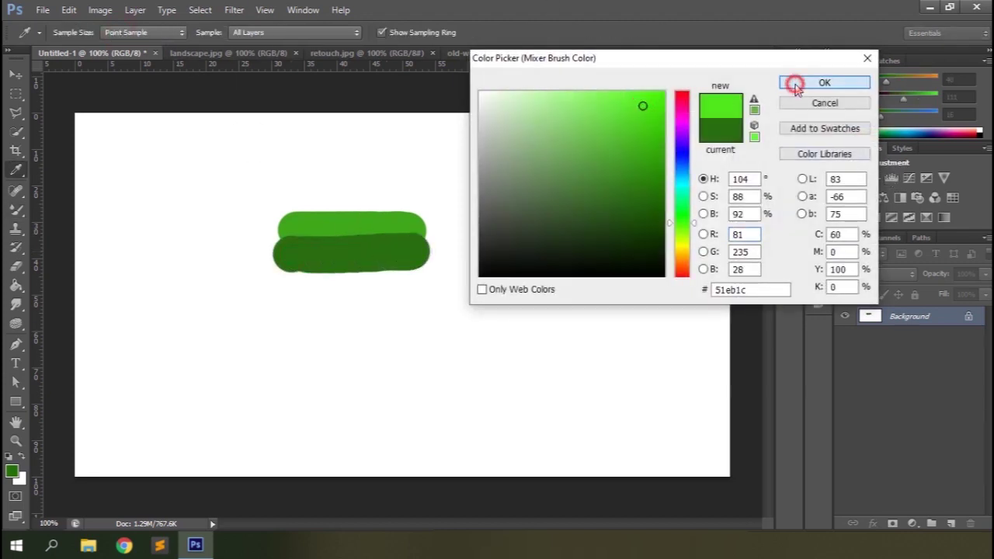
left_click(792, 83)
mouse_move(311, 288)
left_mouse_down()
mouse_move(288, 275)
mouse_move(414, 270)
left_mouse_up()
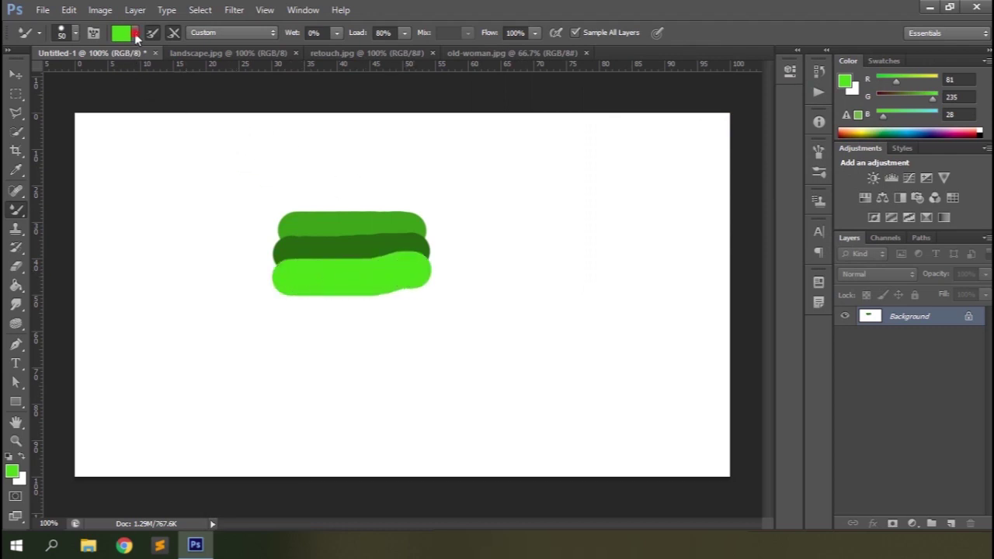
Enlarge the brush to 80 px, turn off Load Solid Colors Only, and load the brush with the three green stripes.
left_click(134, 33)
left_click(145, 101)
key("bracketright")
key("bracketright")
key("bracketright")
left_click(355, 241, "alt")
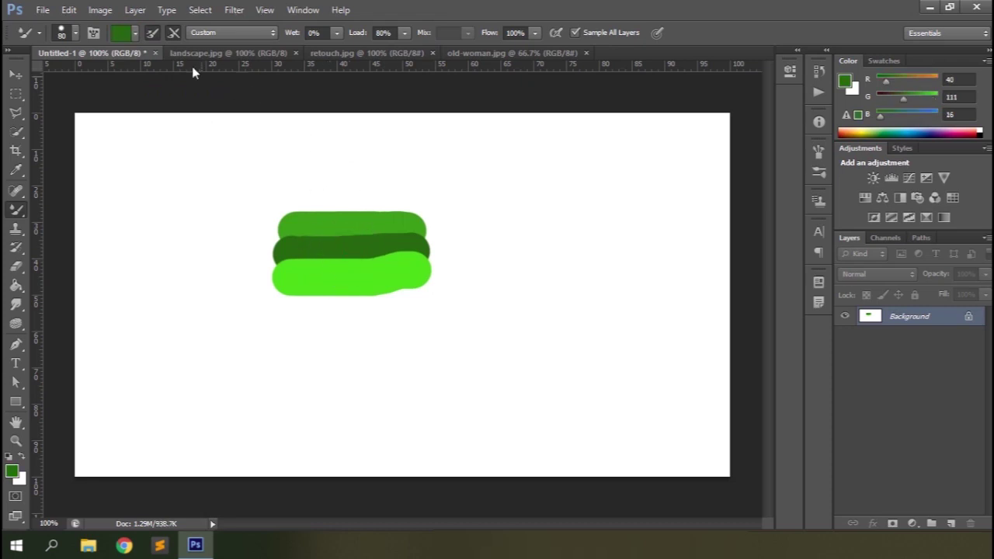
left_click(136, 33)
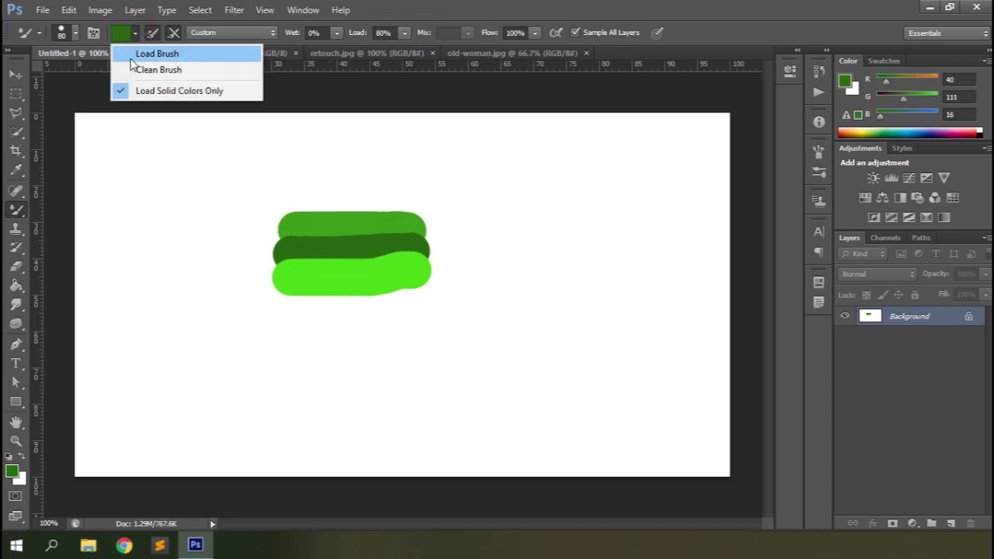
left_click(123, 92)
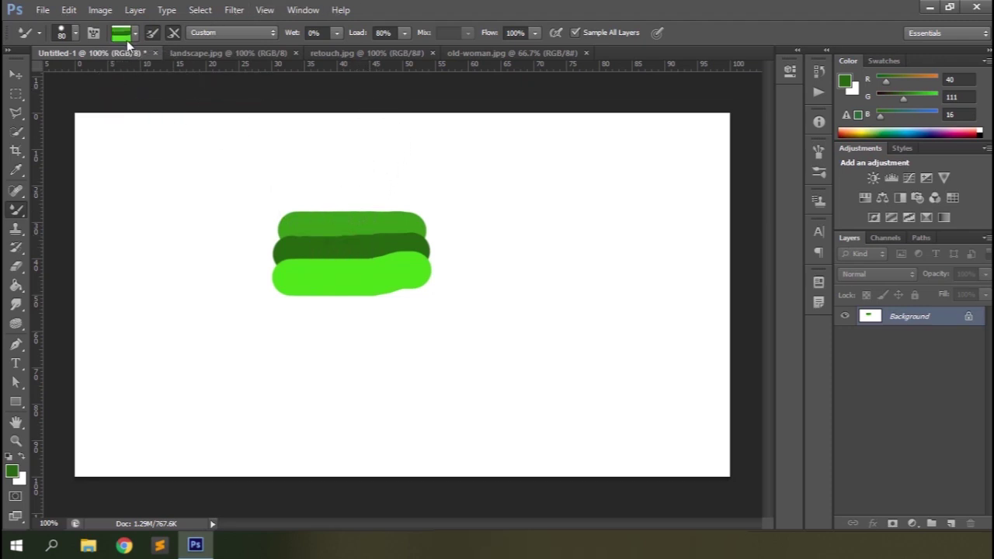
Reduce the brush size and paint a stroke with the loaded stripes from the canvas's upper right toward its lower middle.
key("bracketleft")
key("bracketleft")
key("bracketleft")
mouse_move(657, 130)
left_mouse_down()
mouse_move(584, 161)
mouse_move(584, 237)
mouse_move(618, 224)
mouse_move(523, 262)
mouse_move(551, 331)
mouse_move(563, 287)
mouse_move(481, 342)
mouse_move(505, 410)
mouse_move(540, 384)
mouse_move(439, 398)
mouse_move(432, 417)
left_mouse_up()
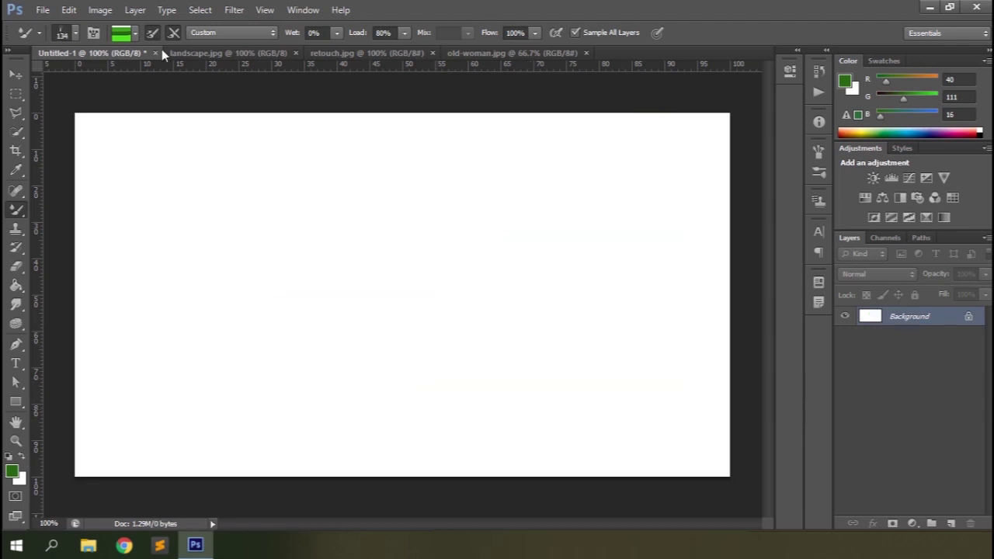
Paint a patch of green grass tufts with the grass brush reduced to 100 px, and clear the canvas.
left_click(75, 35)
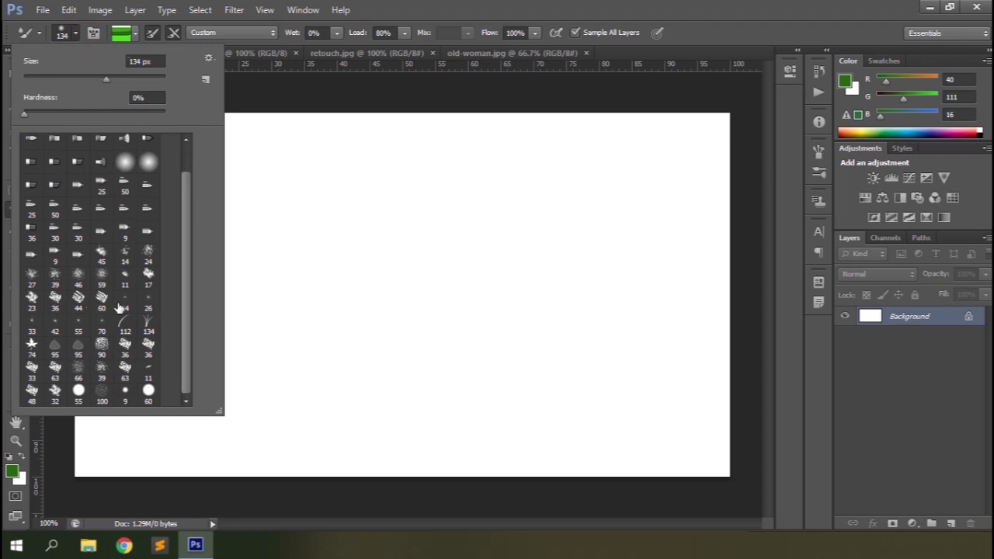
left_click(468, 11)
key("bracketleft")
key("bracketleft")
key("bracketleft")
key("bracketleft")
key("bracketleft")
key("bracketleft")
key("bracketleft")
key("bracketleft")
key("bracketleft")
mouse_move(194, 272)
left_mouse_down()
mouse_move(321, 294)
mouse_move(342, 287)
mouse_move(281, 230)
mouse_move(387, 231)
mouse_move(240, 215)
mouse_move(363, 212)
mouse_move(389, 250)
mouse_move(375, 290)
mouse_move(283, 332)
mouse_move(250, 270)
mouse_move(208, 225)
mouse_move(362, 318)
mouse_move(270, 258)
mouse_move(355, 232)
left_mouse_up()
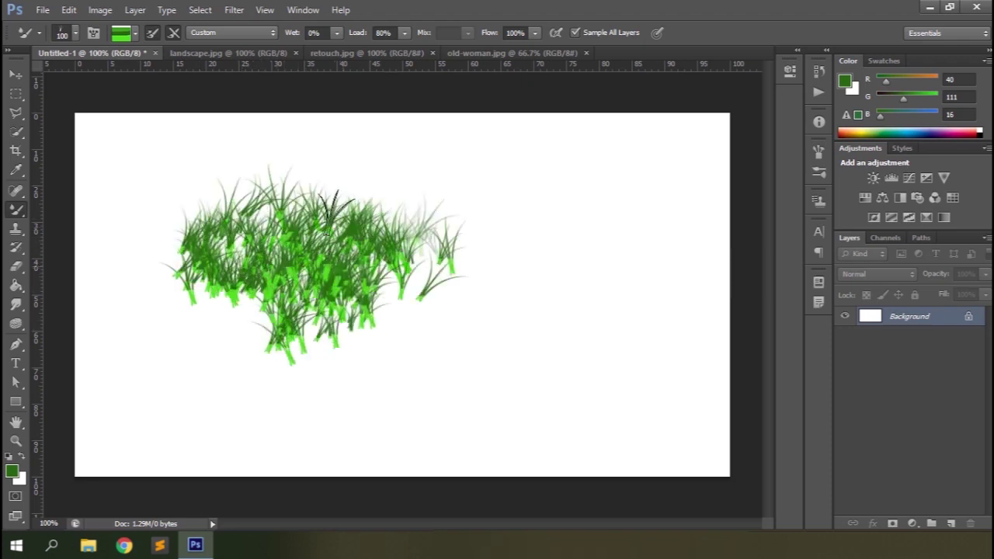
key("ctrl+BackSpace")
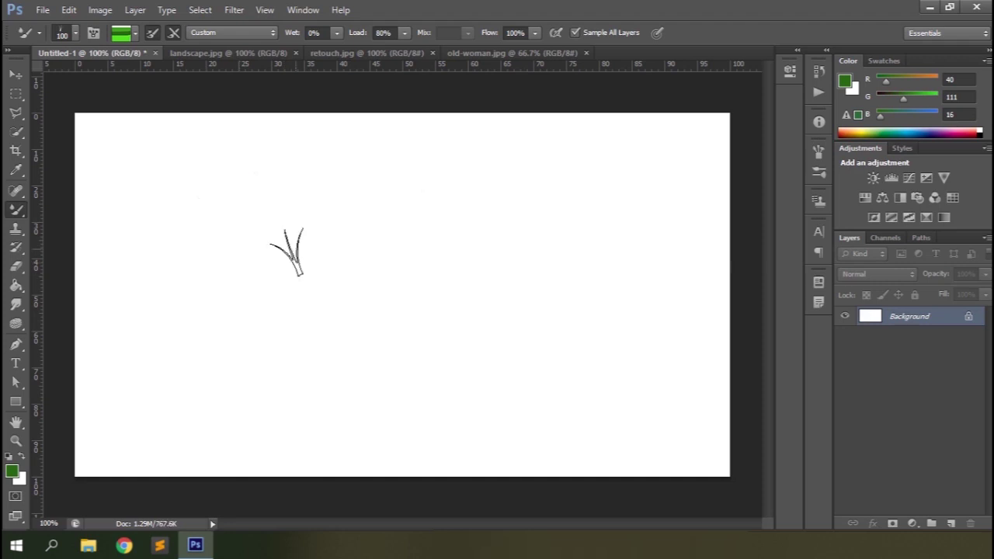
Choose a rough-textured brush tip at 80 px and paint a green patch on the canvas's upper left.
left_click(76, 34)
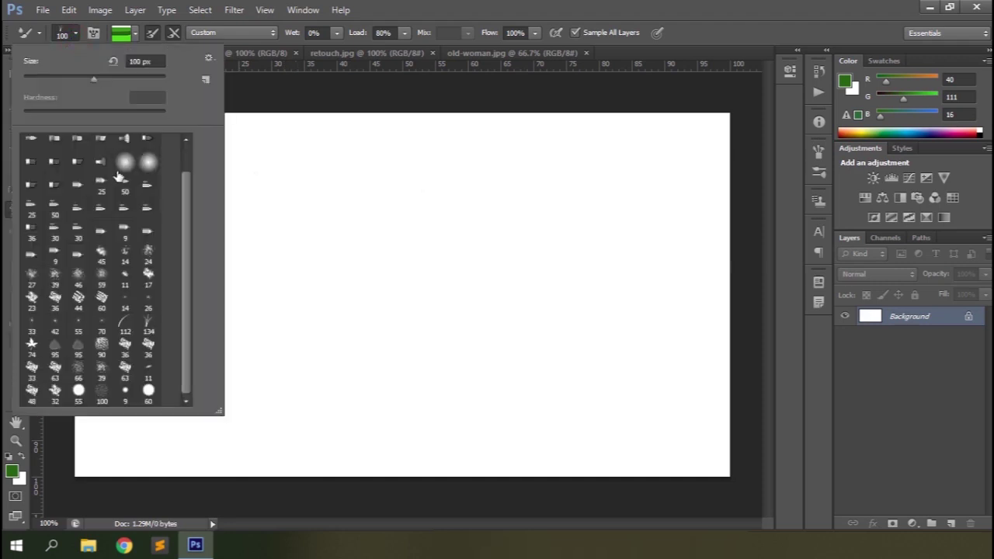
left_click(432, 11)
key("bracketright")
mouse_move(228, 218)
left_mouse_down()
mouse_move(228, 256)
mouse_move(264, 245)
mouse_move(276, 211)
mouse_move(221, 206)
mouse_move(221, 259)
mouse_move(275, 238)
mouse_move(294, 268)
mouse_move(299, 236)
mouse_move(330, 234)
mouse_move(326, 259)
mouse_move(281, 280)
mouse_move(295, 265)
mouse_move(276, 307)
left_mouse_up()
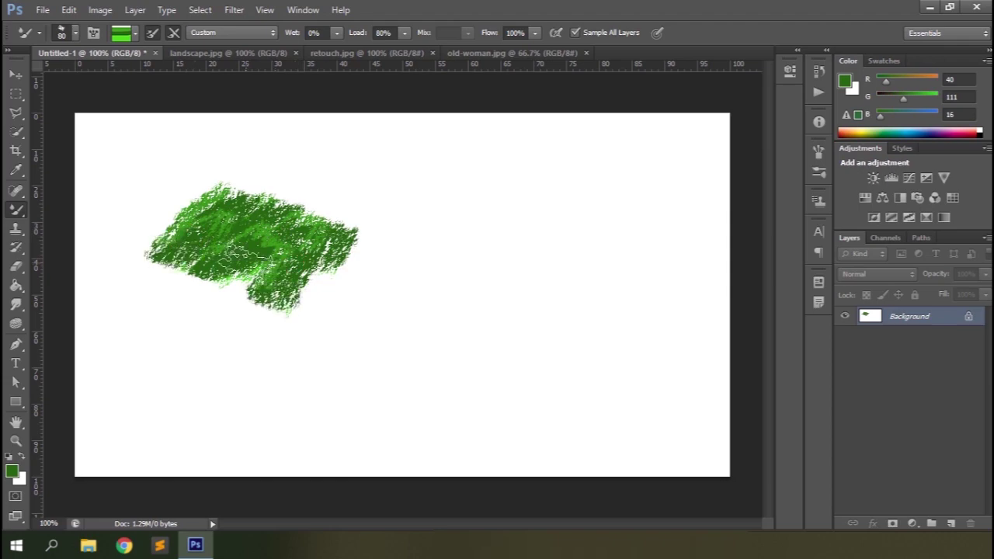
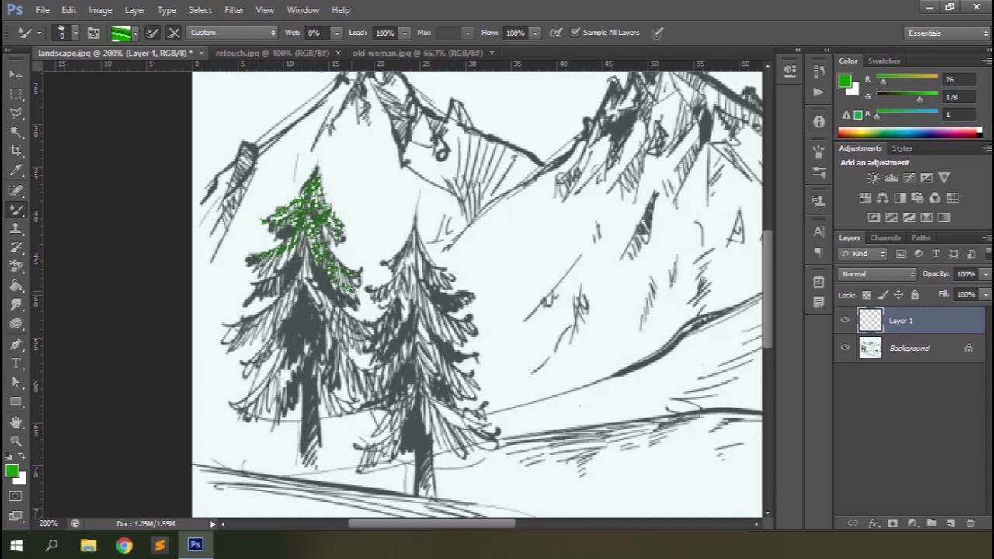
Paint green foliage over the two large trees at the left of landscape.jpg on Layer 1.
mouse_move(303, 258)
left_mouse_down()
mouse_move(326, 303)
mouse_move(259, 360)
mouse_move(386, 389)
mouse_move(372, 397)
mouse_move(279, 276)
left_mouse_up()
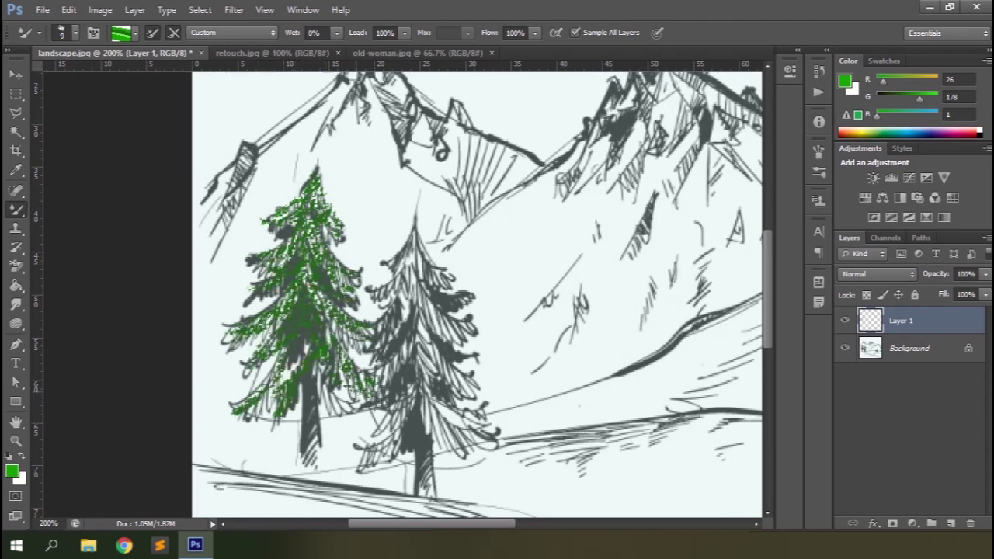
left_click_drag(414, 227, 398, 275)
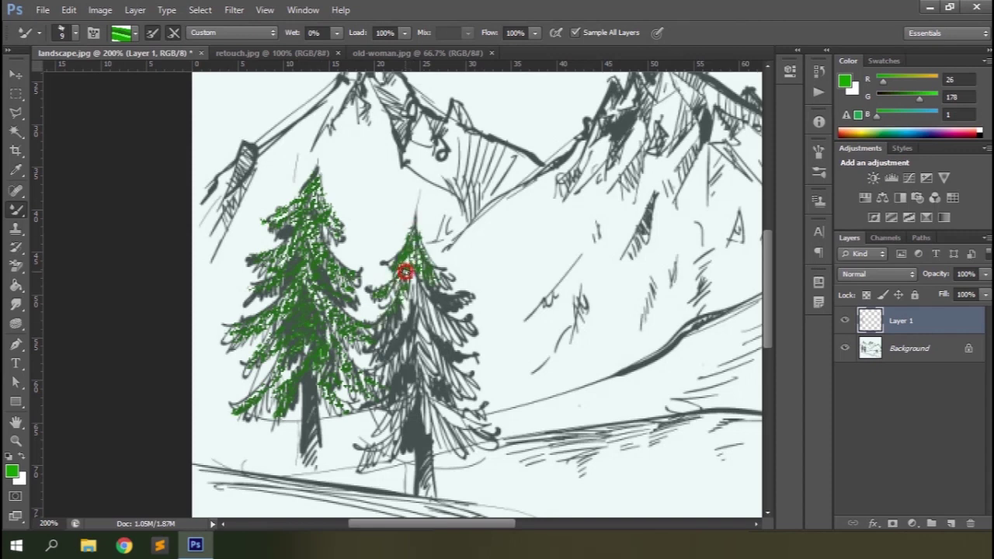
mouse_move(435, 334)
left_mouse_down()
mouse_move(414, 314)
mouse_move(466, 392)
left_mouse_up()
mouse_move(414, 362)
left_mouse_down()
mouse_move(429, 424)
mouse_move(464, 425)
left_mouse_up()
left_click_drag(403, 437, 365, 461)
Enlarge the brush to 10 px and paint green foliage over the two small trees in the landscape.
left_click_drag(471, 524, 520, 536)
scroll(716, 389, "up", 2)
key("]")
mouse_move(717, 389)
left_mouse_down()
mouse_move(486, 184)
mouse_move(480, 237)
mouse_move(412, 318)
mouse_move(439, 341)
mouse_move(466, 310)
mouse_move(449, 289)
left_mouse_up()
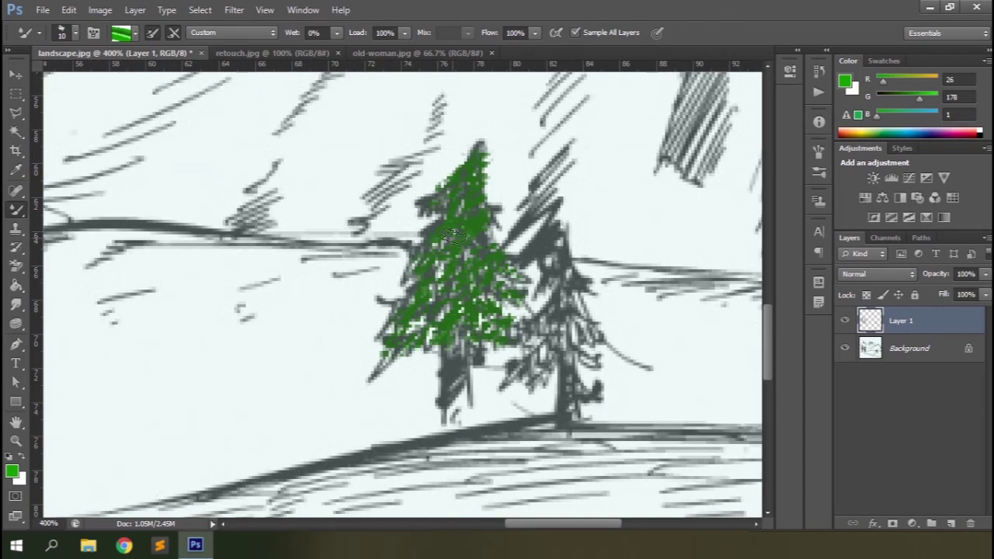
mouse_move(553, 257)
left_mouse_down()
mouse_move(570, 306)
mouse_move(547, 350)
mouse_move(602, 353)
mouse_move(586, 261)
mouse_move(545, 349)
left_mouse_up()
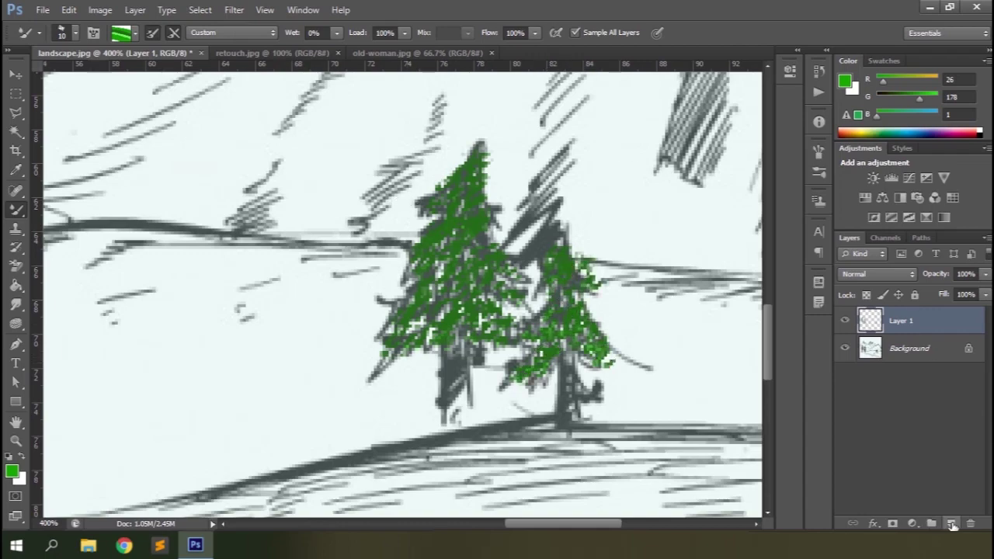
Add a layer above Layer 1 and set a hard round brush with brown-orange color (R 171, G 89, B 9).
left_click(952, 525)
key("ctrl+minus")
key("ctrl+minus")
key("ctrl+minus")
left_click(12, 471)
left_click(682, 264)
left_click(654, 151)
left_click(813, 82)
left_click(74, 34)
scroll(73, 163, "up", 2)
left_click(55, 145)
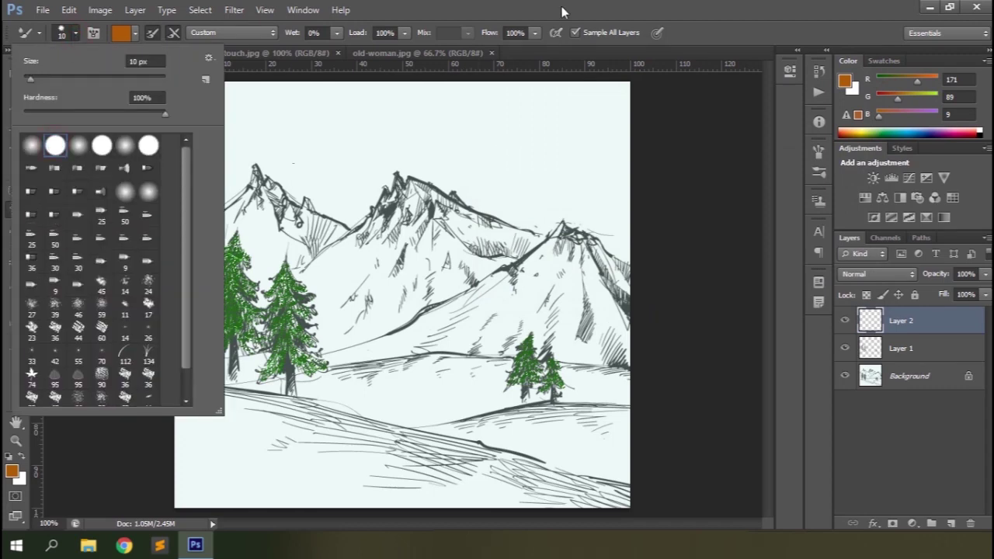
left_click(563, 11)
Turn off the brush tip's spacing and paint a horizontal brown-orange stroke in the sky area.
left_click(819, 150)
left_click(650, 380)
left_click(776, 119)
mouse_move(401, 116)
left_mouse_down()
mouse_move(512, 115)
mouse_move(399, 122)
mouse_move(525, 120)
left_mouse_up()
Change the brush color to dark brown 84490f and paint a stroke overlapping the first one's lower edge.
left_click(121, 33)
left_click(654, 171)
left_click(824, 82)
Change the brush color to muted brown (R 131, G 93, B 55) and paint a stroke along the dark brown one's lower edge.
left_click(121, 33)
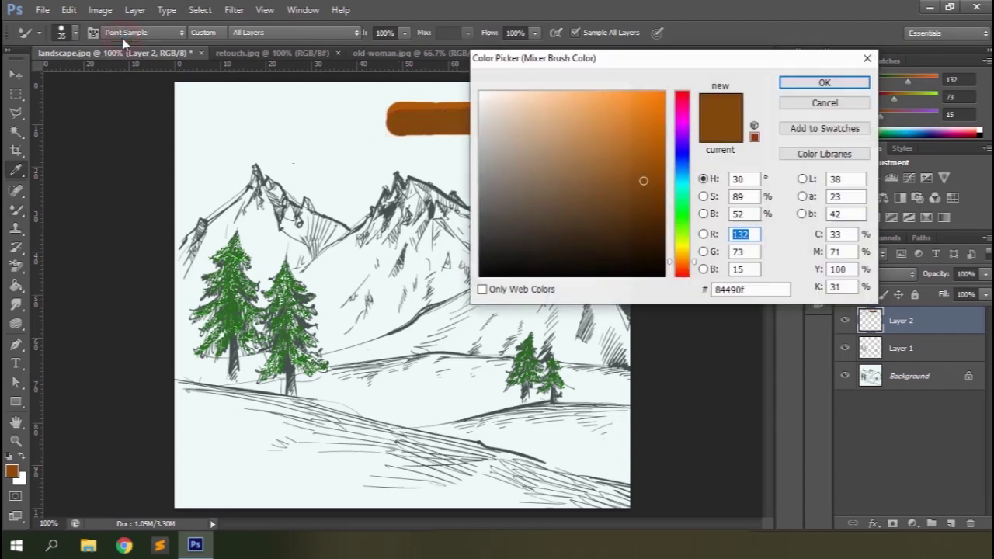
left_click(585, 182)
left_click(824, 83)
left_click(401, 132)
left_click_drag(401, 132, 525, 132)
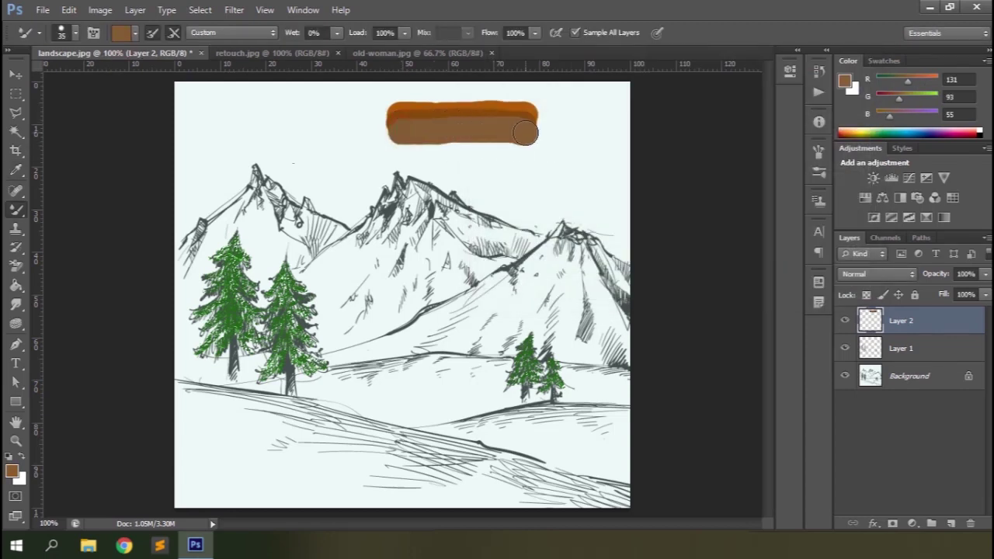
Change the brush color to orange e7780c and paint a fourth stroke along the muted brown one's lower edge.
left_click(121, 33)
left_click(660, 167)
left_click(657, 107)
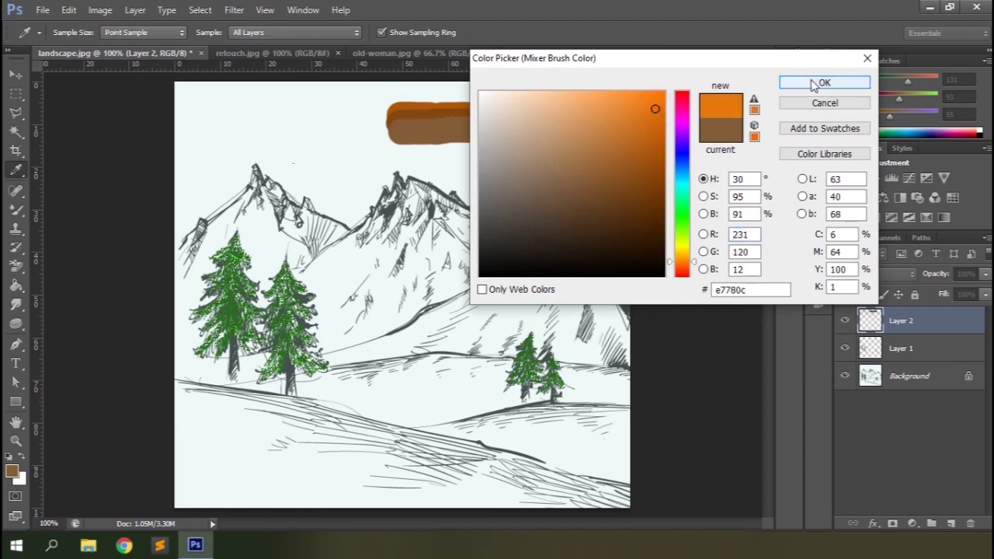
left_click(824, 82)
left_click_drag(401, 137, 528, 138)
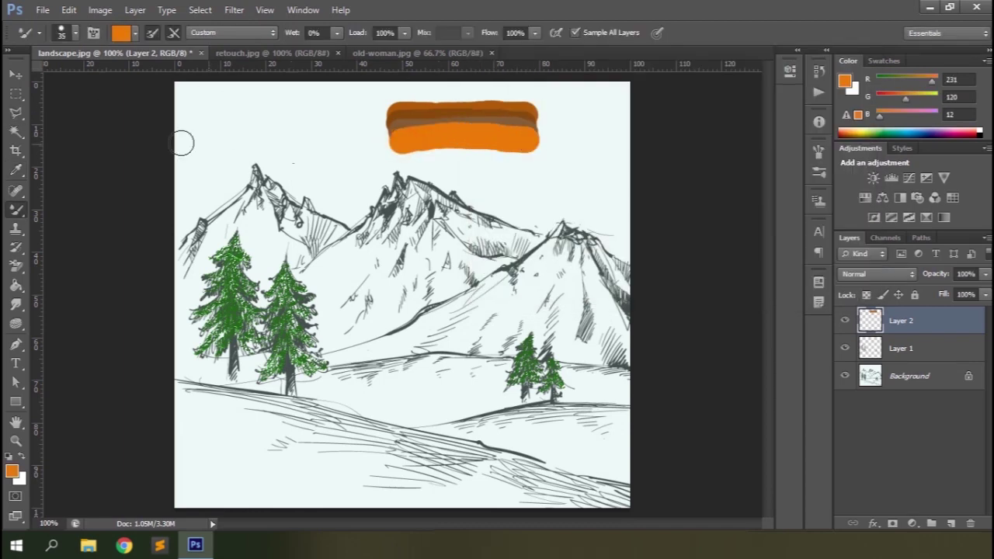
Turn off Load Solid Colors Only, enlarge the brush to 70 px, and load it with the brown and orange stripes, with only Layer 2 visible.
left_click(136, 34)
left_click(183, 91)
key("bracketright")
key("bracketright")
key("bracketright")
key("bracketright")
key("bracketright")
left_click(456, 129, "alt")
left_click(459, 116, "alt")
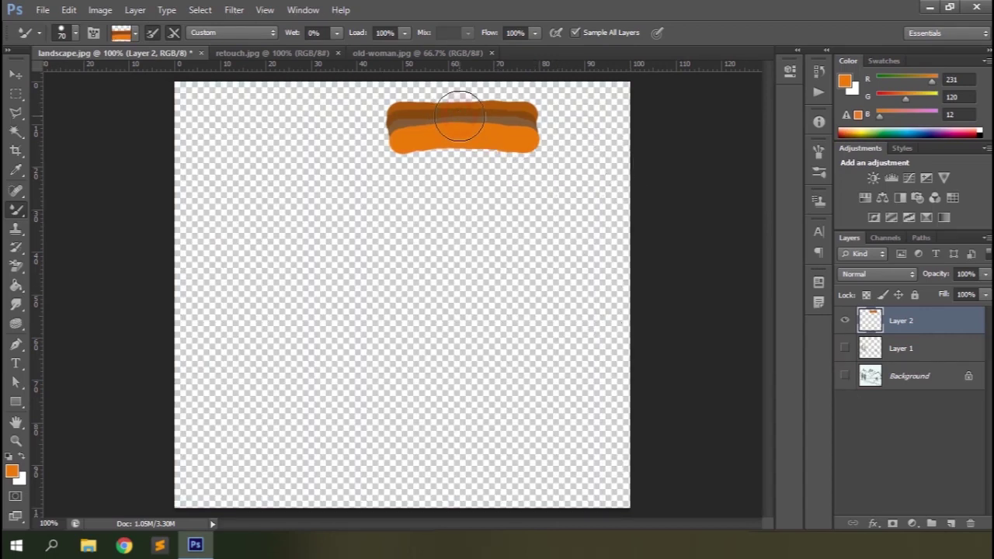
Hide Layer 2 with the color stripes and show Layer 1 and the Background.
left_click(845, 321)
left_click(845, 348)
left_click(845, 375)
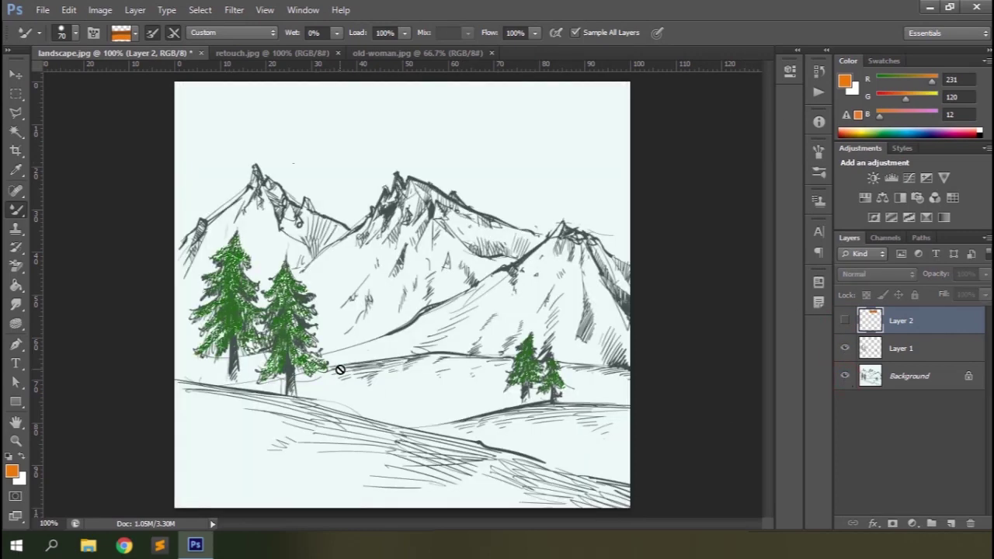
Switch to a rough-textured brush tip and make Layer 1 the active layer.
key("ctrl+plus")
left_click_drag(491, 524, 436, 524)
left_click(911, 380)
left_click(910, 355)
left_click(905, 321)
left_click(76, 35)
scroll(70, 280, "down", 1)
left_click(145, 346)
left_click(504, 7)
left_click(907, 358)
Reduce the brush to 9 px and paint the trunks of all four trees with the loaded brown stripes.
key("bracketleft")
key("bracketleft")
key("bracketleft")
key("bracketleft")
key("bracketleft")
key("bracketleft")
key("bracketleft")
key("bracketleft")
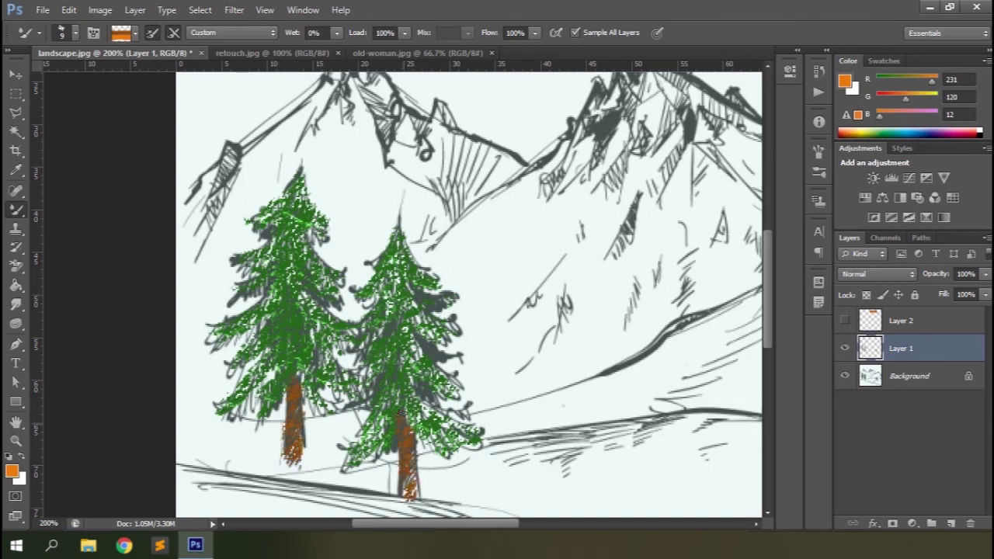
scroll(481, 495, "right", 5)
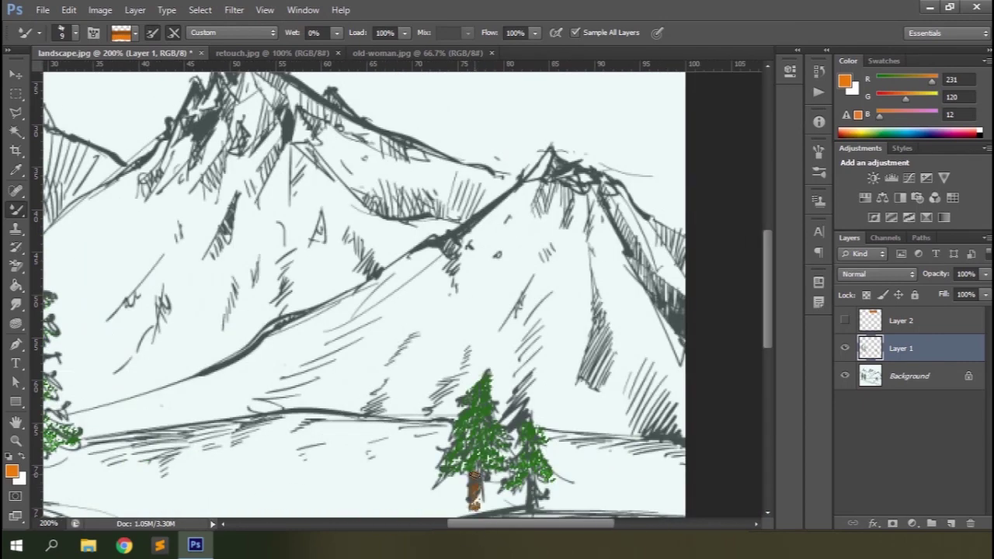
key("ctrl+minus")
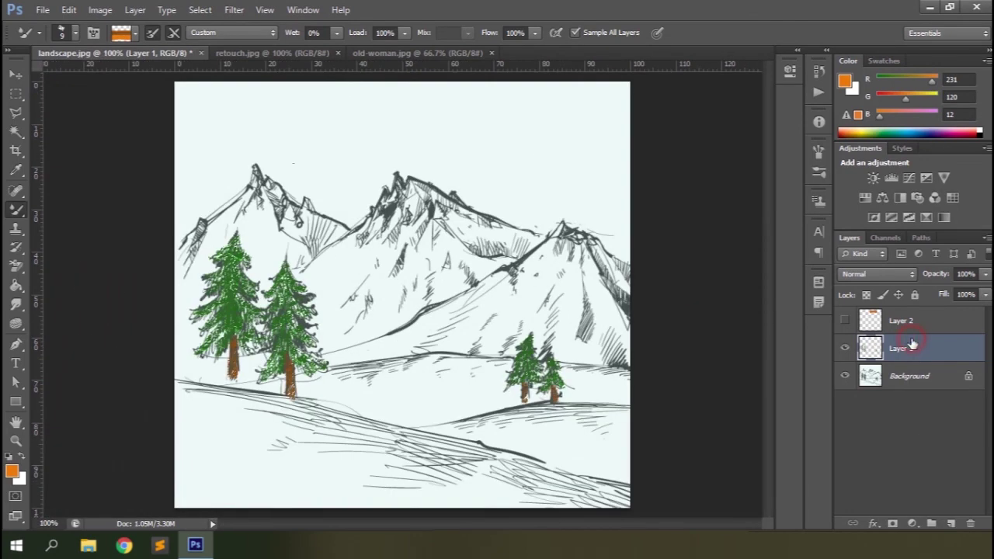
Rename Layer 1 to "trees" and hide it.
type("s")
key("Return")
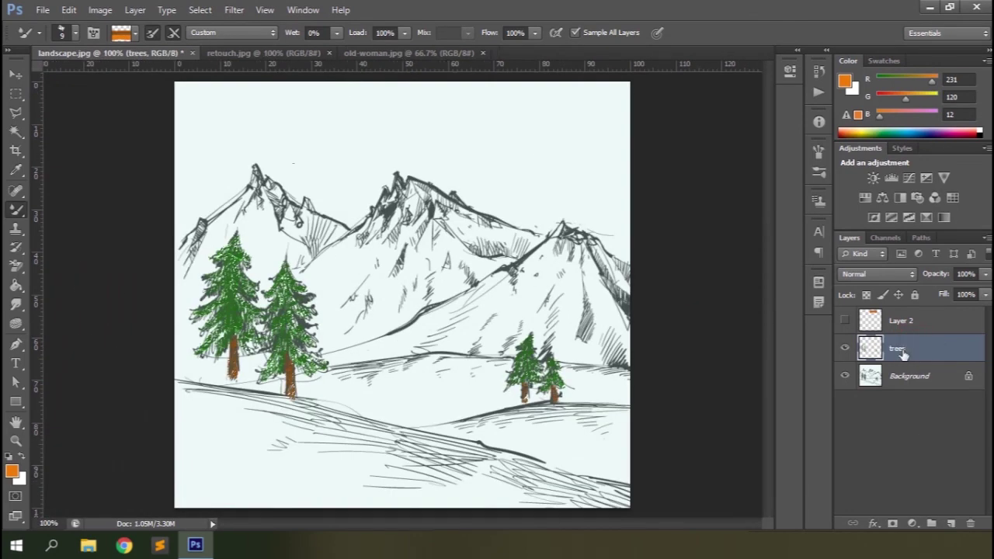
left_click(844, 351)
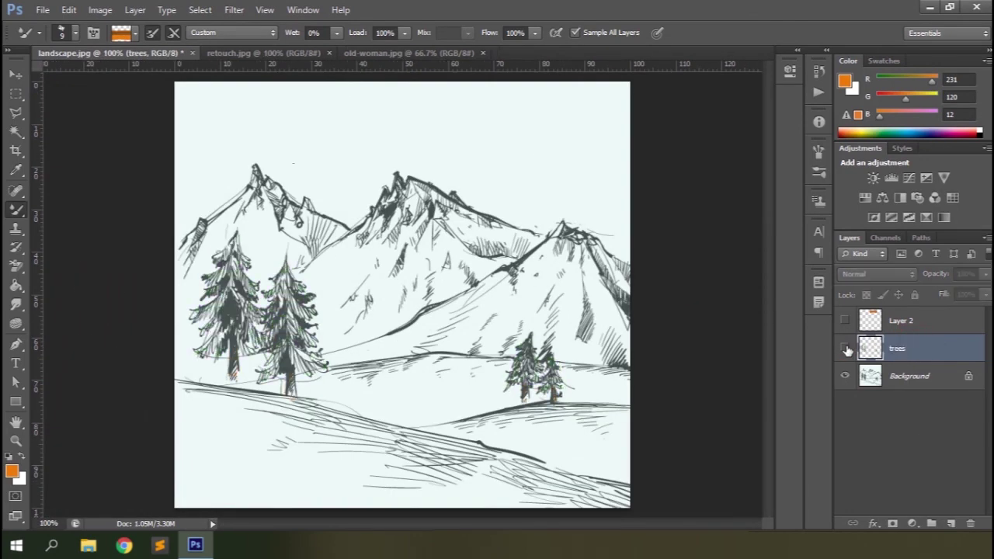
Add a new layer directly above the Background and name it "sky".
left_click(914, 375)
key("ctrl+shift+n")
key("Return")
type("s")
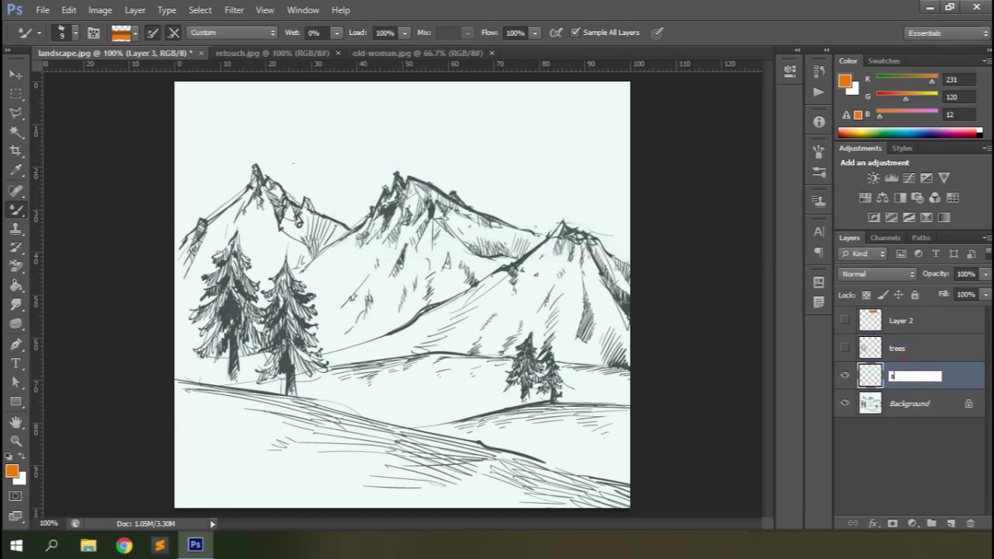
type("ky")
key("Return")
Set the Mixer Brush color to light blue 5cb4fe.
left_click(135, 33)
left_click(136, 32)
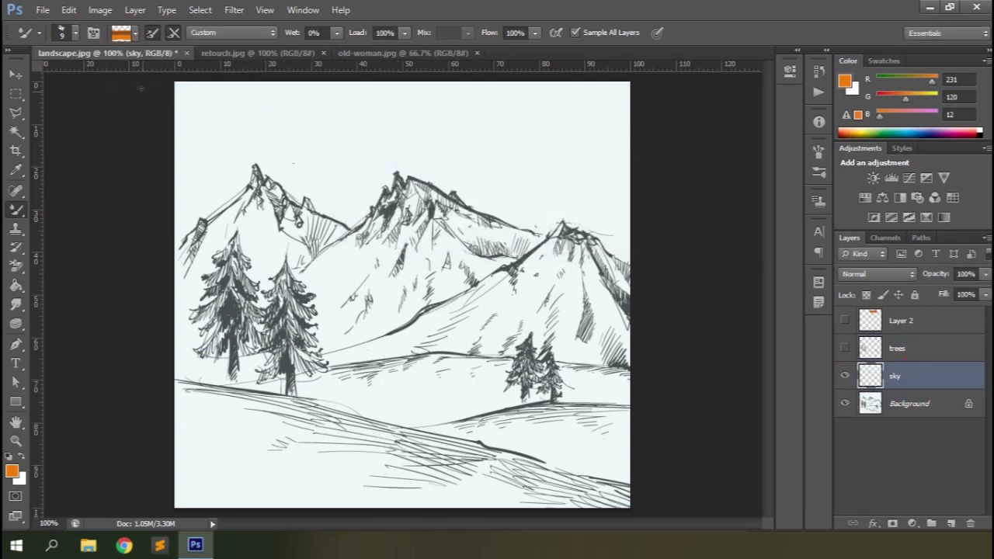
left_click(120, 32)
left_click(675, 167)
left_click(598, 90)
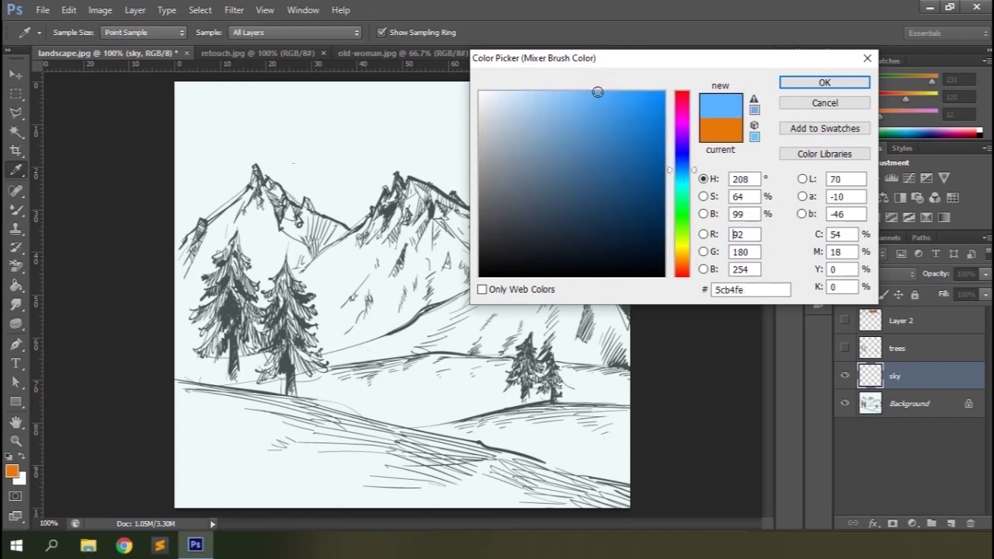
left_click(798, 82)
Choose the hard round brush tip and turn off its spacing.
left_click(75, 33)
scroll(73, 126, "up", 1)
left_click(32, 147)
left_click(62, 146)
left_click(474, 6)
left_click(818, 151)
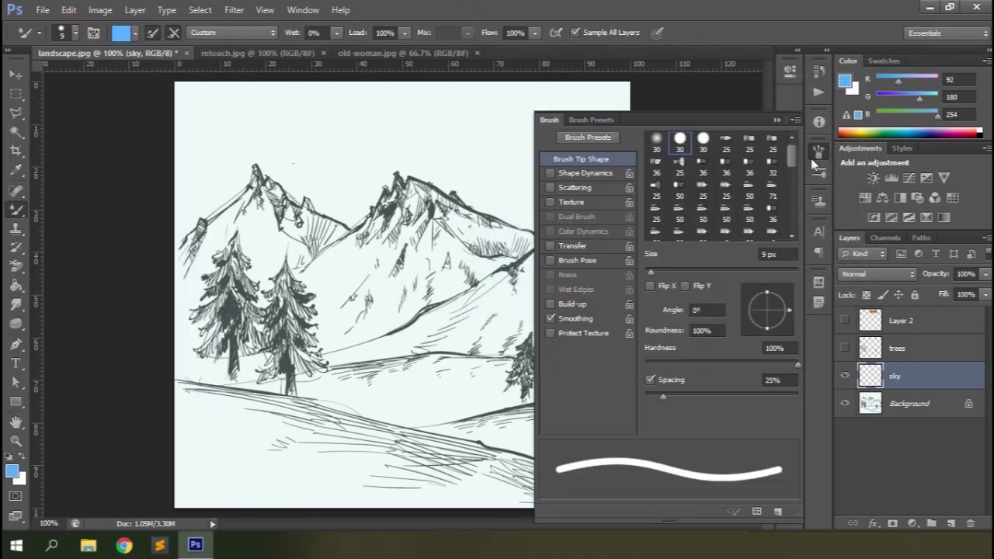
left_click(650, 380)
left_click(777, 120)
Enlarge the brush and paint the whole sky above the mountains light blue.
key("bracketright")
key("bracketright")
key("bracketright")
key("bracketright")
key("bracketright")
key("bracketright")
mouse_move(186, 88)
left_mouse_down()
mouse_move(187, 191)
mouse_move(274, 111)
mouse_move(352, 211)
mouse_move(605, 244)
mouse_move(550, 89)
mouse_move(406, 111)
mouse_move(575, 136)
mouse_move(575, 163)
left_mouse_up()
Sample the pale snow color (R 237, G 249, B 247) as the brush color and choose the soft round brush tip.
left_click(121, 32)
left_click(224, 467)
key("Return")
left_click(75, 32)
double_click(31, 147)
Set Wet to 20% and paint clouds at the sky's upper left and upper right, plus a faint streak beside the middle peak.
mouse_move(263, 107)
left_mouse_down()
mouse_move(277, 111)
mouse_move(233, 123)
left_mouse_up()
left_click_drag(302, 37, 297, 37)
mouse_move(273, 129)
left_mouse_down()
mouse_move(244, 145)
mouse_move(257, 114)
mouse_move(293, 106)
mouse_move(242, 121)
mouse_move(293, 117)
mouse_move(276, 144)
left_mouse_up()
left_click_drag(519, 126, 565, 161)
left_click_drag(398, 169, 422, 142)
Paint faint cloud wisps above the ridges with a larger brush, and one at the sky's top edge with the brush at 35 px.
key("bracketright")
key("bracketright")
key("bracketright")
key("bracketright")
left_click(364, 201)
left_click_drag(564, 232, 537, 203)
key("bracketleft")
key("bracketleft")
key("bracketleft")
key("bracketleft")
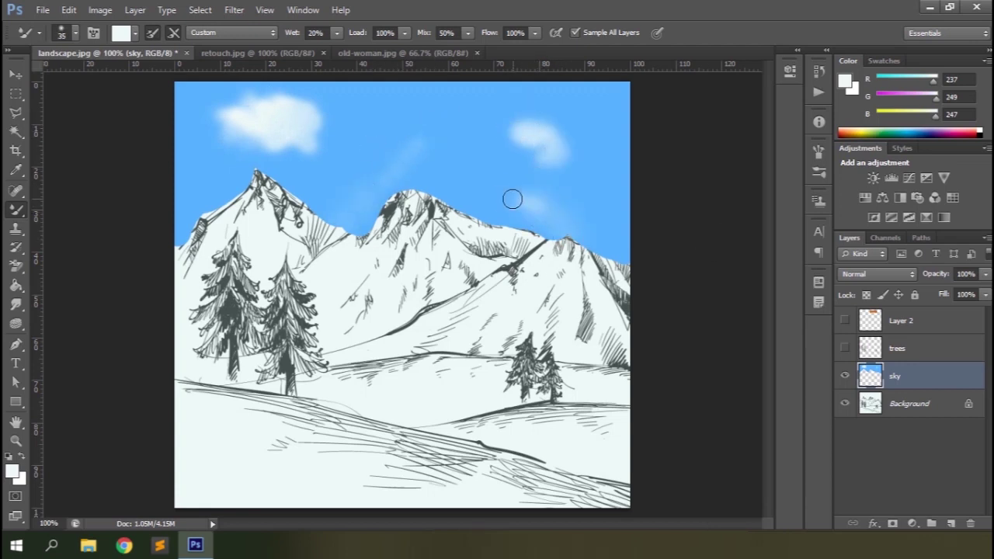
left_click_drag(439, 91, 457, 89)
Show the trees layer and lock both the trees and sky layers.
left_click(846, 350)
left_click(921, 351)
left_click(915, 295)
left_click(909, 376)
left_click(914, 295)
left_click(928, 448)
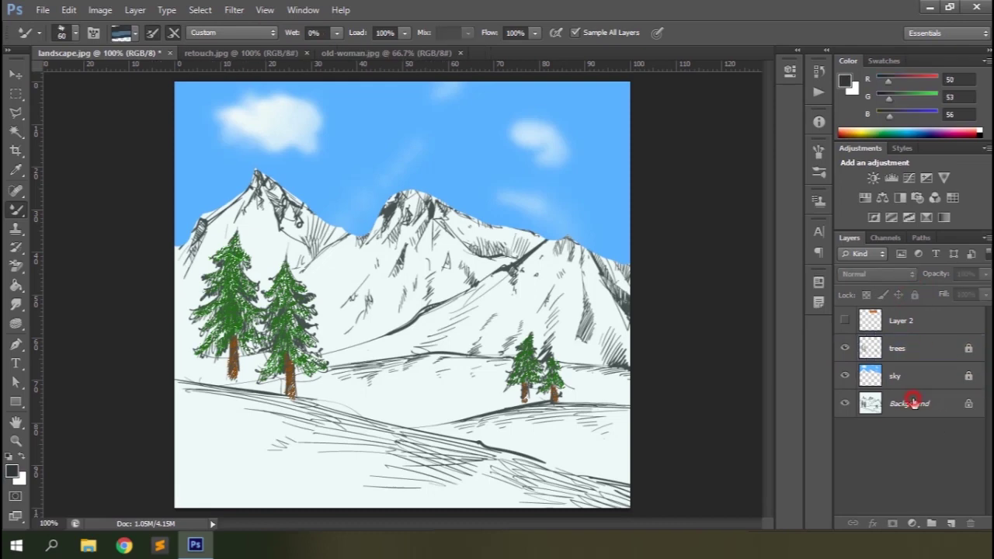
Add a new empty layer directly above the Background.
left_click(914, 403)
left_click(951, 524)
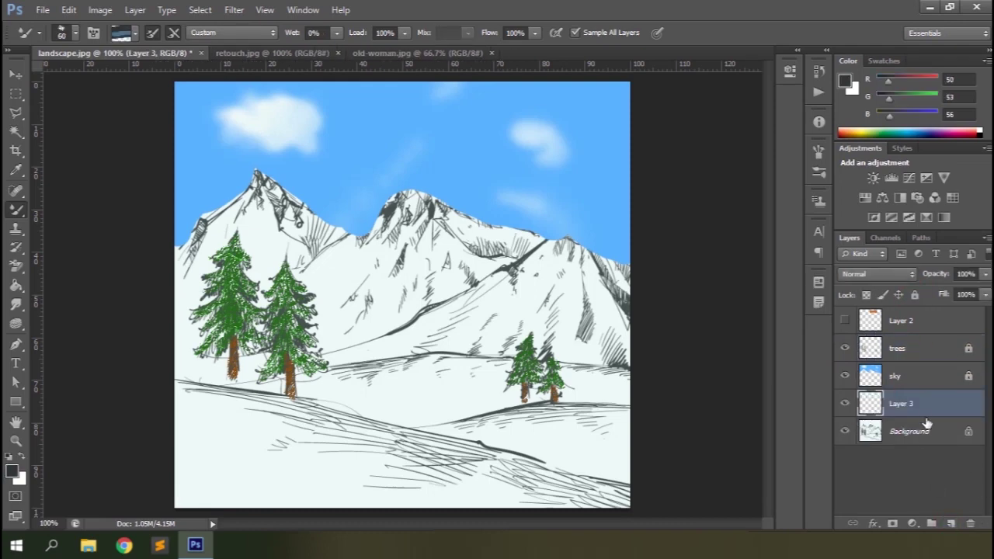
Copy the mountain photo from Untitled-1 into landscape.jpg and place its layer beneath Layer 3.
left_click(555, 53)
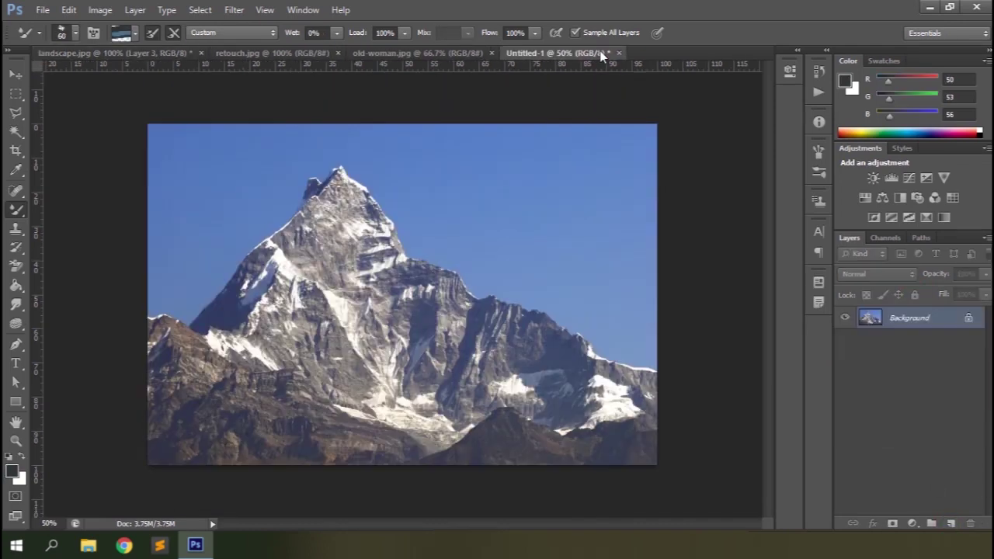
left_click(16, 74)
left_click_drag(310, 189, 338, 336)
left_click_drag(928, 410, 928, 446)
Scale the mountain photo down with Free Transform so it fits the canvas width.
key("ctrl+t")
key("ctrl+0")
left_click_drag(613, 445, 645, 444)
left_click_drag(698, 498, 509, 383)
key("Return")
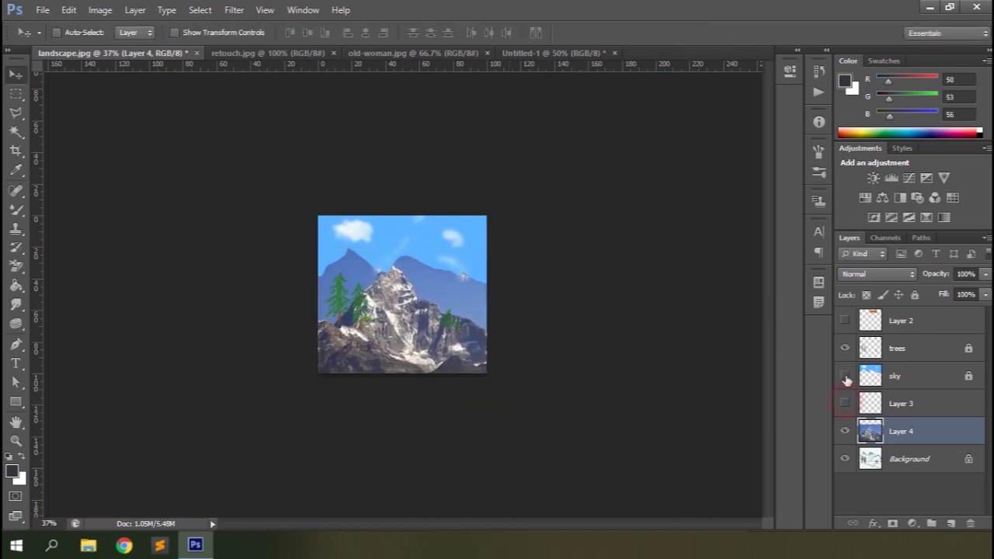
Hide the sky and trees layers, and show Layer 3 and rename it as mountains.
left_click(846, 377)
left_click(845, 351)
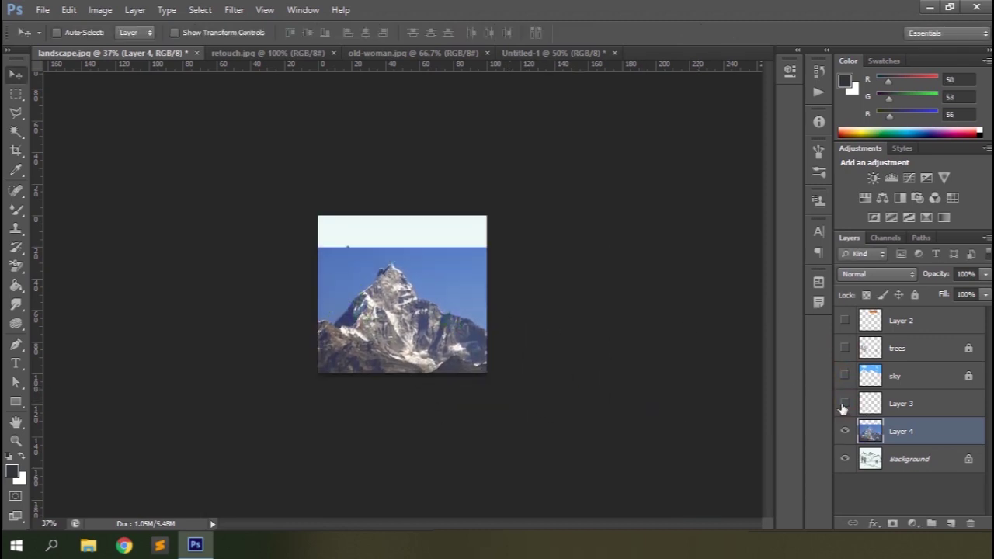
left_click(897, 405)
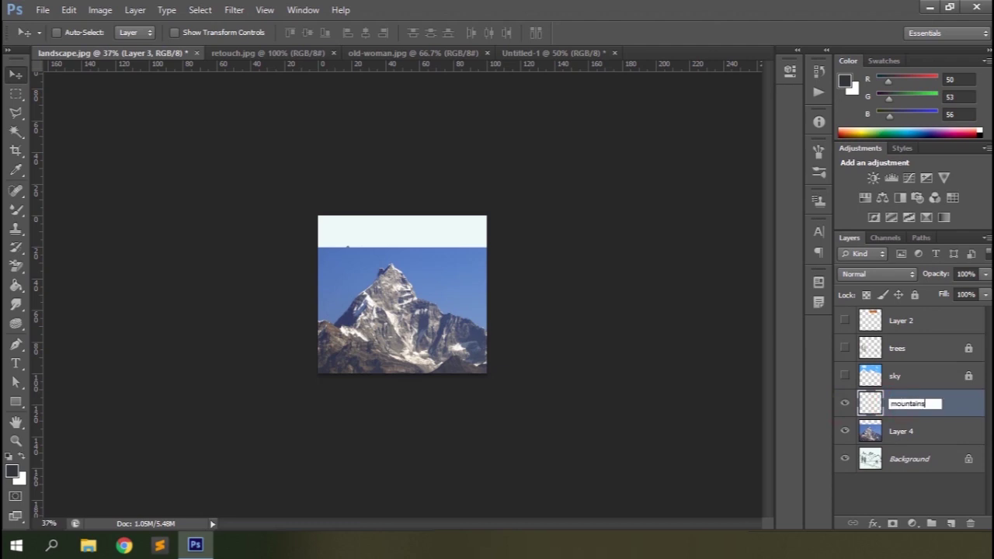
type("mountains")
key("Return")
Switch to the Mixer Brush, hide the Layer 4 photo and choose a round brush tip at 125 px.
key("ctrl+plus")
key("ctrl+plus")
key("ctrl+plus")
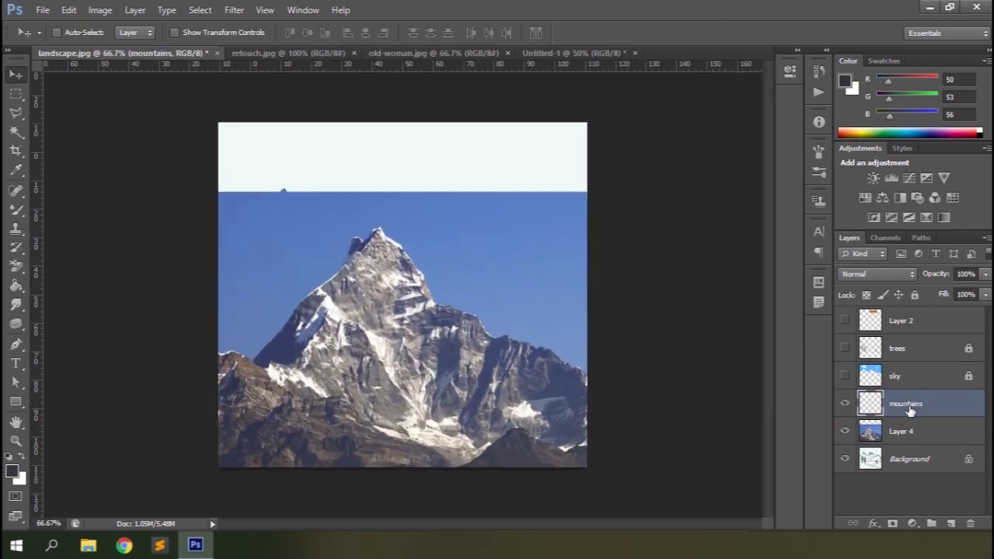
left_click(16, 208)
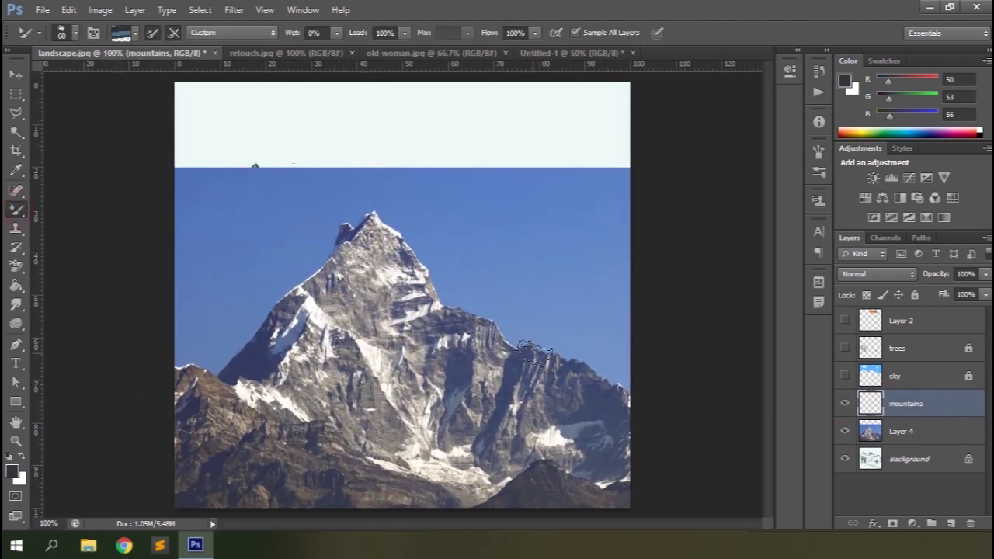
left_click(845, 430)
left_click(77, 33)
left_click(32, 146)
left_click(55, 147)
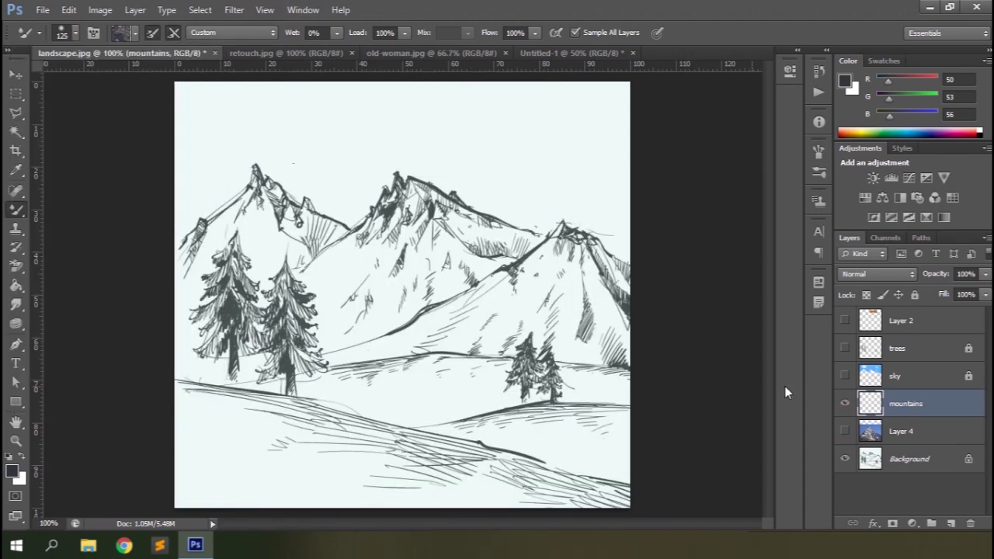
Show and select Layer 4, and load a solid gray-brown sampled from the mountain rock into a 70 px brush.
left_click(845, 431)
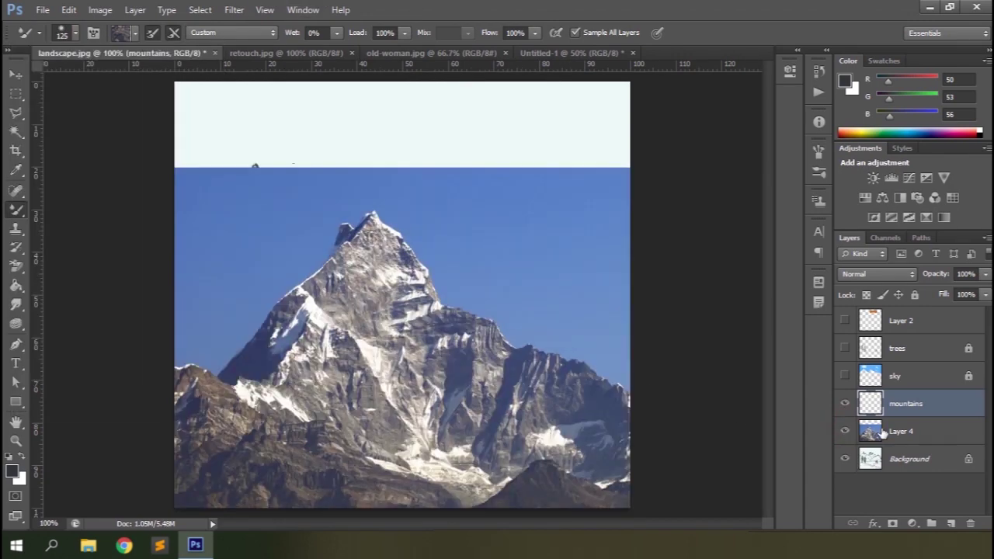
left_click(916, 431)
left_click(135, 33)
left_click(152, 95)
key("bracketleft")
key("bracketleft")
key("bracketleft")
key("bracketleft")
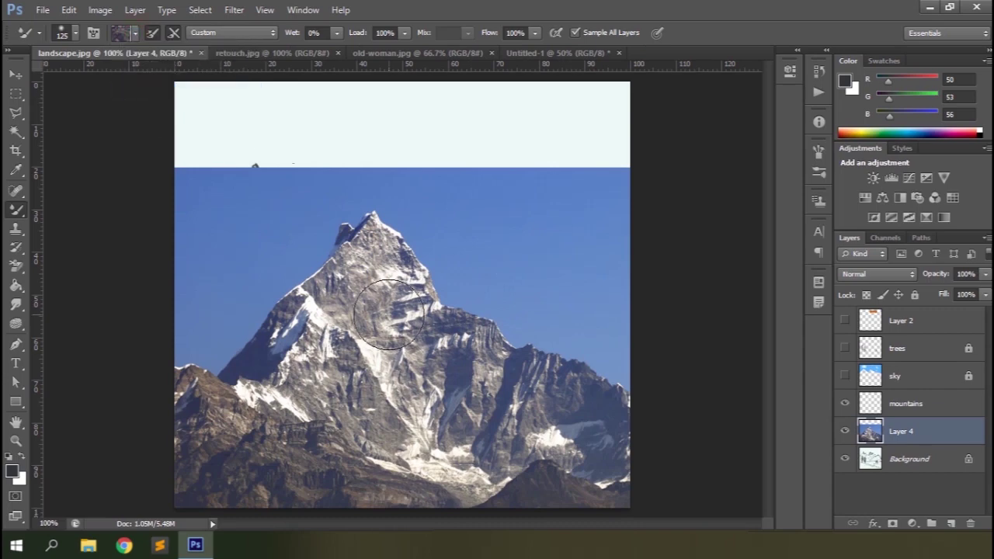
left_click(380, 414, "alt")
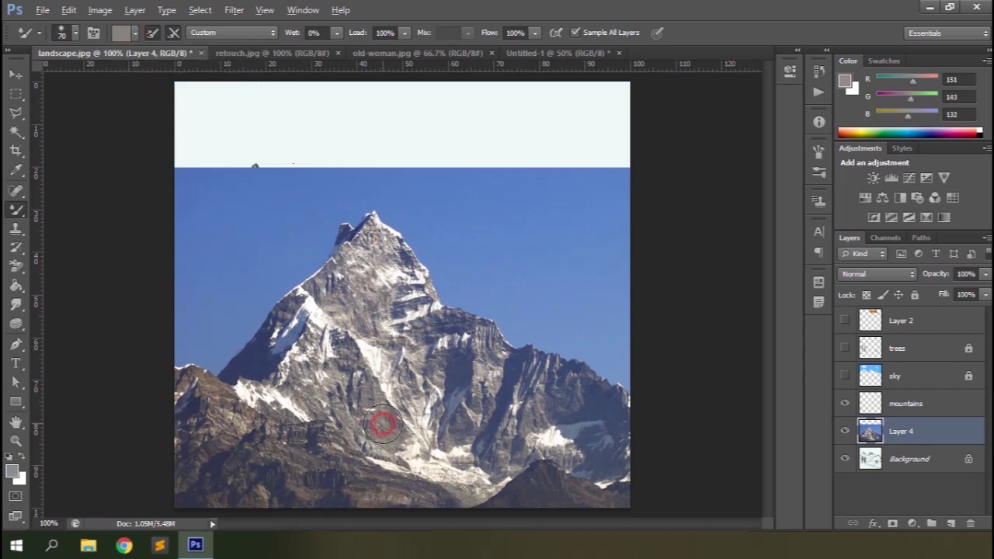
Hide Layer 4 and paint a horizontal gray-brown band at 60 px in the sky area of the mountains layer.
left_click(845, 431)
left_click(901, 403)
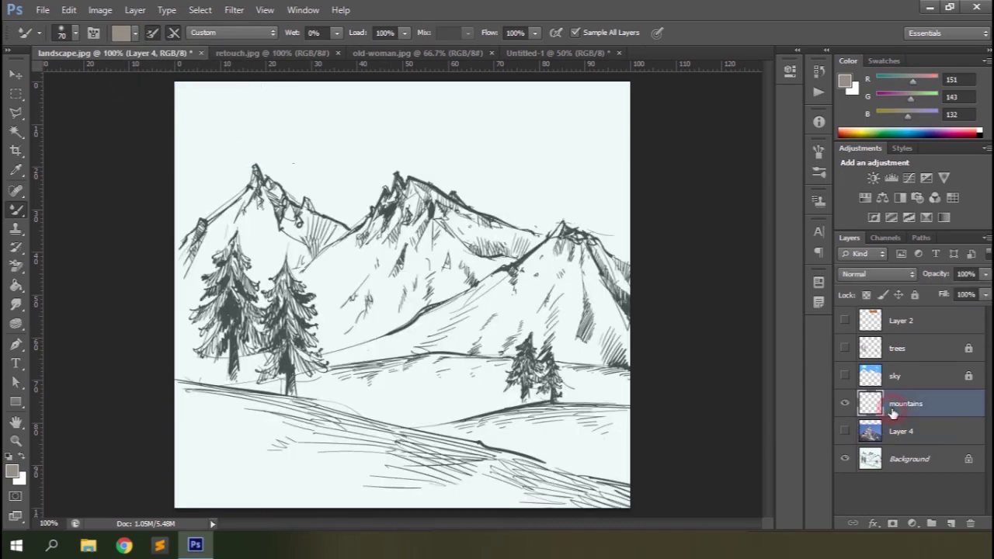
key("bracketleft")
left_click_drag(311, 123, 418, 124)
Sample dark rock and pale snow colors from the Layer 4 photo and paint them as bands above and below the gray-brown band.
left_click(845, 431)
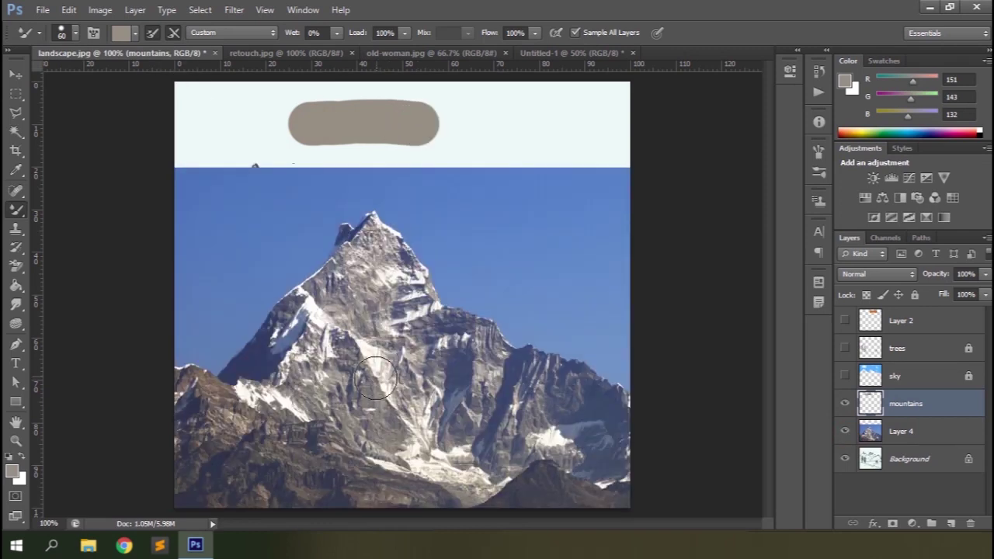
left_click(325, 450, "alt")
left_click_drag(303, 105, 427, 104)
left_click(381, 347, "alt")
left_click_drag(291, 144, 431, 148)
Load the three painted bands as multicolor paint and color the sketched mountains with a 36 px textured brush, with Layer 4 hidden.
left_click(135, 32)
left_click(140, 91)
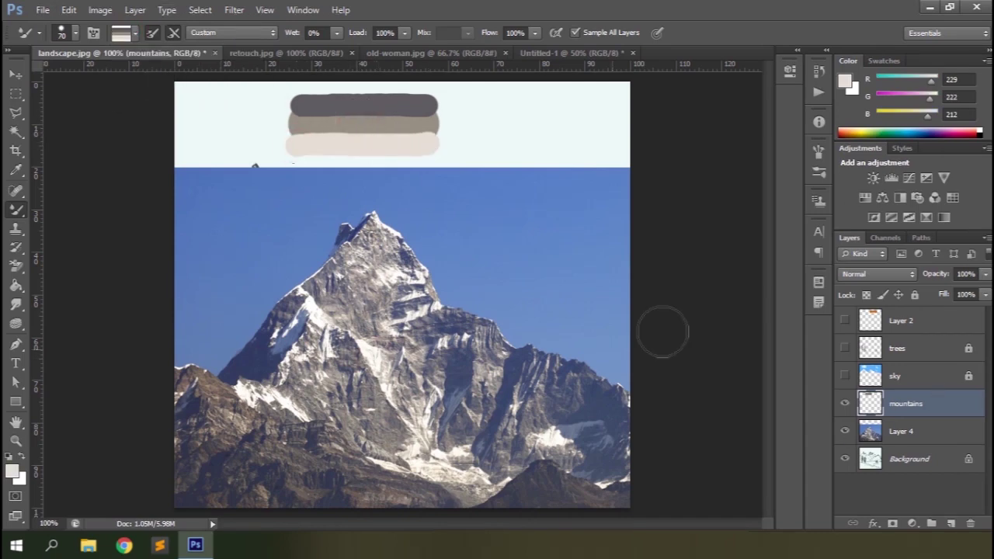
left_click(845, 431)
left_click(75, 33)
mouse_move(555, 227)
left_mouse_down()
mouse_move(535, 270)
mouse_move(625, 287)
mouse_move(614, 345)
mouse_move(541, 276)
mouse_move(497, 350)
mouse_move(555, 229)
mouse_move(411, 334)
mouse_move(439, 341)
mouse_move(353, 241)
mouse_move(427, 183)
mouse_move(469, 205)
mouse_move(435, 198)
mouse_move(454, 213)
mouse_move(470, 281)
mouse_move(528, 240)
mouse_move(264, 198)
mouse_move(172, 276)
mouse_move(249, 217)
mouse_move(284, 233)
mouse_move(329, 217)
mouse_move(259, 319)
left_mouse_up()
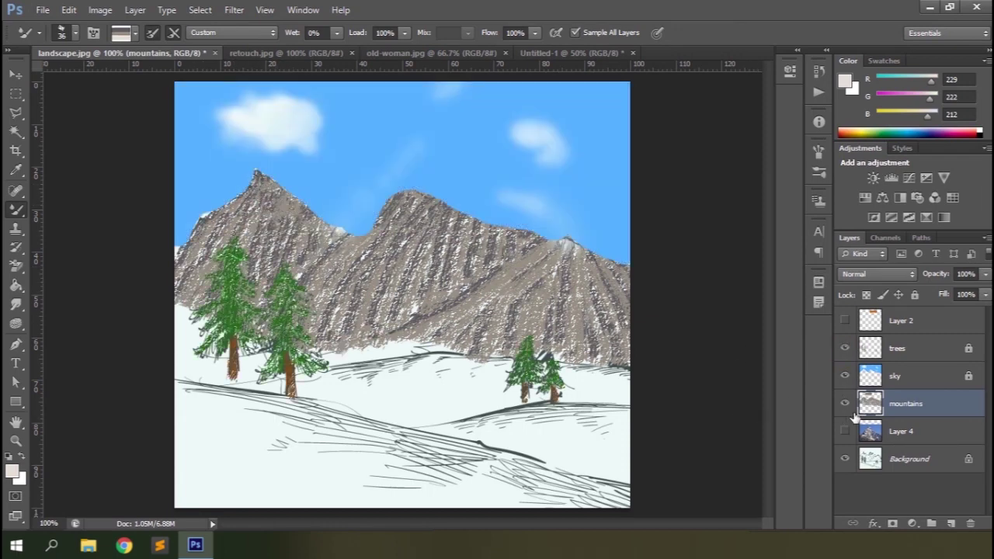
Show Layer 4, load its snow texture into the brush and paint snow over the peaks and a few slopes.
left_click(845, 432)
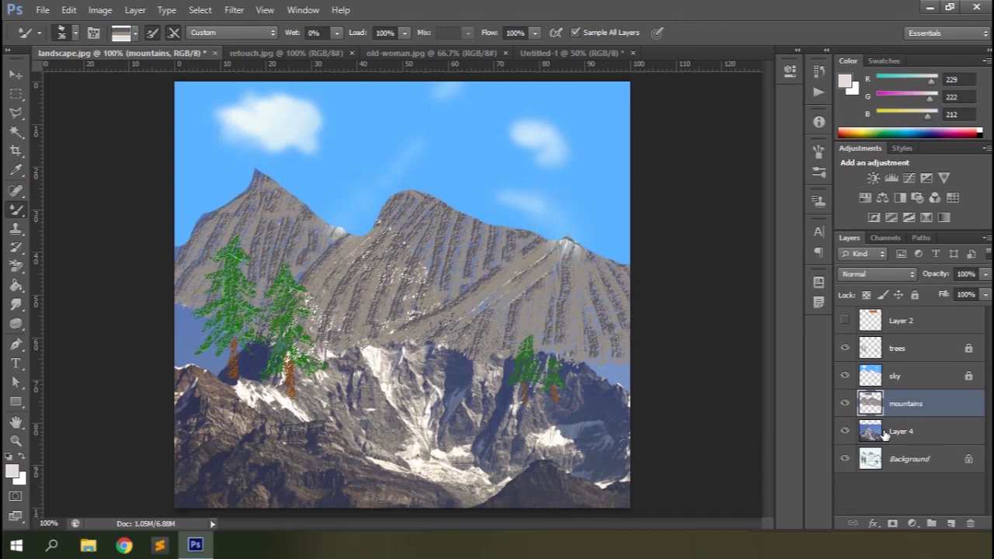
left_click(429, 470, "alt")
mouse_move(257, 178)
left_mouse_down()
mouse_move(217, 211)
mouse_move(281, 194)
mouse_move(280, 203)
mouse_move(388, 217)
mouse_move(426, 200)
mouse_move(404, 213)
mouse_move(446, 211)
mouse_move(424, 219)
mouse_move(464, 218)
mouse_move(515, 233)
mouse_move(451, 224)
mouse_move(547, 241)
mouse_move(529, 259)
mouse_move(570, 238)
mouse_move(572, 247)
mouse_move(569, 235)
mouse_move(595, 261)
mouse_move(566, 247)
mouse_move(625, 269)
left_mouse_up()
left_click_drag(310, 297, 322, 329)
mouse_move(435, 305)
left_mouse_down()
mouse_move(395, 320)
mouse_move(408, 268)
mouse_move(380, 229)
mouse_move(422, 250)
left_mouse_up()
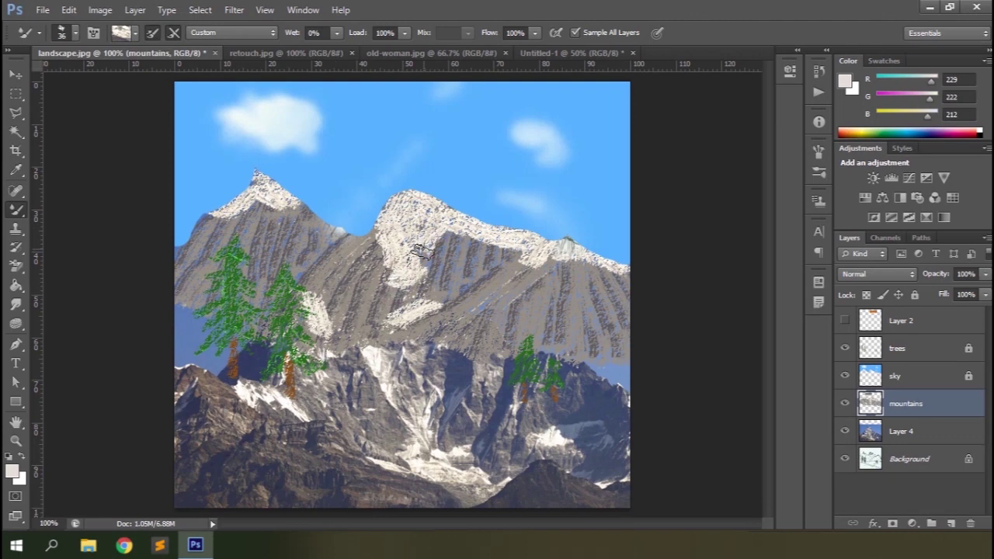
Paint a dark blue shadow streak below the middle peak's snow on the mountains layer with a 25 px brush.
key("alt+bracketright")
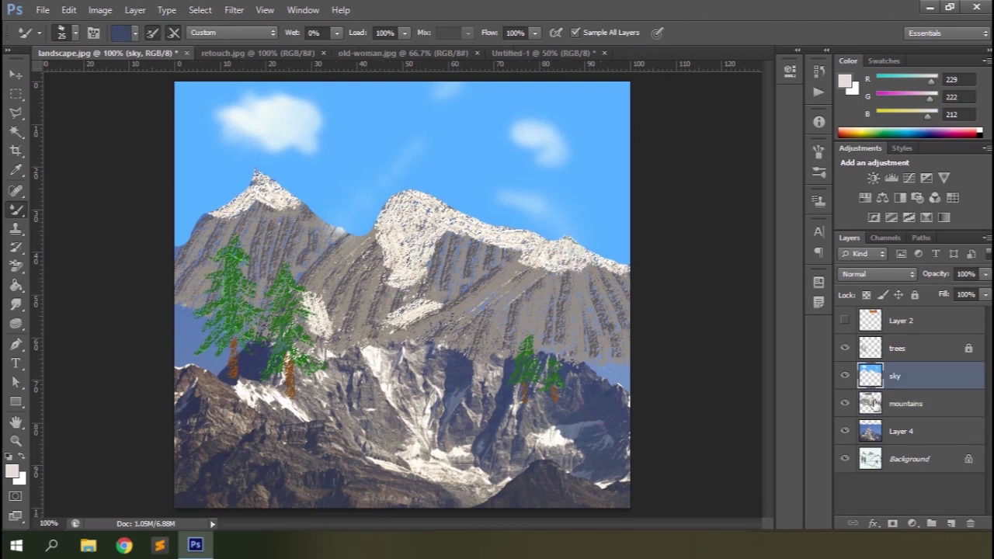
left_click(899, 404)
left_click_drag(517, 250, 453, 298)
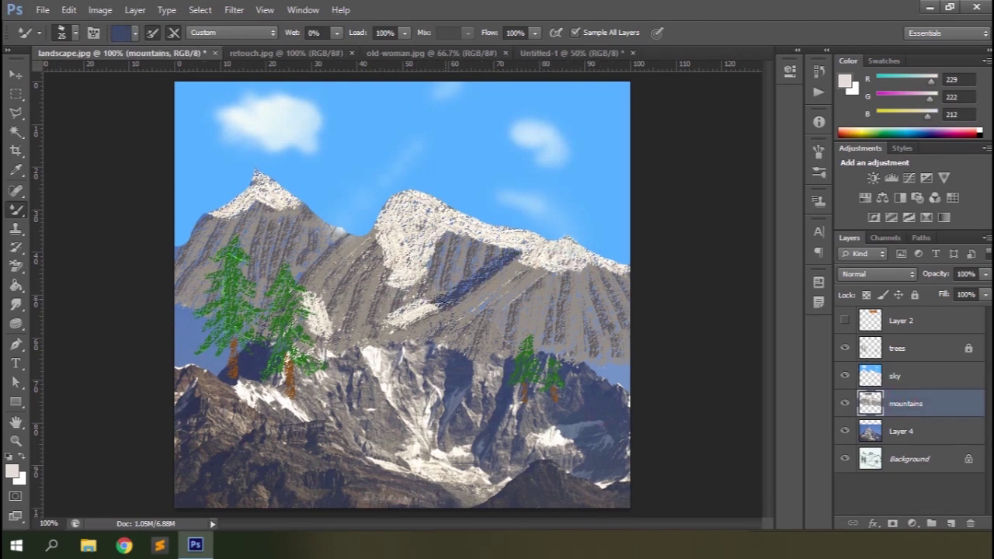
Hide the sky and Layer 4, paint dark blue shadows along the sketch's shading with the mountains layer at 43% opacity, and restore 100%.
left_click(845, 403)
left_click(845, 376)
left_click(845, 431)
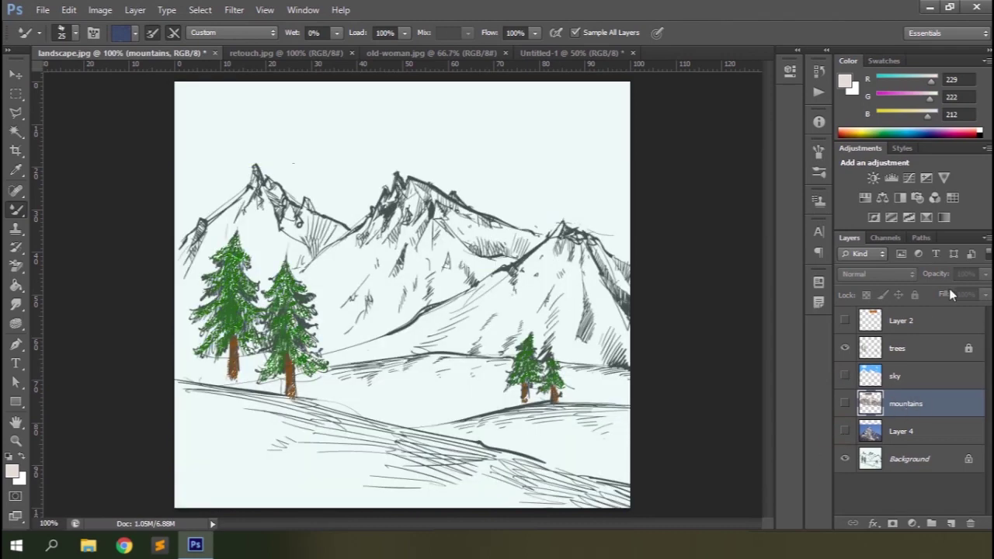
left_click(845, 403)
left_click_drag(945, 275, 901, 276)
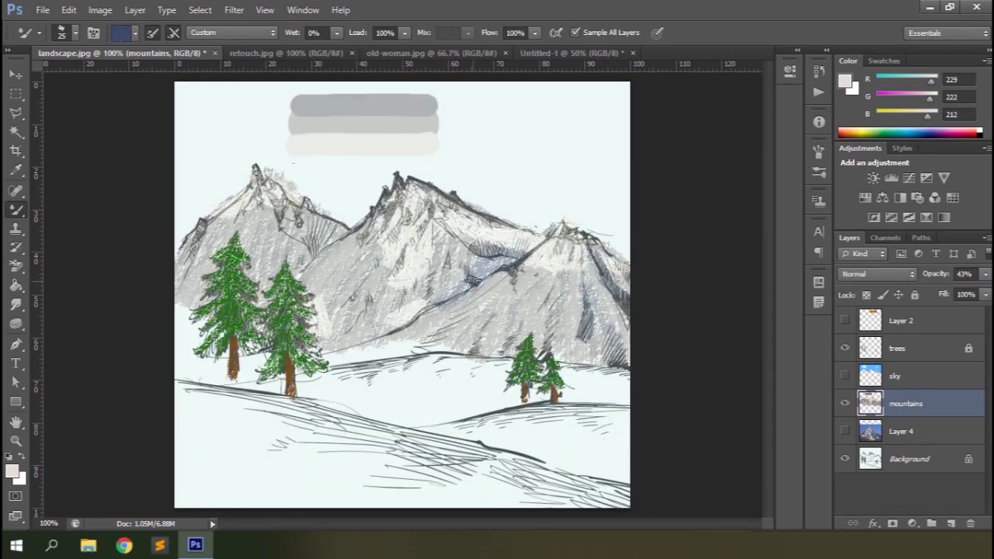
left_click_drag(472, 281, 398, 328)
left_click_drag(937, 275, 981, 275)
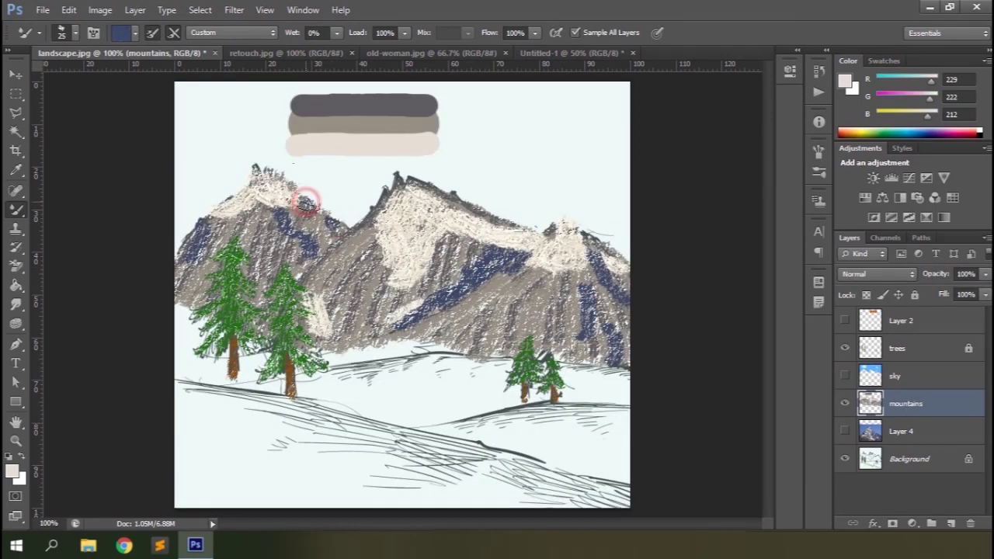
Show the sky layer and lock both the sky and mountains layers.
left_click(845, 376)
left_click(937, 378)
left_click(914, 295)
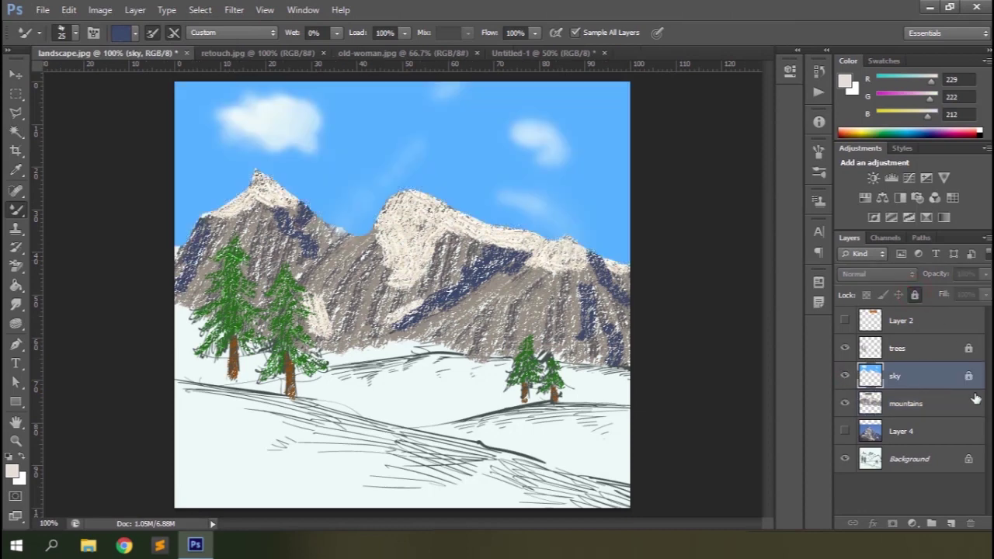
left_click(973, 398)
left_click(913, 296)
left_click(914, 296)
Delete the Layer 4 photo and add a new layer named grass above the mountains layer.
left_click_drag(901, 431, 970, 524)
left_click(950, 523)
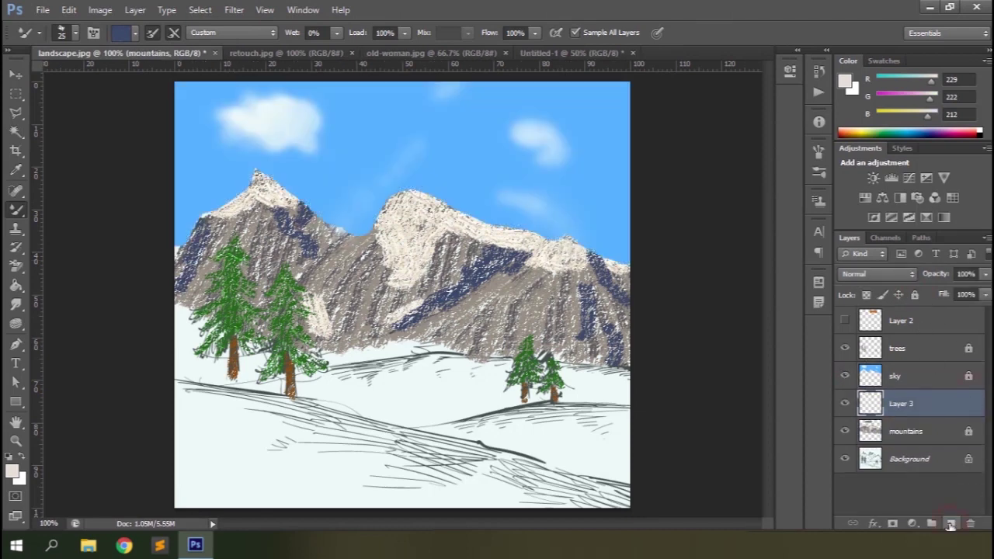
double_click(902, 404)
type("grass")
key("Return")
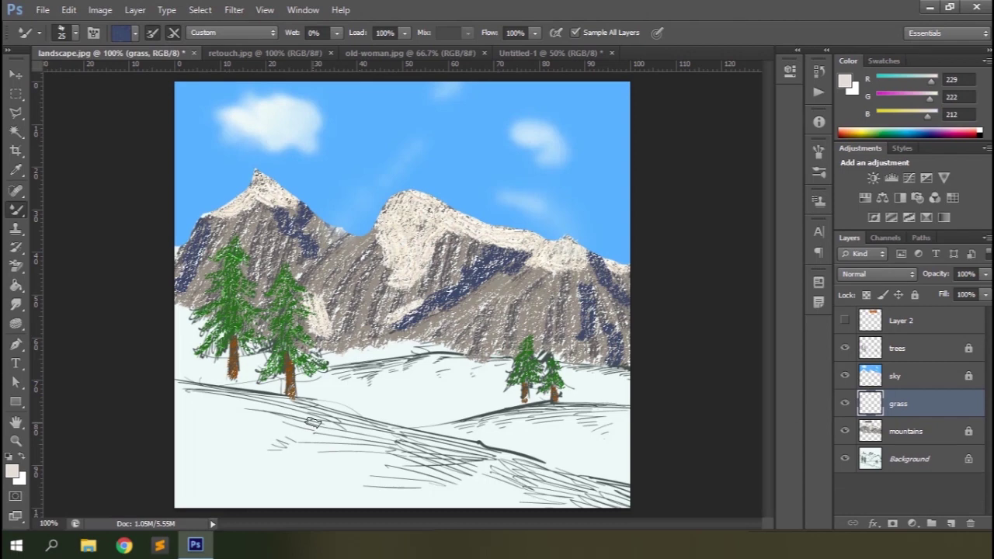
Leave only the trees and the empty grass layer visible and load the brush with green sampled from a tree's foliage.
left_click(845, 431)
left_click(845, 377)
left_click(845, 349)
left_click(845, 459)
left_click(845, 348)
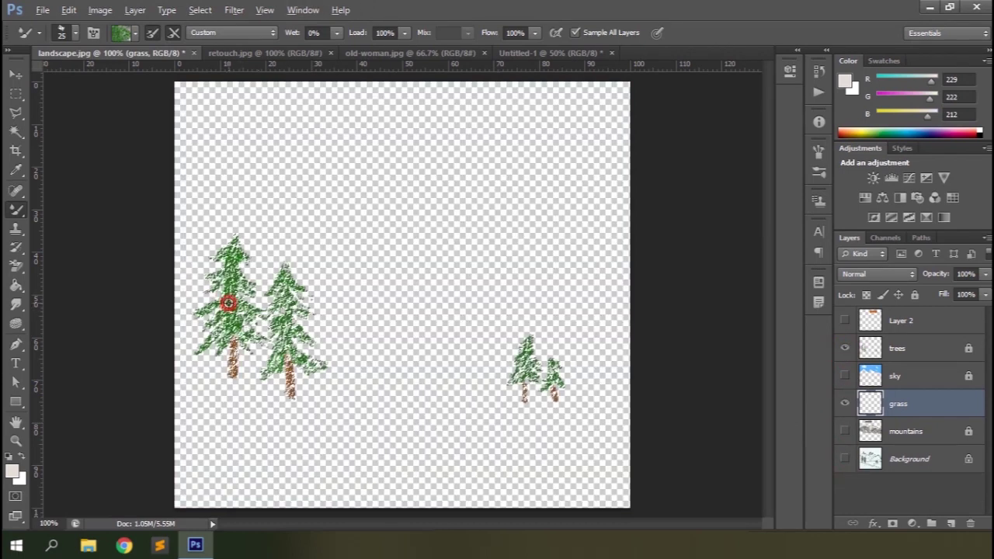
Show the sky, mountains and Background layers again and delete Layer 2.
left_click(845, 376)
left_click(845, 431)
left_click(844, 320)
left_click(845, 320)
left_click_drag(905, 325, 970, 523)
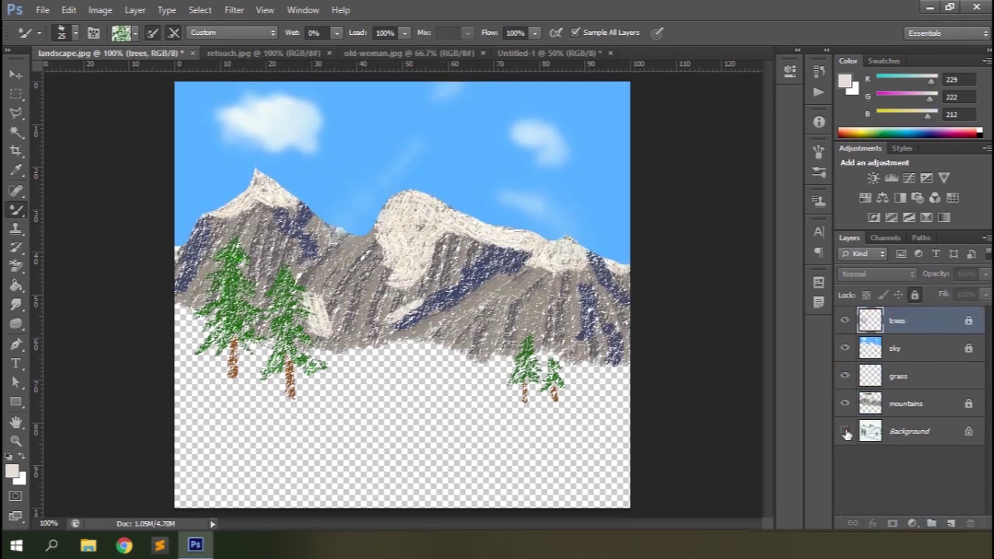
left_click(845, 431)
Paint the foreground hills green on the grass layer with a 50 px brush.
left_click(899, 374)
key("bracketright")
key("bracketright")
key("bracketright")
mouse_move(177, 381)
left_mouse_down()
mouse_move(194, 497)
mouse_move(264, 481)
mouse_move(288, 455)
mouse_move(365, 466)
mouse_move(326, 404)
mouse_move(248, 388)
mouse_move(519, 372)
mouse_move(311, 400)
mouse_move(435, 451)
mouse_move(629, 489)
mouse_move(454, 494)
mouse_move(548, 501)
mouse_move(404, 385)
mouse_move(472, 438)
mouse_move(619, 470)
mouse_move(392, 388)
mouse_move(466, 376)
mouse_move(528, 392)
mouse_move(625, 384)
mouse_move(458, 385)
mouse_move(233, 435)
left_mouse_up()
Try blending modes on the grass layer, including Lighten, Linear Dodge, Overlay and Hard Light, and settle on Linear Light.
left_click(895, 272)
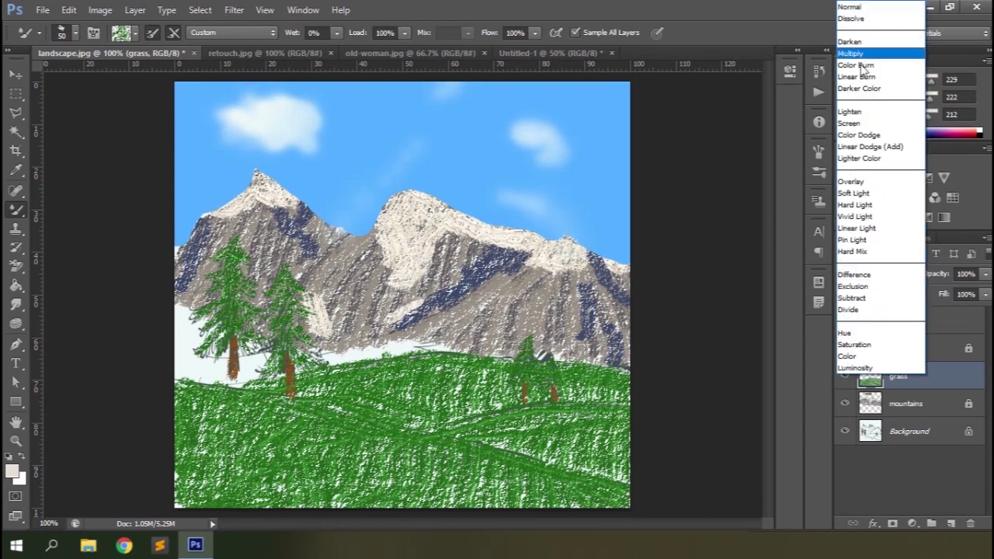
left_click(857, 113)
key("shift+plus")
key("shift+plus")
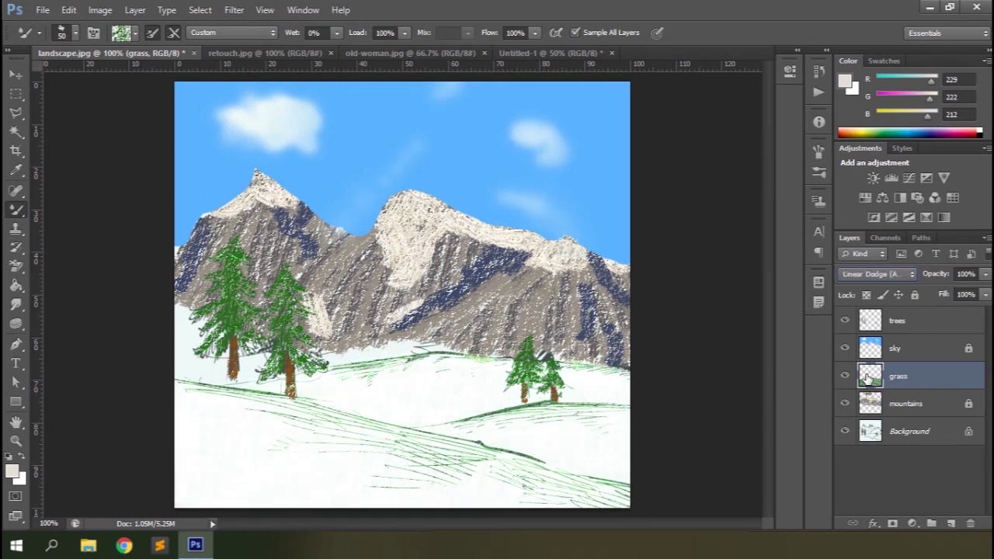
key("shift+minus")
key("shift+plus")
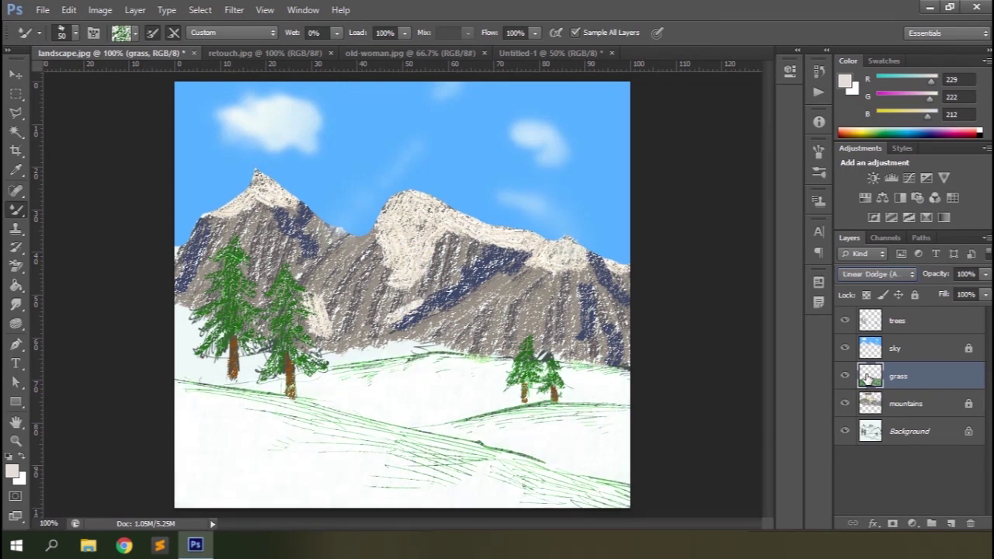
key("shift+plus")
key("shift+plus")
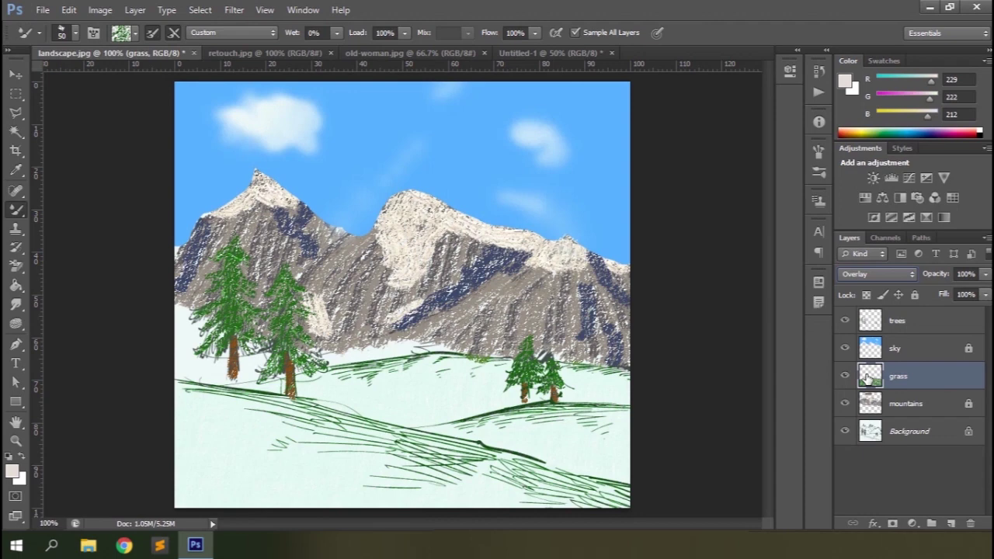
key("shift+plus")
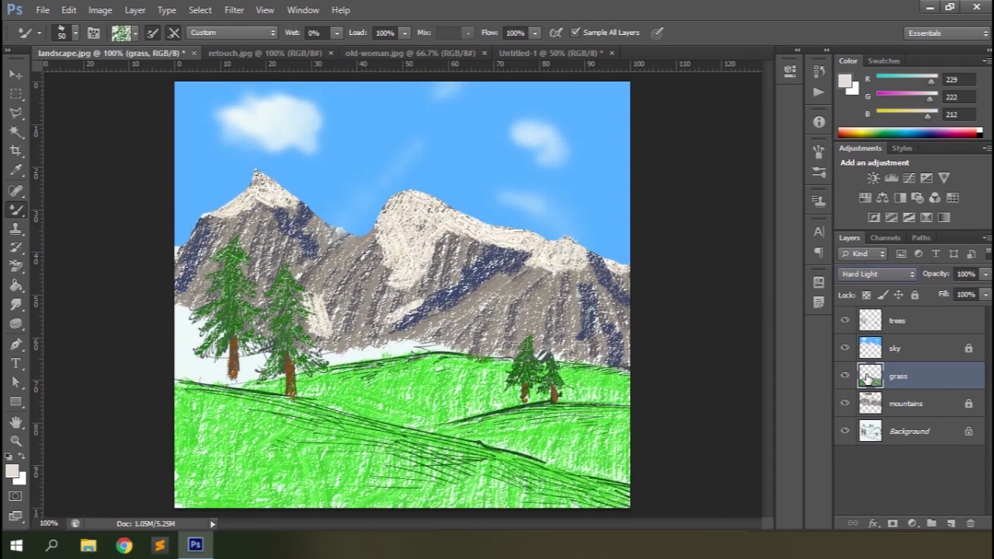
key("shift+plus")
key("shift+minus")
key("shift+plus")
key("shift+plus")
Close landscape.jpg and Untitled-1 without saving the changes.
key("ctrl+minus")
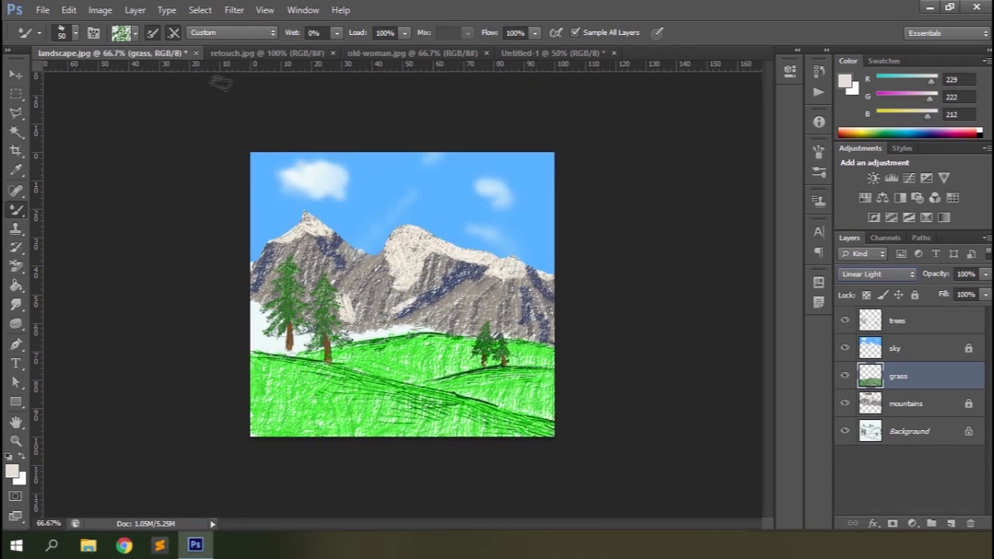
left_click(195, 53)
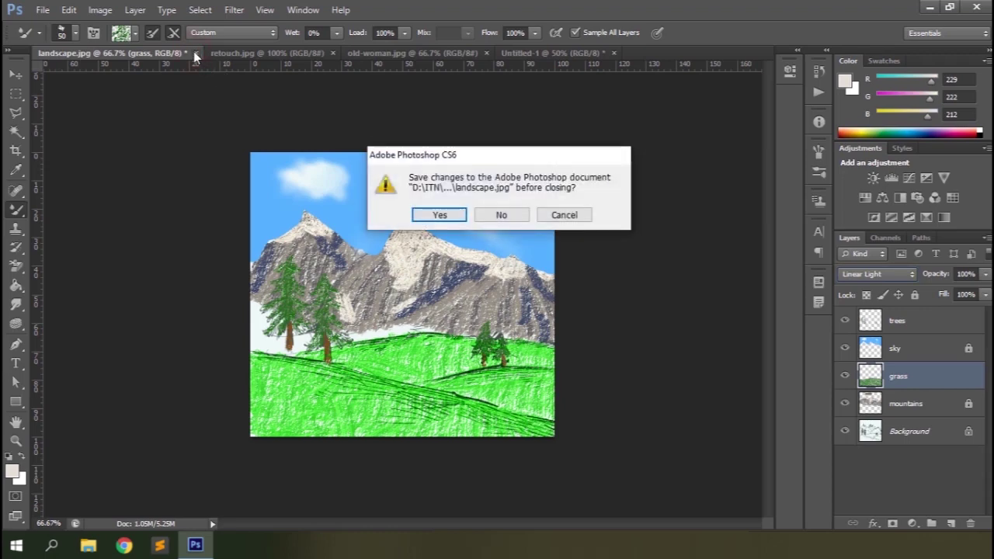
key("n")
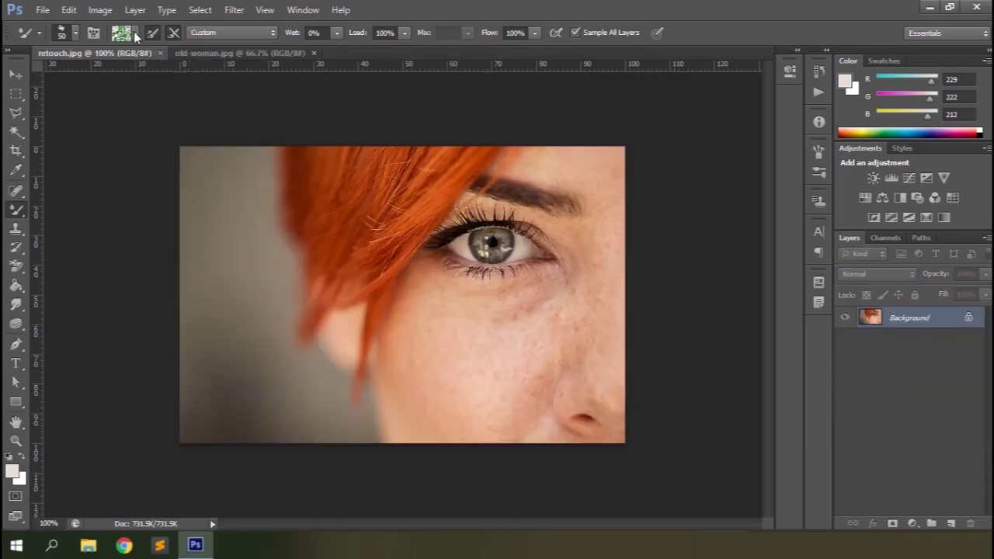
Add an empty layer to retouch.jpg and set the Mixer Brush to 30% Wet without reloading after each stroke.
left_click(154, 34)
left_click(952, 525)
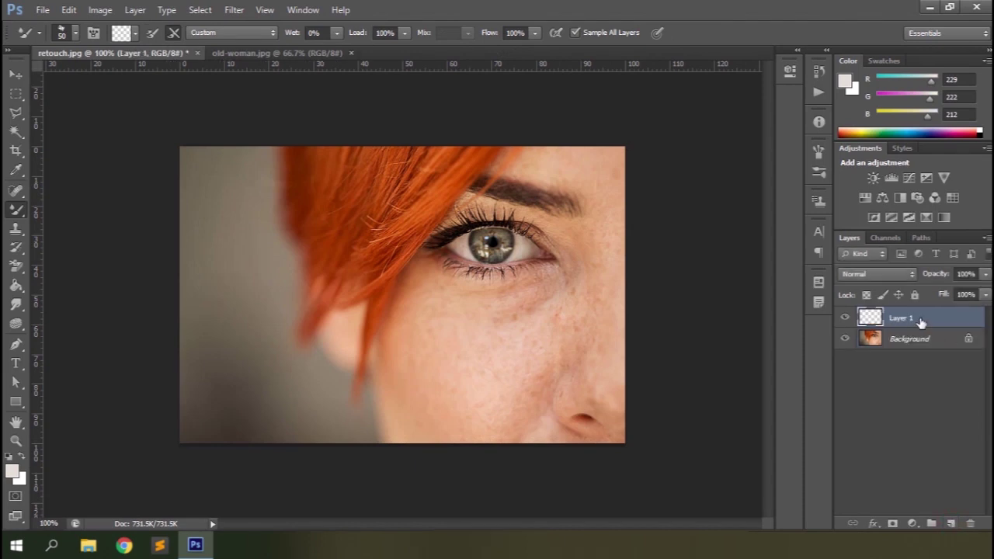
left_click(294, 38)
key("Return")
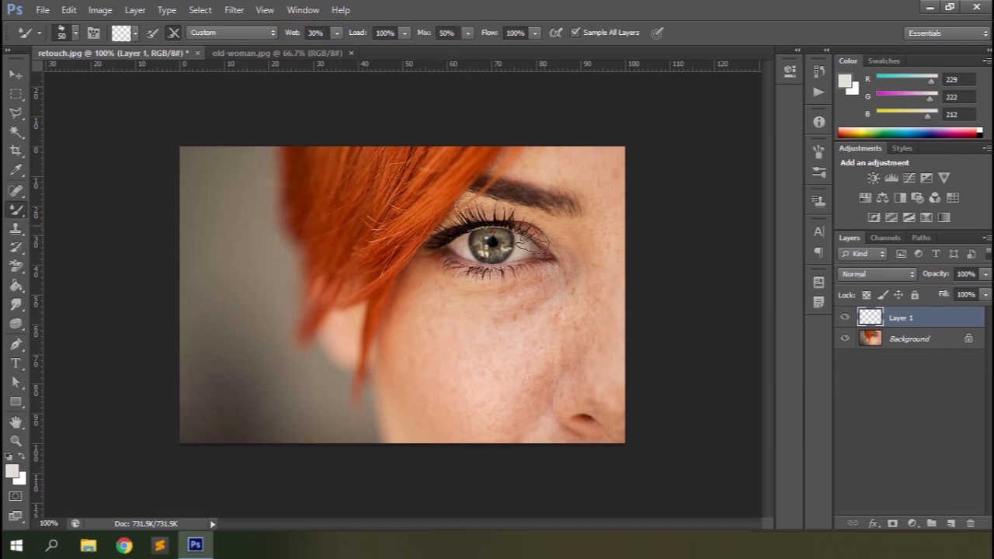
Choose the soft round brush with 0% hardness at 50 px.
left_click(75, 35)
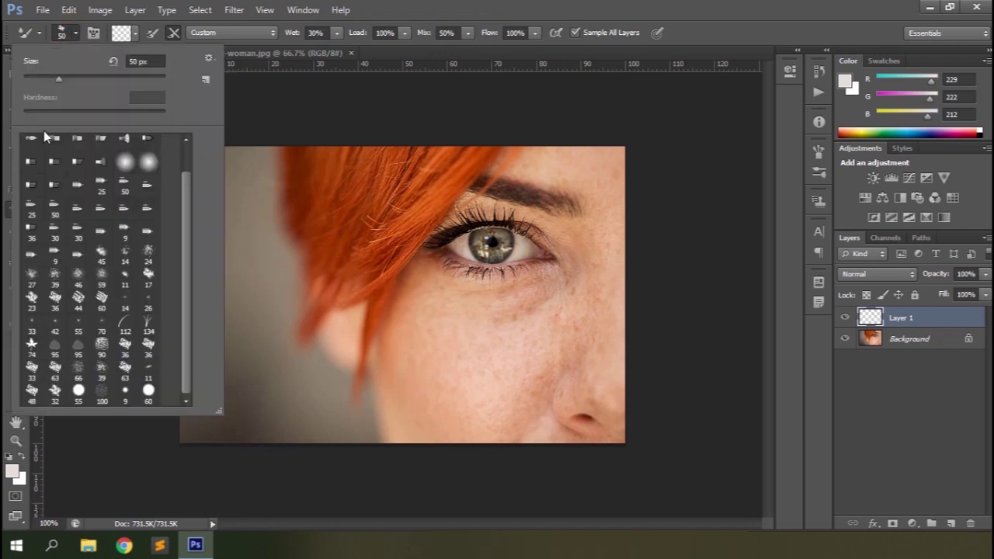
scroll(35, 142, "up", 1)
left_click(31, 147)
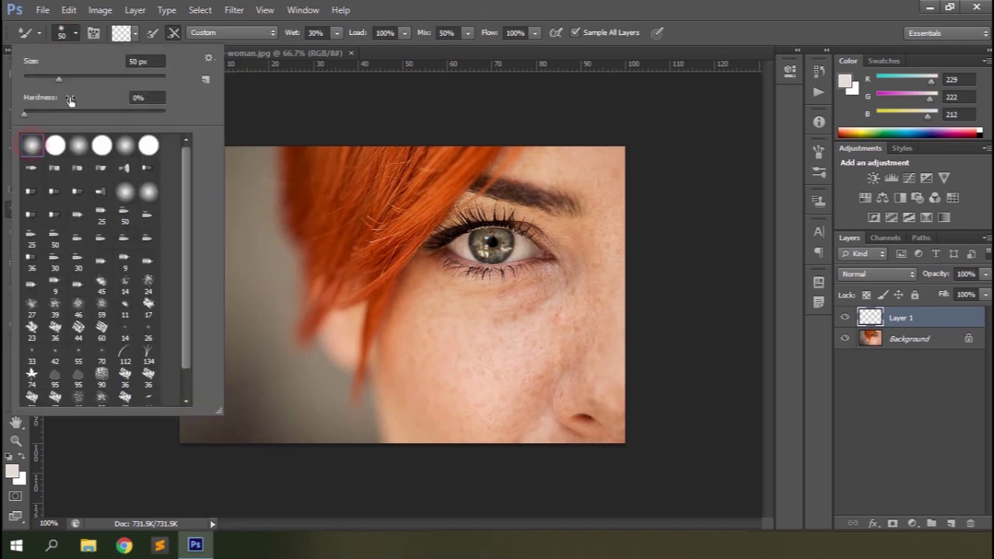
left_click(504, 5)
Smooth the skin on the cheek, temple and side of the nose with Mixer Brush strokes on Layer 1.
mouse_move(563, 309)
left_mouse_down()
mouse_move(576, 311)
mouse_move(570, 348)
mouse_move(539, 386)
mouse_move(549, 366)
mouse_move(538, 376)
left_mouse_up()
mouse_move(533, 333)
left_mouse_down()
mouse_move(557, 290)
mouse_move(607, 286)
left_mouse_up()
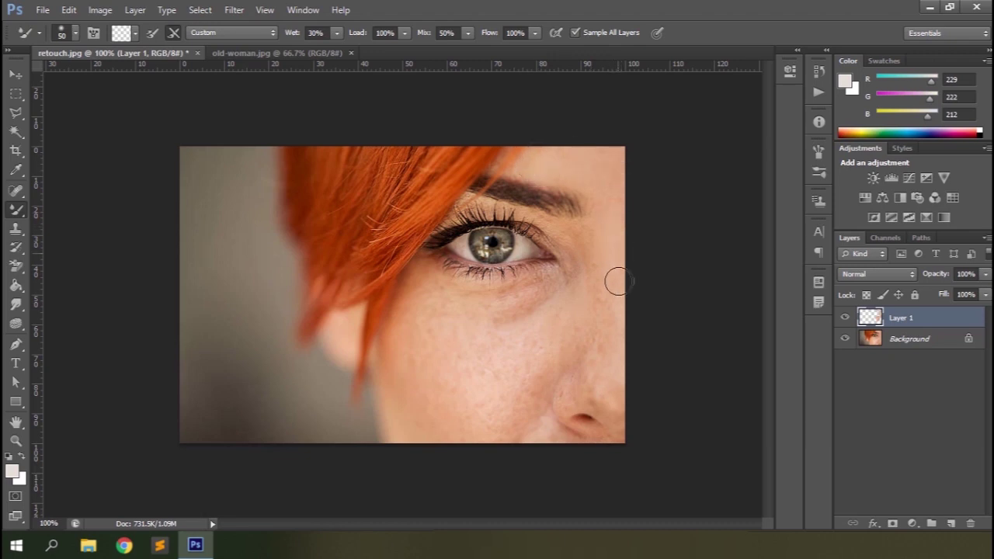
mouse_move(569, 349)
left_mouse_down()
mouse_move(523, 401)
mouse_move(526, 346)
left_mouse_up()
mouse_move(581, 385)
left_mouse_down()
mouse_move(569, 394)
mouse_move(594, 413)
left_mouse_up()
mouse_move(564, 446)
left_mouse_down()
mouse_move(544, 445)
mouse_move(488, 348)
mouse_move(453, 328)
mouse_move(428, 379)
left_mouse_up()
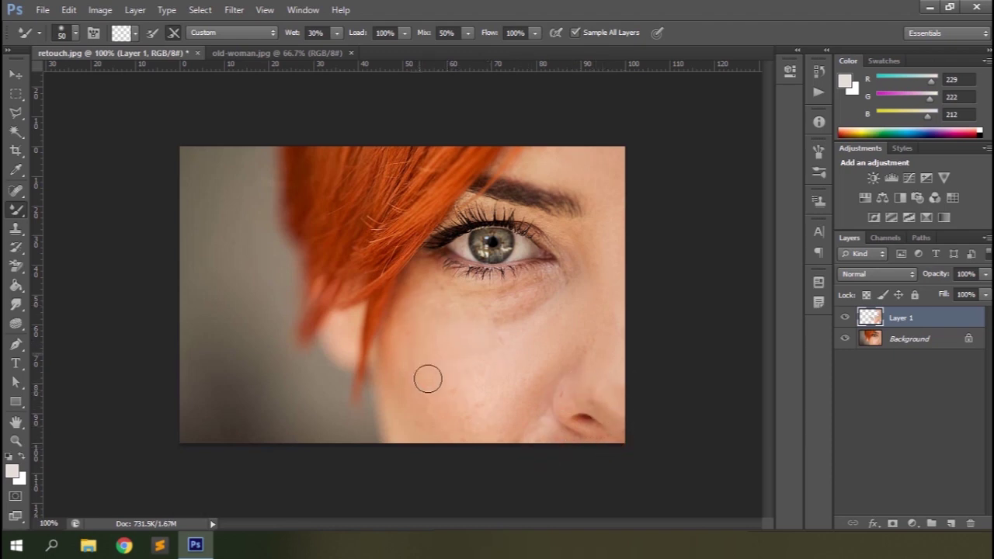
left_click_drag(437, 355, 434, 386)
left_click(527, 346)
Hide and show Layer 1 to compare the skin before and after retouching, then view it enlarged.
left_click(838, 317)
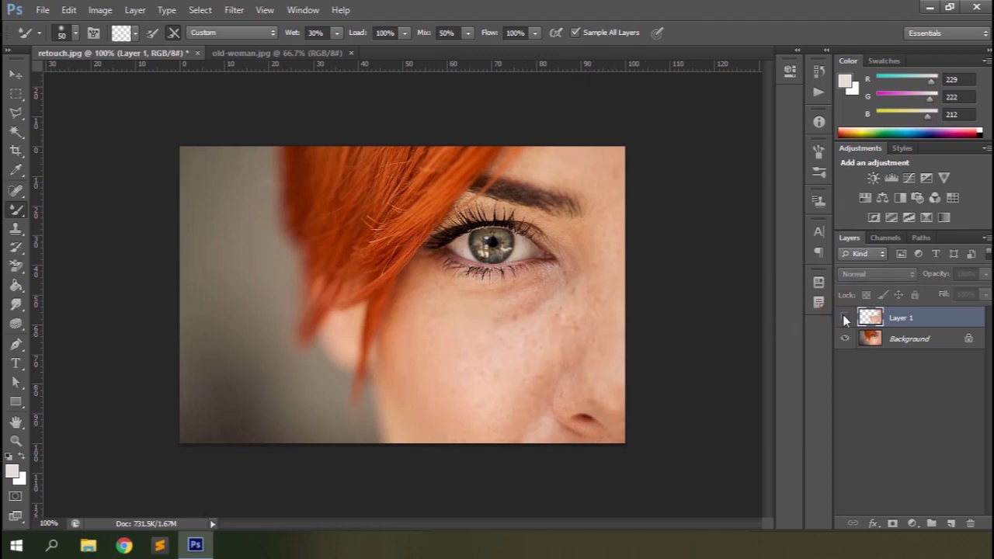
left_click(845, 318)
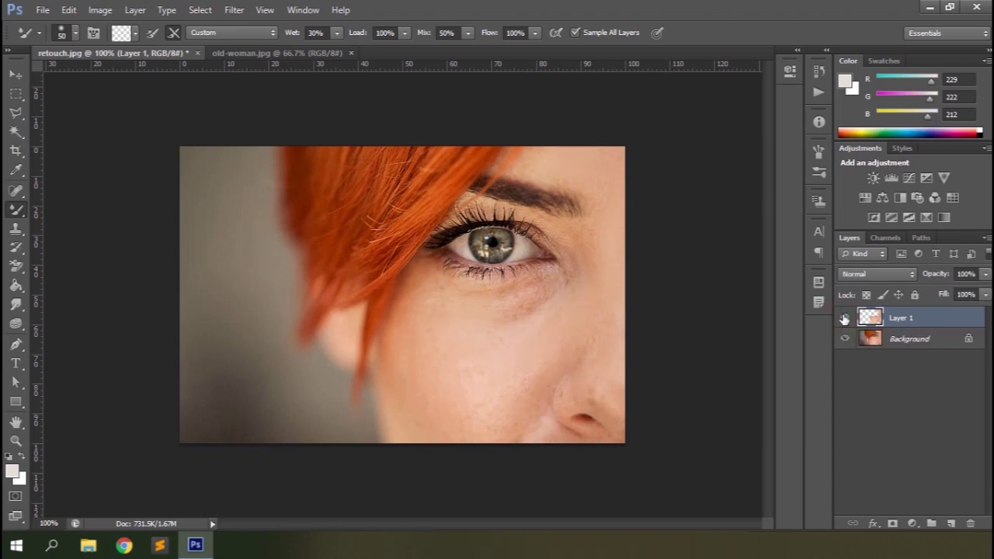
key("ctrl+plus")
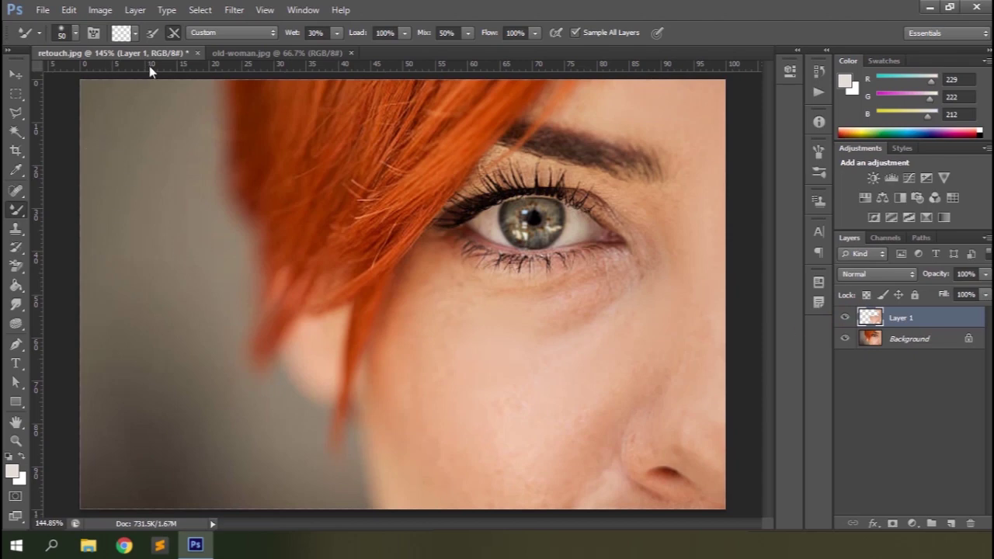
Close retouch.jpg without saving the changes.
left_click(198, 52)
key("n")
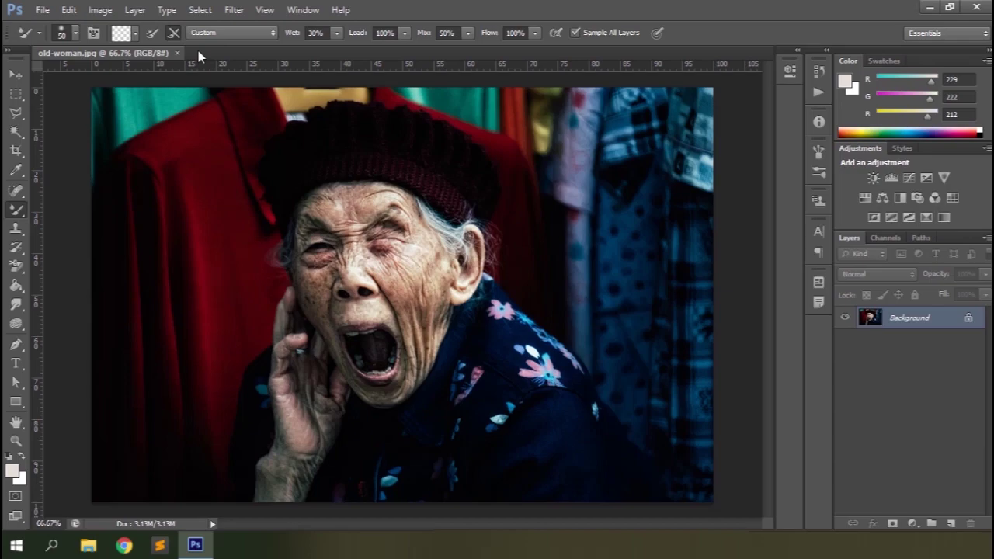
Set the Mixer Brush to 30 px with 5% Load for painting over the face in old-woman.jpg.
key("bracketright")
key("ctrl+plus")
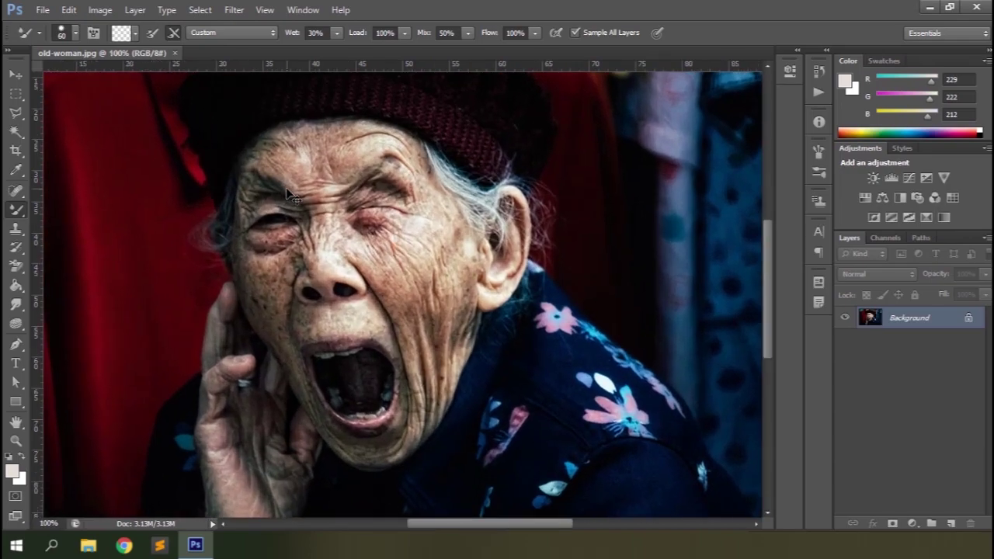
key("ctrl+plus")
key("ctrl+plus")
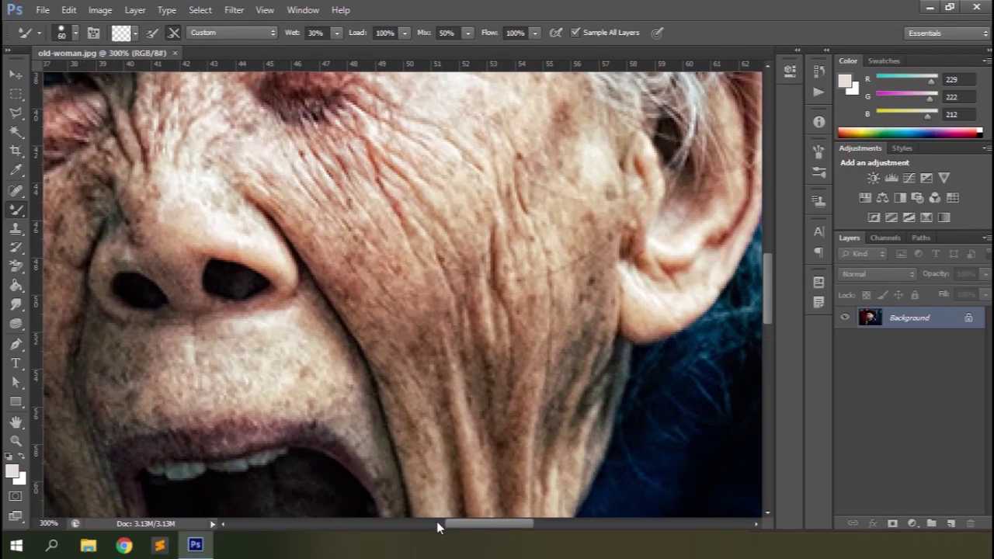
left_click_drag(462, 526, 433, 526)
left_click_drag(772, 279, 767, 218)
key("ctrl+plus")
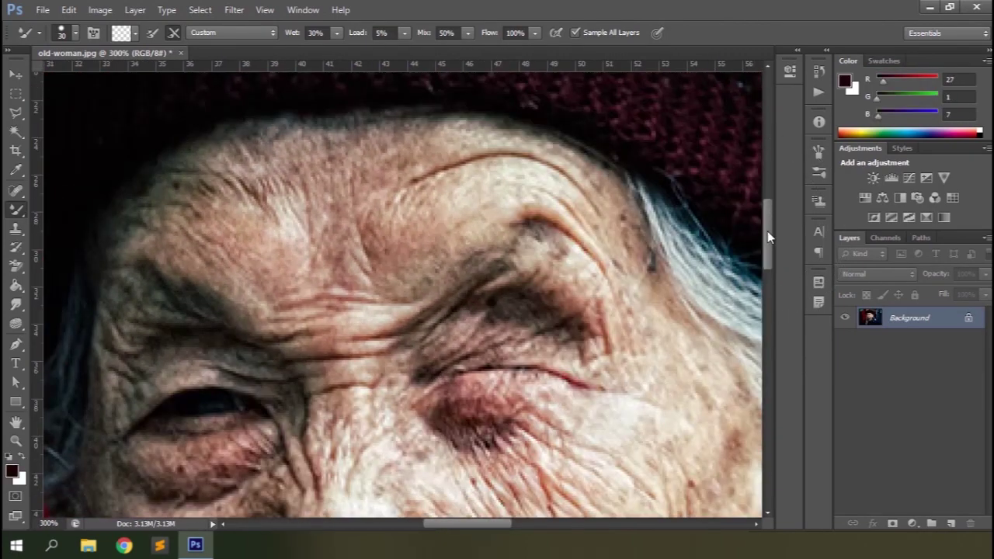
Duplicate the Background layer, hide the original and lower the copy's opacity.
key("ctrl+j")
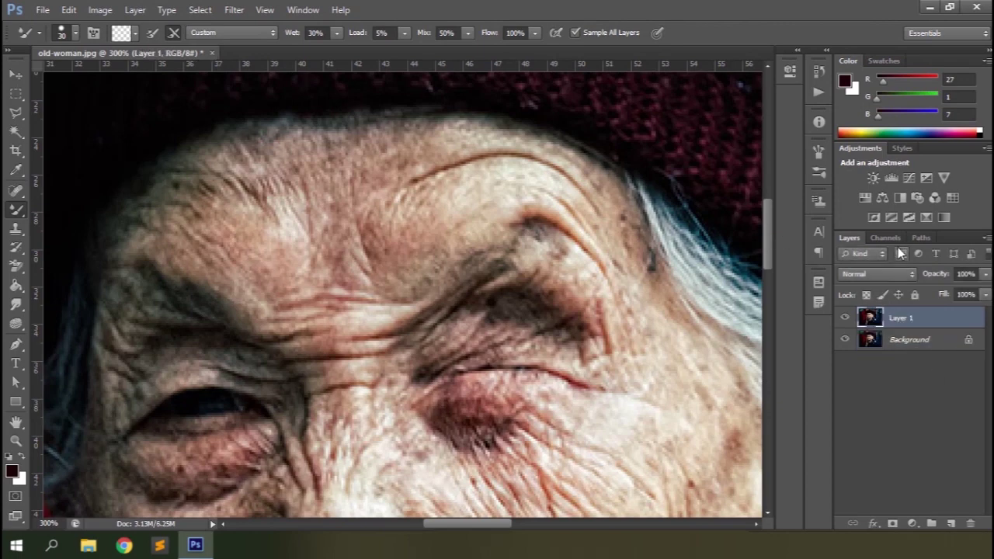
left_click(845, 341)
left_click_drag(940, 272, 928, 277)
Add an empty layer on top and reduce the hard round brush with 100% hardness to 8 px.
left_click(953, 522)
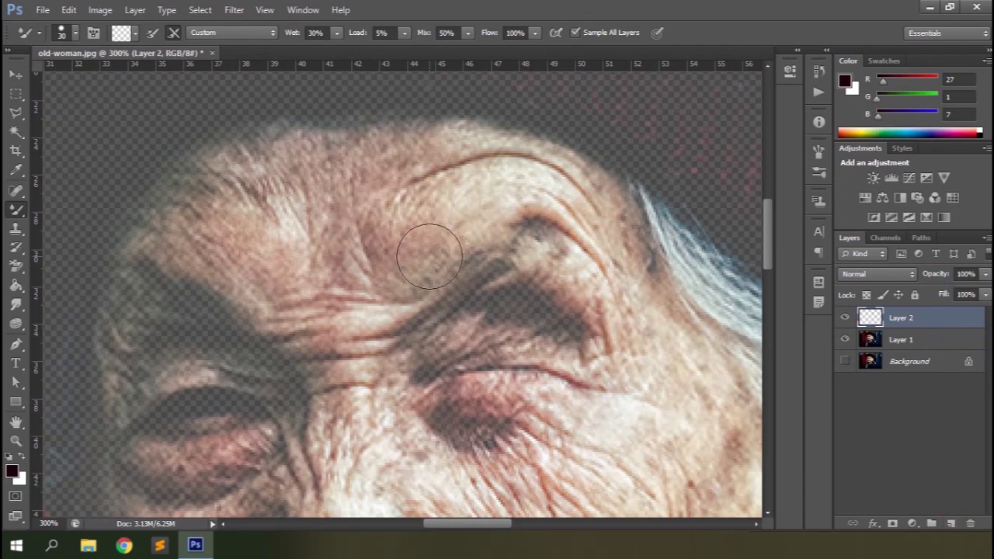
key("bracketleft")
key("bracketleft")
key("bracketleft")
key("bracketleft")
left_click(76, 34)
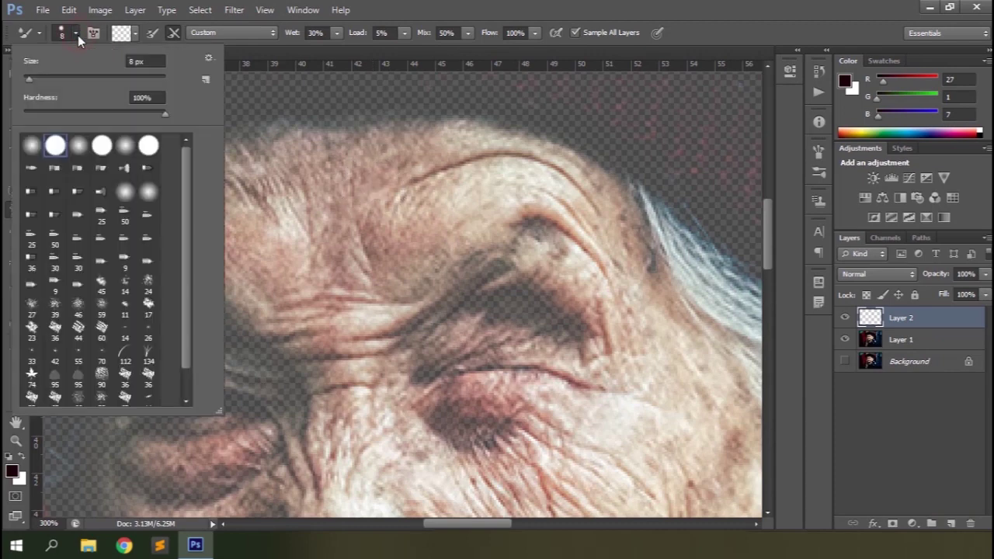
left_click(446, 6)
Paint over the forehead, brow and closed eye on the ear side of the face, following the wrinkles.
left_click_drag(362, 139, 417, 134)
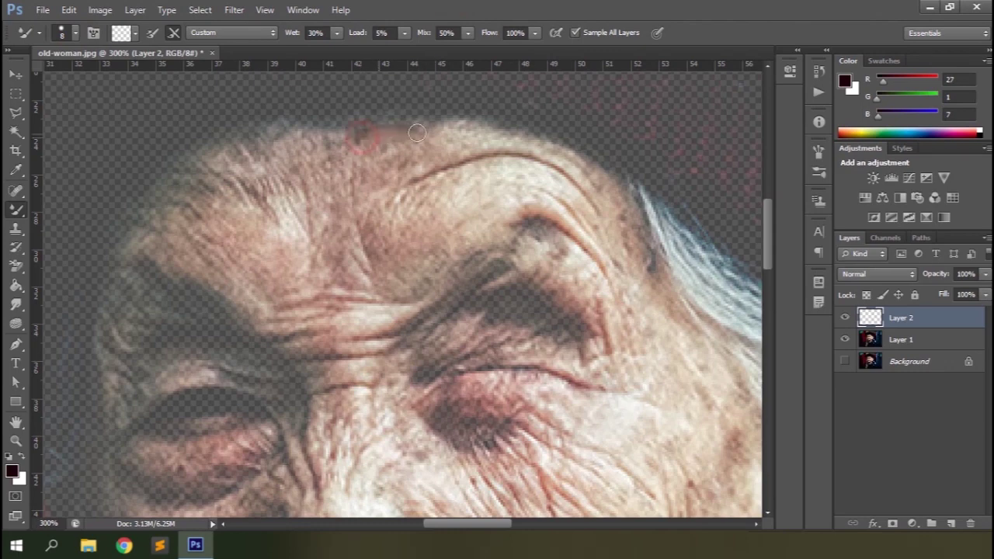
mouse_move(357, 146)
left_mouse_down()
mouse_move(411, 149)
mouse_move(394, 178)
mouse_move(439, 138)
mouse_move(439, 164)
mouse_move(561, 169)
mouse_move(463, 143)
left_mouse_up()
left_click_drag(363, 185, 388, 173)
left_click_drag(593, 177, 645, 259)
left_click_drag(364, 204, 392, 194)
mouse_move(365, 230)
left_mouse_down()
mouse_move(396, 203)
mouse_move(528, 170)
mouse_move(387, 285)
mouse_move(451, 252)
mouse_move(459, 202)
mouse_move(462, 235)
mouse_move(583, 224)
mouse_move(544, 211)
mouse_move(502, 226)
mouse_move(524, 245)
mouse_move(546, 226)
mouse_move(566, 272)
mouse_move(530, 267)
mouse_move(598, 315)
mouse_move(648, 253)
mouse_move(606, 349)
mouse_move(423, 310)
mouse_move(476, 259)
mouse_move(420, 346)
mouse_move(536, 295)
mouse_move(521, 313)
mouse_move(587, 331)
mouse_move(425, 375)
mouse_move(548, 342)
mouse_move(485, 369)
mouse_move(588, 359)
mouse_move(446, 388)
mouse_move(435, 400)
mouse_move(504, 408)
mouse_move(478, 435)
mouse_move(556, 423)
mouse_move(544, 392)
left_mouse_up()
mouse_move(632, 327)
left_mouse_down()
mouse_move(652, 364)
mouse_move(613, 396)
mouse_move(626, 425)
left_mouse_up()
Paint over the cheek between the closed eye and the ear with strokes along the skin folds.
scroll(659, 303, "down", 3)
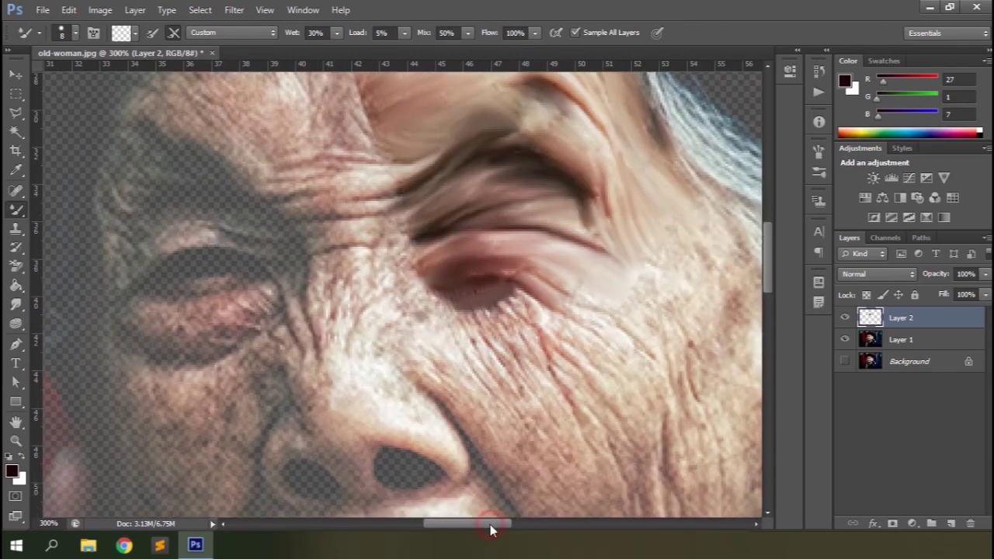
left_click_drag(490, 525, 500, 524)
mouse_move(612, 209)
left_mouse_down()
mouse_move(640, 277)
mouse_move(582, 230)
mouse_move(634, 296)
mouse_move(559, 268)
mouse_move(606, 337)
mouse_move(476, 291)
mouse_move(545, 337)
mouse_move(498, 316)
mouse_move(455, 321)
mouse_move(417, 360)
left_mouse_up()
scroll(417, 359, "down", 2)
left_click_drag(466, 264, 505, 303)
mouse_move(652, 203)
left_mouse_down()
mouse_move(675, 233)
mouse_move(555, 322)
mouse_move(513, 381)
left_mouse_up()
mouse_move(691, 318)
left_mouse_down()
mouse_move(632, 278)
mouse_move(653, 361)
left_mouse_up()
left_click_drag(652, 361, 454, 311)
left_click_drag(505, 260, 454, 381)
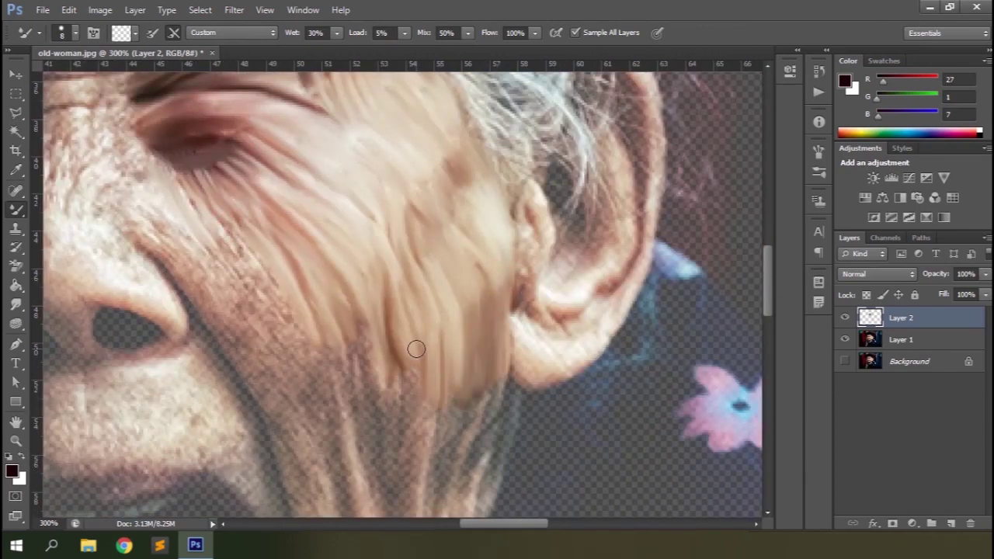
Continue painting the wrinkled cheek below the ear down to the jaw.
left_click_drag(417, 349, 411, 222)
left_click_drag(389, 232, 350, 319)
left_click_drag(509, 257, 466, 373)
scroll(459, 275, "down", 1)
left_click_drag(373, 276, 404, 391)
left_click_drag(466, 299, 408, 388)
scroll(436, 246, "down", 3)
left_click_drag(423, 268, 379, 404)
left_click_drag(420, 368, 364, 414)
Paint over the fold running from the nose past the mouth and the skin down to the jaw.
scroll(172, 186, "up", 6)
mouse_move(222, 217)
left_mouse_down()
mouse_move(317, 359)
mouse_move(324, 455)
left_mouse_up()
scroll(325, 454, "down", 5)
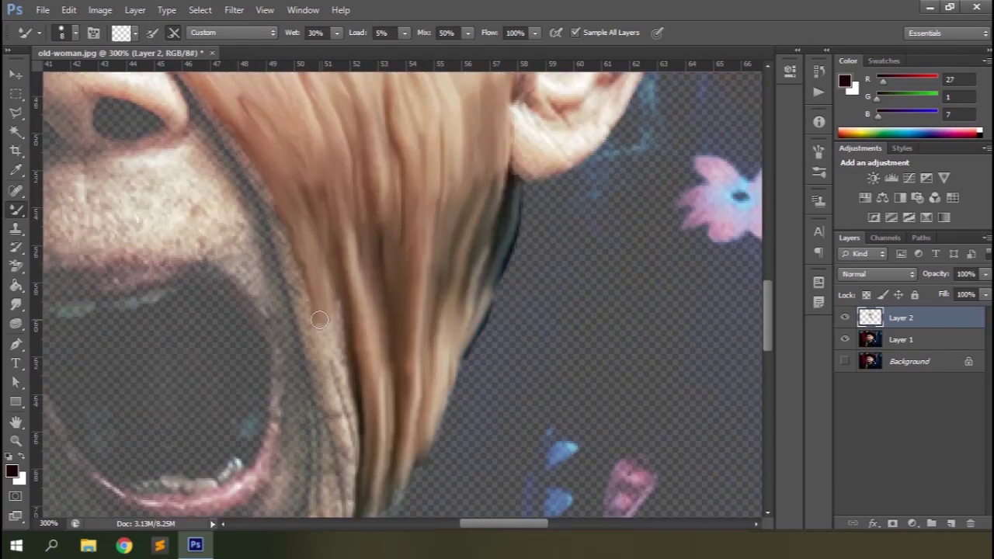
scroll(182, 144, "up", 3)
left_click_drag(182, 145, 268, 296)
scroll(310, 253, "down", 3)
left_click_drag(299, 252, 330, 415)
scroll(322, 373, "down", 2)
left_click_drag(317, 333, 338, 412)
left_click_drag(389, 349, 348, 407)
mouse_move(305, 317)
left_mouse_down()
mouse_move(298, 357)
mouse_move(249, 411)
left_mouse_up()
scroll(298, 357, "down", 1)
Paint over the ear's lobe and inner folds with short Mixer Brush strokes.
scroll(303, 390, "up", 6)
mouse_move(528, 214)
left_mouse_down()
mouse_move(519, 284)
mouse_move(591, 368)
mouse_move(619, 342)
mouse_move(645, 245)
mouse_move(616, 290)
mouse_move(651, 162)
mouse_move(578, 151)
left_mouse_up()
scroll(616, 290, "up", 1)
scroll(579, 151, "up", 1)
left_click_drag(573, 237, 594, 322)
left_click_drag(578, 210, 617, 244)
left_click_drag(563, 252, 518, 244)
left_click_drag(547, 287, 560, 350)
left_click_drag(525, 295, 486, 233)
Paint over the grey hair at the temple and the outer rim of the ear.
scroll(530, 282, "up", 2)
left_click_drag(369, 132, 598, 188)
left_click_drag(633, 241, 710, 307)
left_click_drag(682, 396, 703, 452)
left_click_drag(677, 299, 690, 340)
Paint over the unpainted half of the forehead with strokes following its creases.
scroll(690, 340, "down", 1)
scroll(383, 145, "up", 5)
scroll(394, 262, "left", 10)
scroll(395, 262, "down", 1)
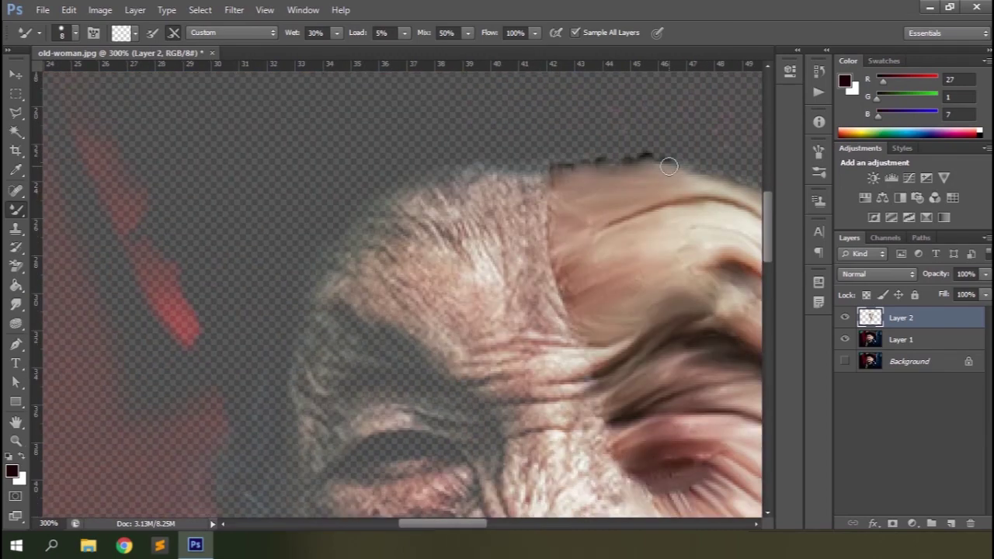
scroll(601, 168, "up", 1)
left_click_drag(536, 326, 512, 194)
left_click_drag(504, 238, 470, 204)
left_click_drag(482, 284, 400, 226)
left_click_drag(504, 337, 571, 365)
left_click_drag(489, 349, 385, 275)
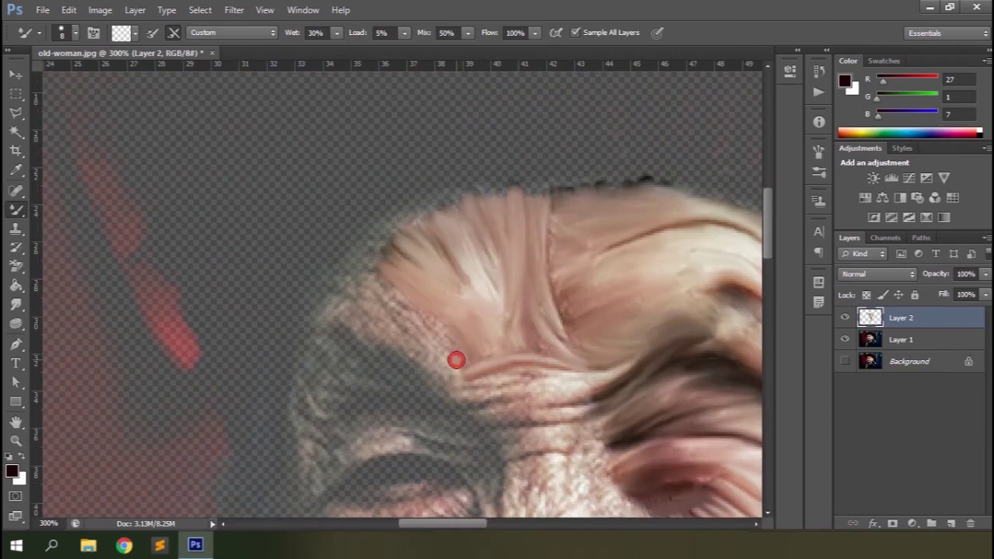
left_click_drag(455, 361, 373, 295)
left_click_drag(431, 365, 349, 287)
Blend the middle of the forehead and paint over the horizontal wrinkles between the brows.
scroll(349, 286, "down", 1)
left_click_drag(567, 260, 567, 194)
left_click_drag(466, 353, 606, 346)
left_click_drag(474, 373, 533, 379)
scroll(533, 378, "down", 3)
Paint over the dark brow and upper lid of the half-open eye.
left_click_drag(458, 310, 324, 224)
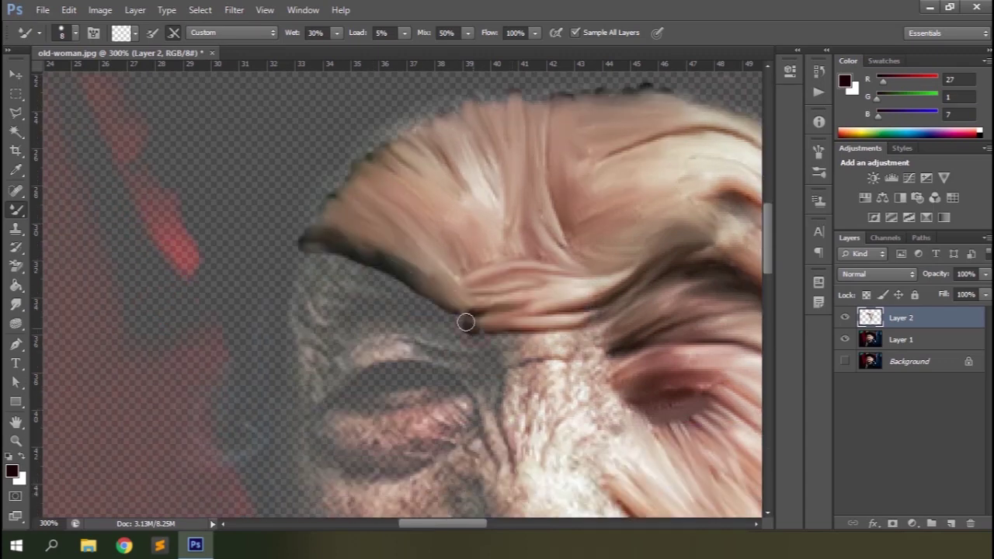
left_click_drag(472, 338, 311, 257)
left_click_drag(438, 330, 350, 304)
left_click_drag(315, 384, 302, 318)
mouse_move(341, 311)
left_mouse_down()
mouse_move(421, 340)
mouse_move(457, 377)
mouse_move(582, 342)
left_mouse_up()
Paint over the bridge, side and tip of the nose.
scroll(582, 342, "down", 5)
mouse_move(590, 232)
left_mouse_down()
mouse_move(536, 311)
mouse_move(581, 294)
left_mouse_up()
mouse_move(581, 293)
left_mouse_down()
mouse_move(617, 388)
mouse_move(557, 410)
mouse_move(648, 443)
left_mouse_up()
left_click_drag(647, 442, 592, 477)
scroll(635, 381, "down", 6)
mouse_move(543, 309)
left_mouse_down()
mouse_move(517, 268)
mouse_move(459, 277)
mouse_move(473, 195)
mouse_move(412, 202)
mouse_move(347, 177)
left_mouse_up()
Paint over the skin beneath the half-open eye and along the outer edge of the face.
scroll(473, 195, "up", 2)
left_click_drag(455, 226, 397, 253)
left_click_drag(447, 284, 424, 315)
scroll(424, 315, "up", 3)
mouse_move(350, 311)
left_mouse_down()
mouse_move(376, 243)
mouse_move(435, 210)
left_mouse_up()
left_click_drag(310, 295, 360, 379)
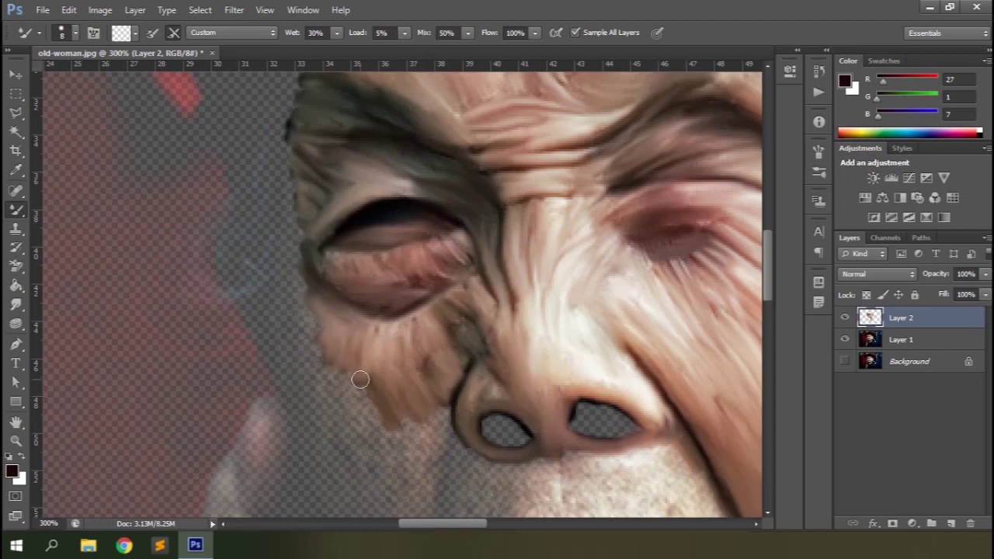
Extend the painted cheek beneath the half-open eye and fill in both nostrils.
scroll(360, 380, "down", 3)
left_click_drag(311, 256, 361, 306)
scroll(419, 365, "down", 3)
left_click_drag(584, 274, 604, 290)
left_click_drag(491, 286, 521, 305)
scroll(497, 299, "down", 2)
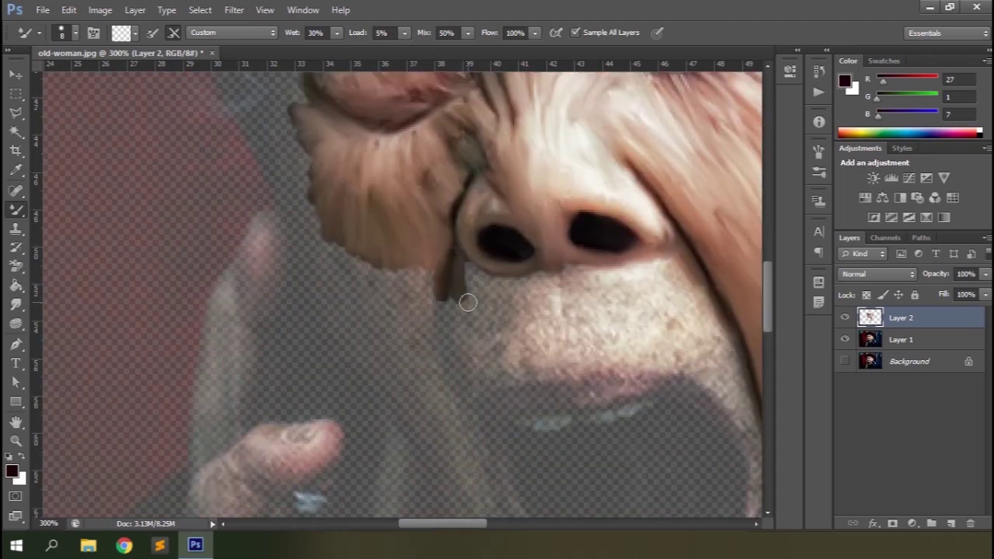
Paint down the lower cheek and the fold beside the nose on the hand side of the face.
left_click_drag(435, 268, 423, 338)
scroll(435, 311, "down", 3)
left_click_drag(464, 171, 466, 307)
scroll(301, 194, "up", 4)
Paint over the skin between nose and mouth and the upper lip, and show the Background layer again.
left_click_drag(491, 343, 490, 415)
mouse_move(536, 351)
left_mouse_down()
mouse_move(521, 363)
mouse_move(509, 435)
left_mouse_up()
scroll(506, 410, "right", 3)
left_click_drag(419, 341, 412, 411)
left_click_drag(466, 342, 454, 408)
left_click_drag(505, 346, 501, 404)
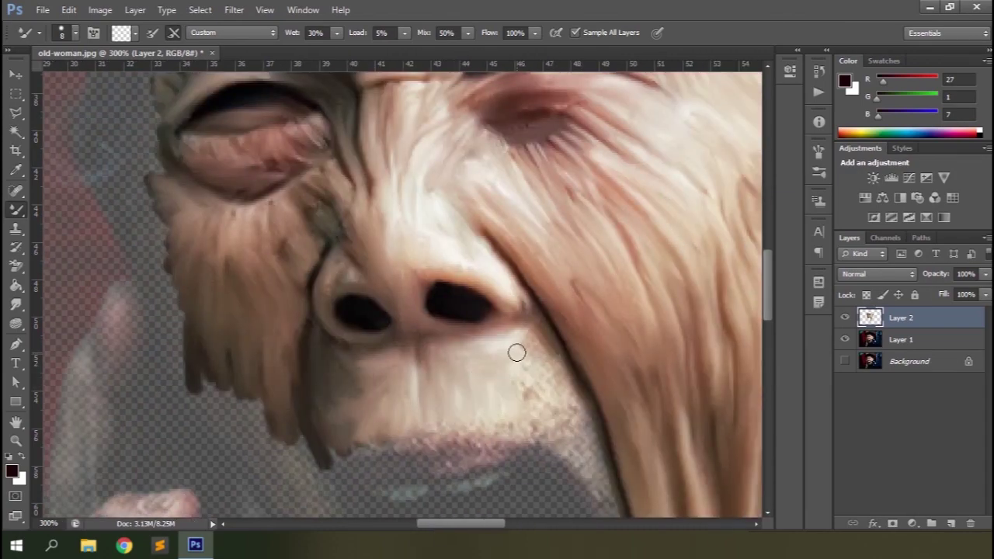
scroll(517, 354, "down", 3)
left_click_drag(535, 326, 355, 350)
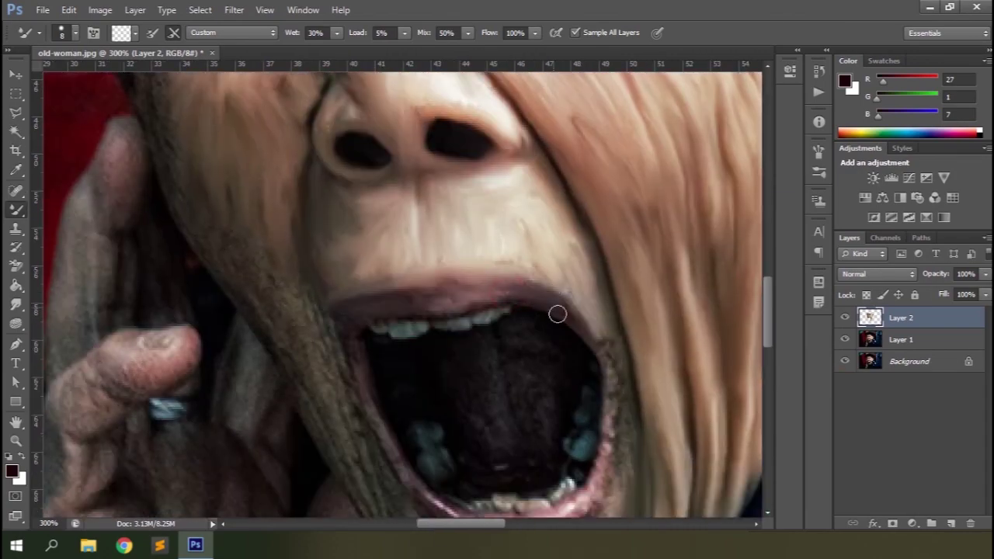
Smooth the lower lip, the jaw edge beside the hand and the chin with the 8 px brush.
scroll(556, 313, "down", 2)
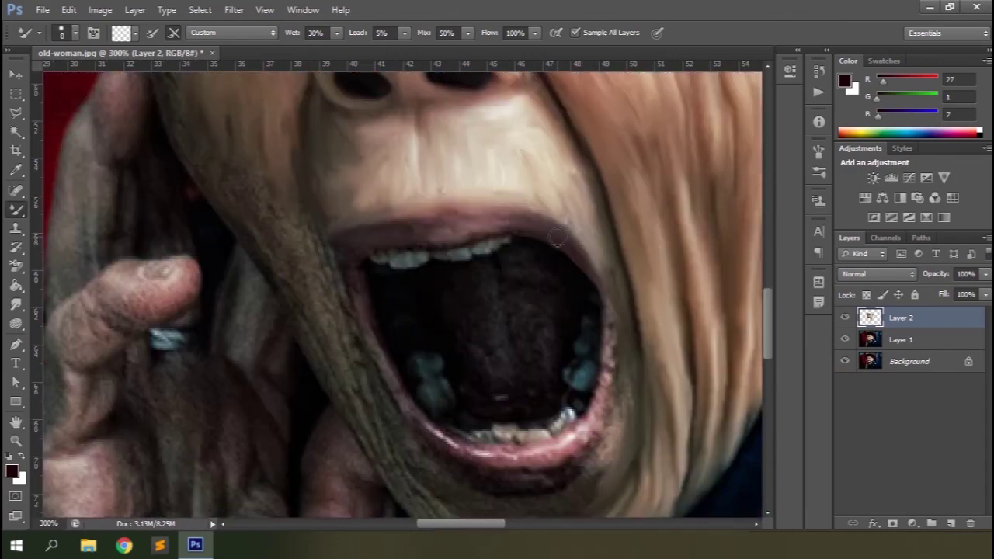
scroll(557, 236, "down", 1)
scroll(147, 301, "down", 10)
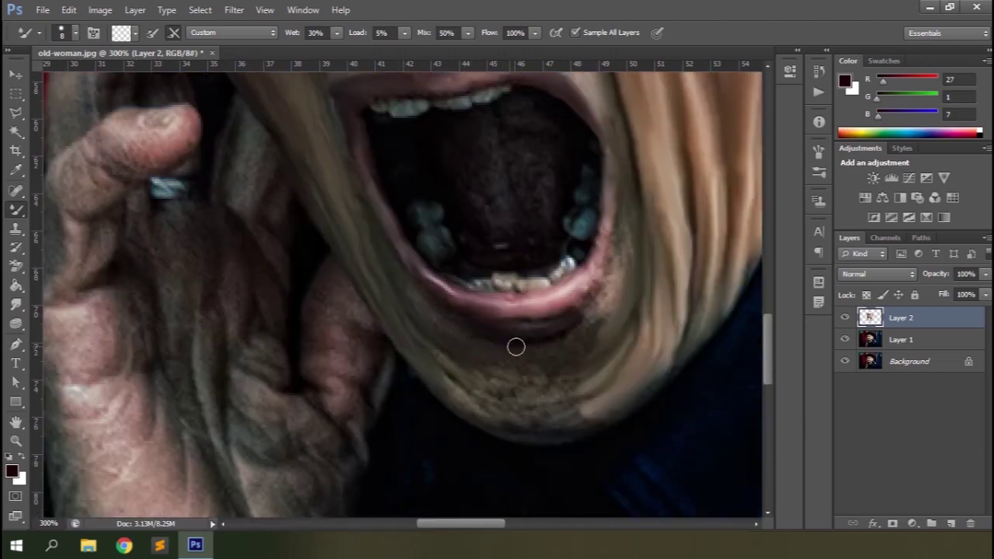
scroll(599, 358, "up", 1)
scroll(187, 211, "up", 10)
Paint over the dark inside of the mouth with a 4 px brush.
scroll(420, 259, "down", 8)
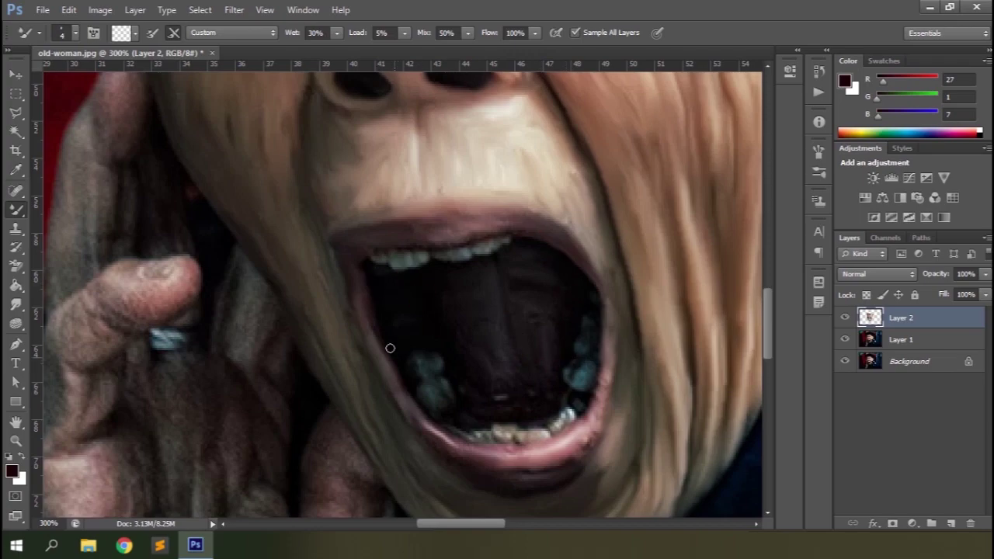
scroll(636, 434, "down", 3)
scroll(298, 215, "up", 10)
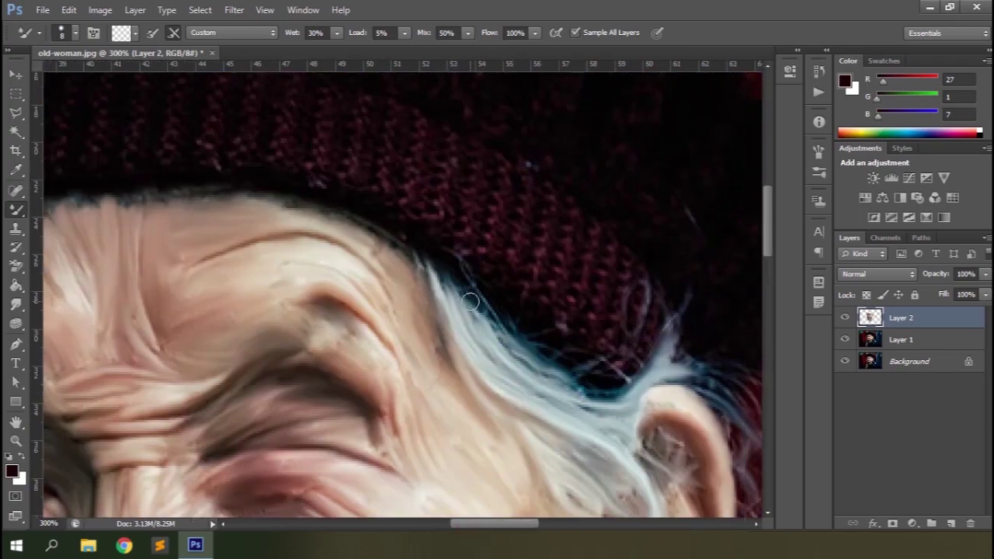
Smooth the skin of the raised fingers and the thumb beside the face with the 10 px and 9 px brushes.
left_click_drag(237, 210, 229, 146)
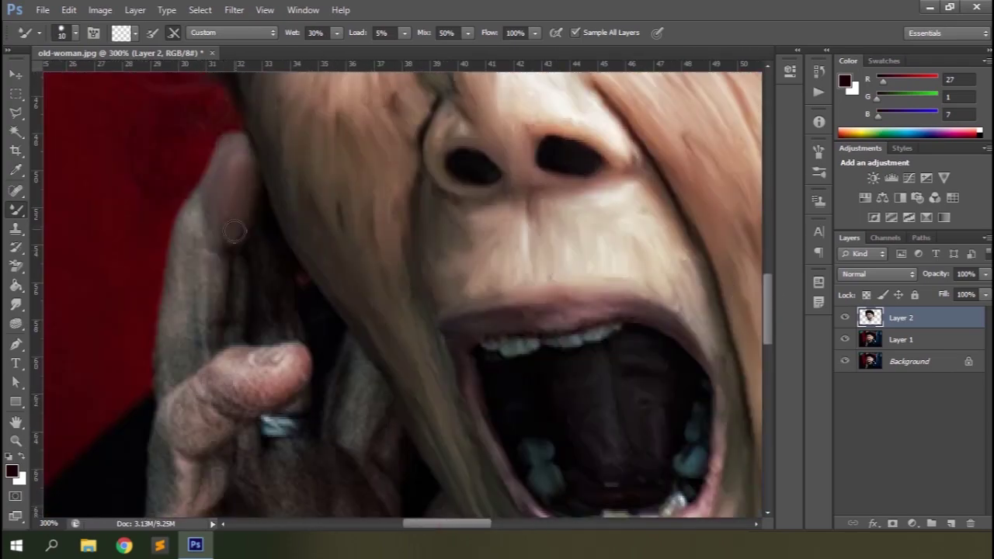
scroll(167, 376, "down", 3)
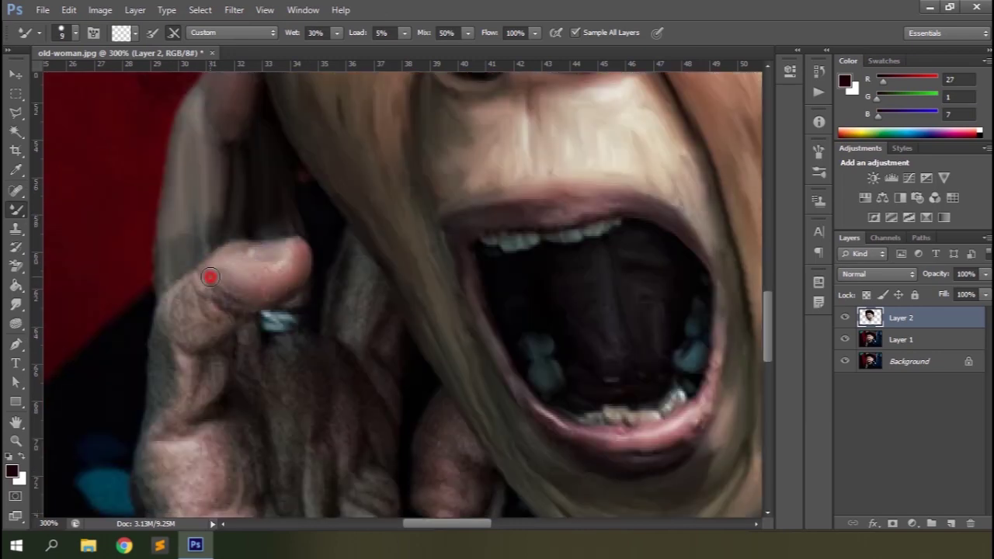
scroll(188, 427, "down", 1)
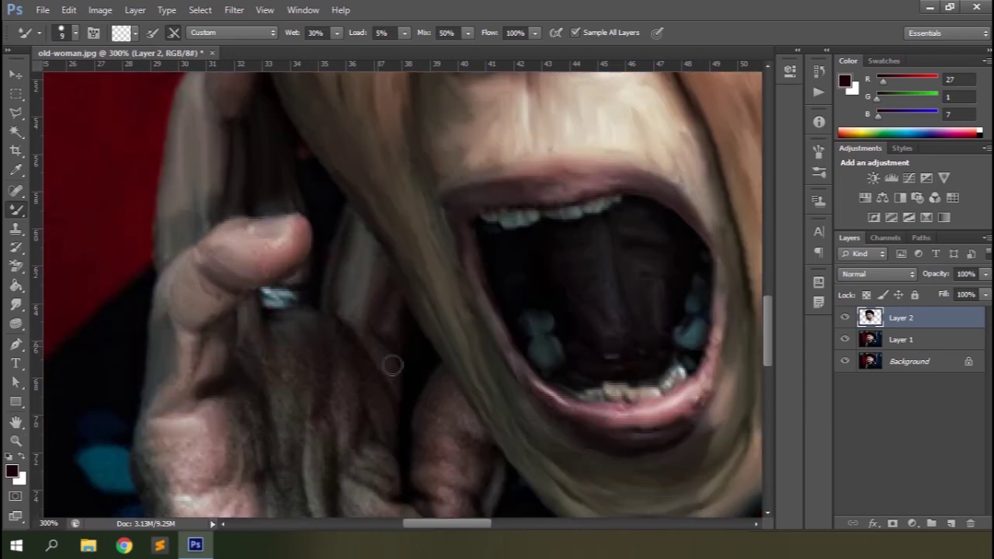
scroll(345, 454, "down", 3)
Paint over the palm, the base of the thumb and the wrist with the 9 px brush.
scroll(195, 369, "down", 6)
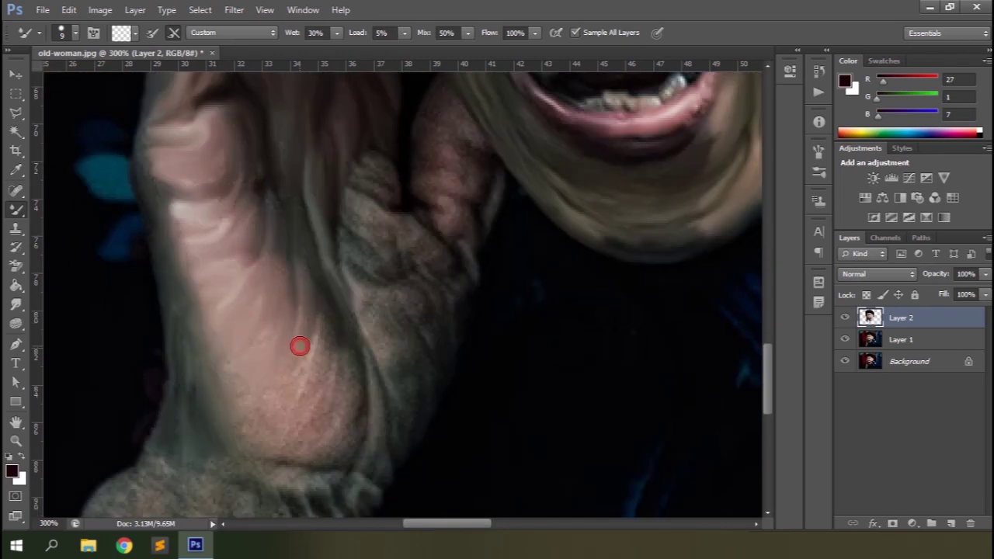
scroll(477, 244, "up", 3)
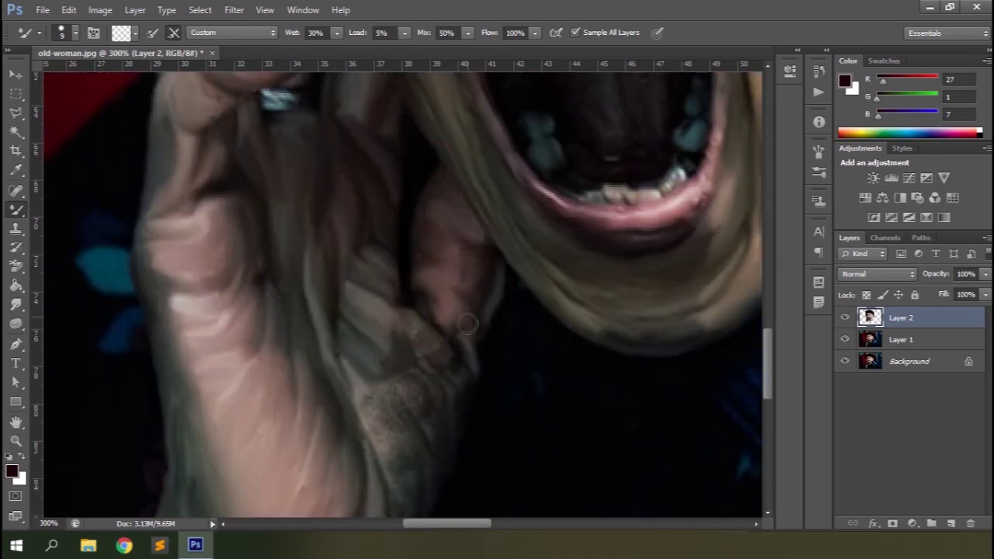
scroll(417, 340, "down", 2)
scroll(454, 374, "down", 6)
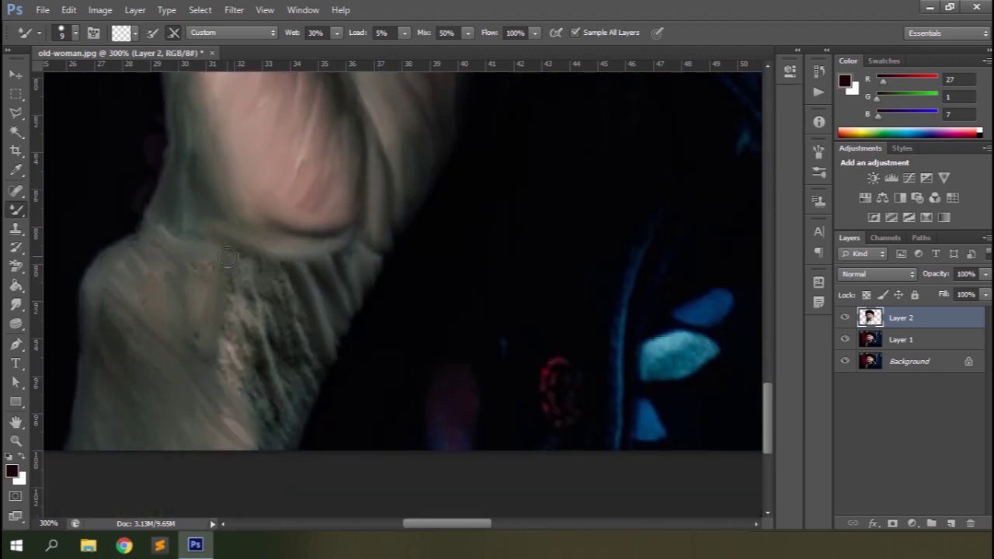
scroll(111, 178, "up", 6)
Hide the Background layer and paint the red and dark areas around the ear and the hand with a 25 px brush.
key("ctrl+minus")
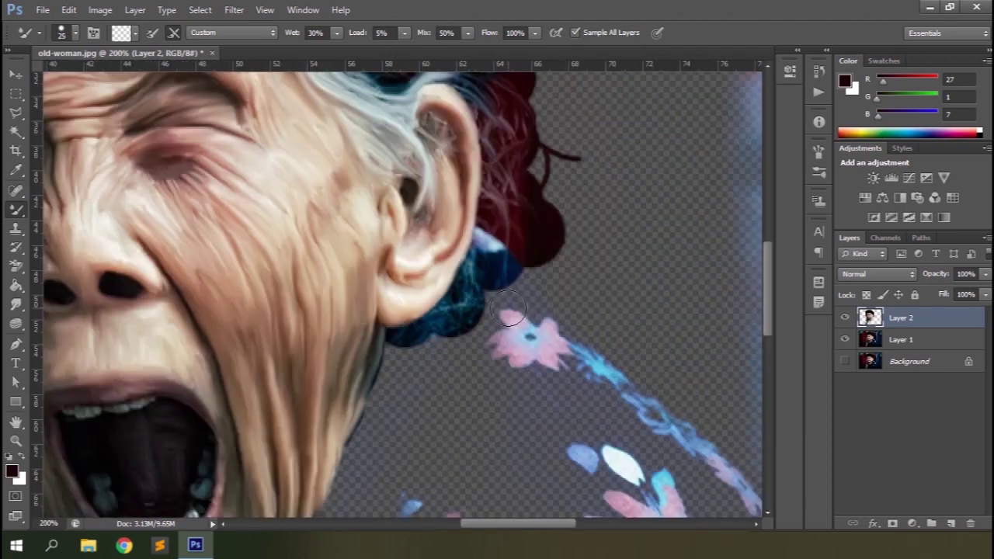
key("]")
key("]")
key("]")
key("]")
left_click_drag(728, 485, 623, 334)
scroll(625, 334, "down", 3)
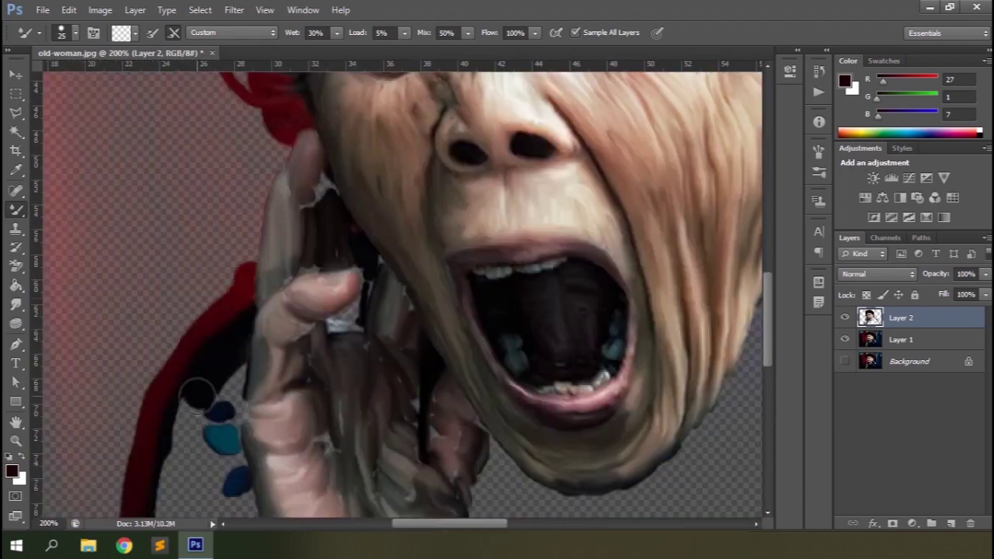
scroll(214, 241, "down", 4)
left_click_drag(213, 239, 233, 404)
Paint the dark clothing below the chin and its blue petals with the 25 px brush.
scroll(215, 233, "down", 4)
scroll(215, 233, "right", 4)
scroll(291, 215, "up", 2)
left_click_drag(299, 214, 183, 451)
mouse_move(466, 164)
left_mouse_down()
mouse_move(342, 197)
mouse_move(358, 396)
mouse_move(413, 414)
left_mouse_up()
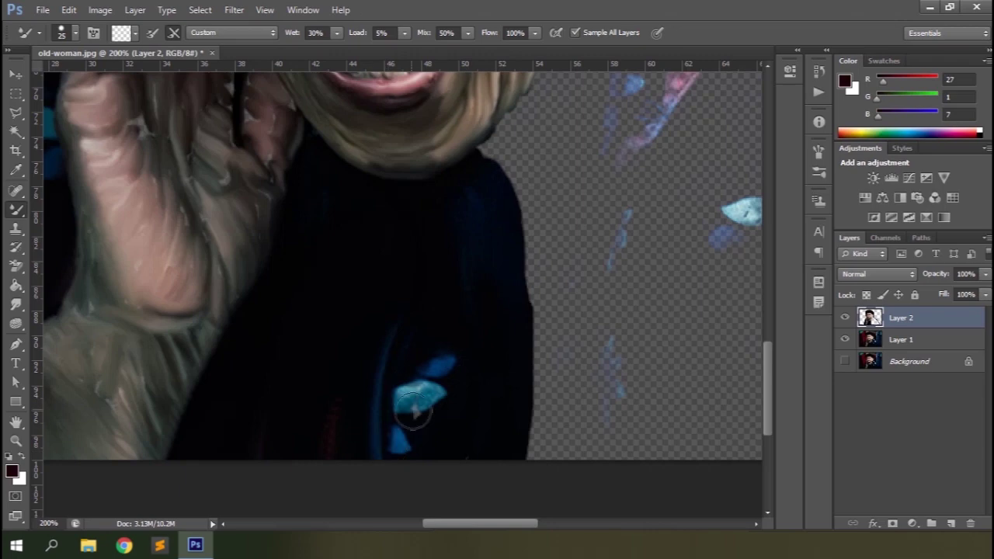
left_click_drag(404, 449, 544, 271)
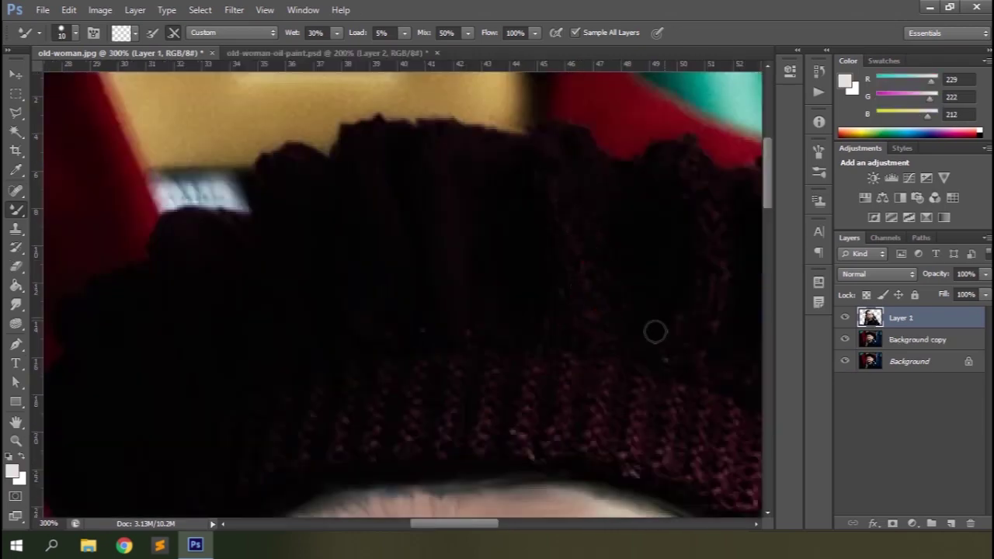
Smooth the dark folds in the upper part of the knitted hat with the 10 px brush.
scroll(487, 172, "right", 4)
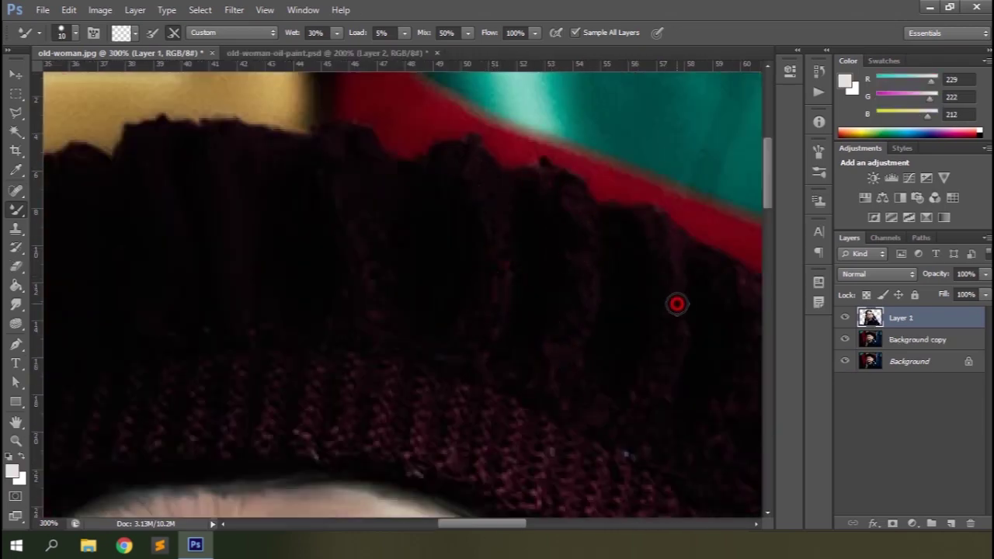
left_click_drag(681, 410, 429, 305)
scroll(466, 392, "right", 2)
scroll(381, 367, "down", 1)
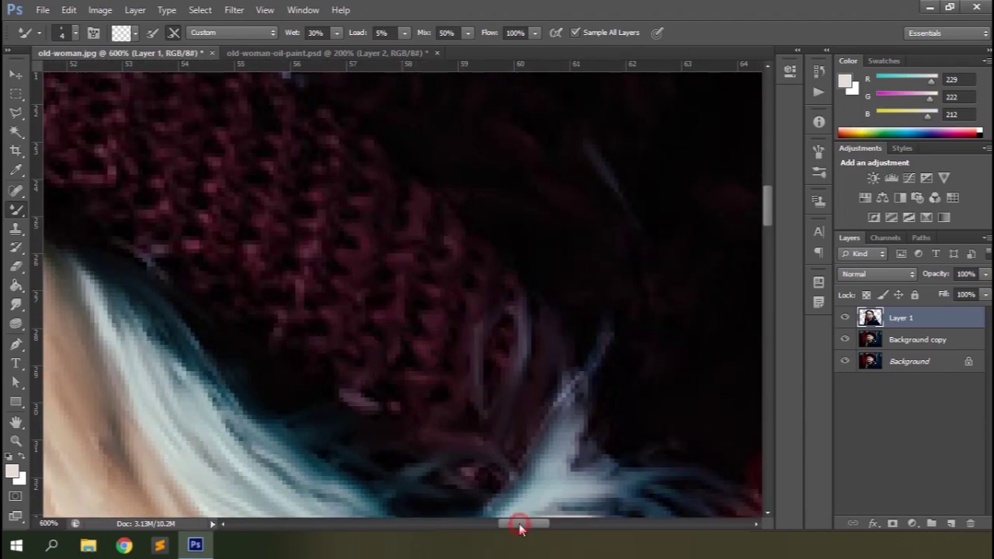
Paint over the knitted ribs of the hat's band above the forehead with the 4 px brush.
scroll(412, 365, "left", 4)
scroll(521, 254, "up", 1)
scroll(424, 225, "left", 2)
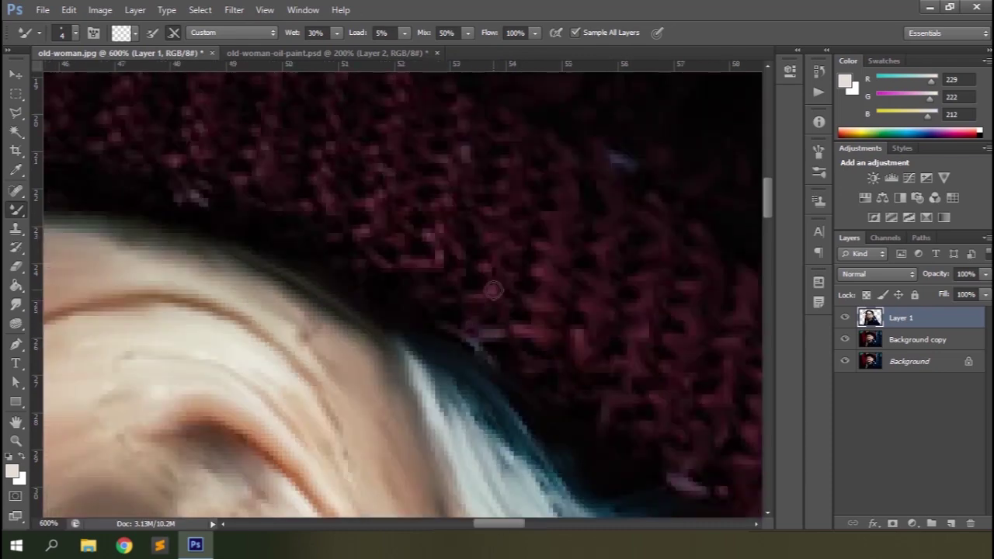
scroll(451, 411, "up", 2)
scroll(340, 257, "up", 2)
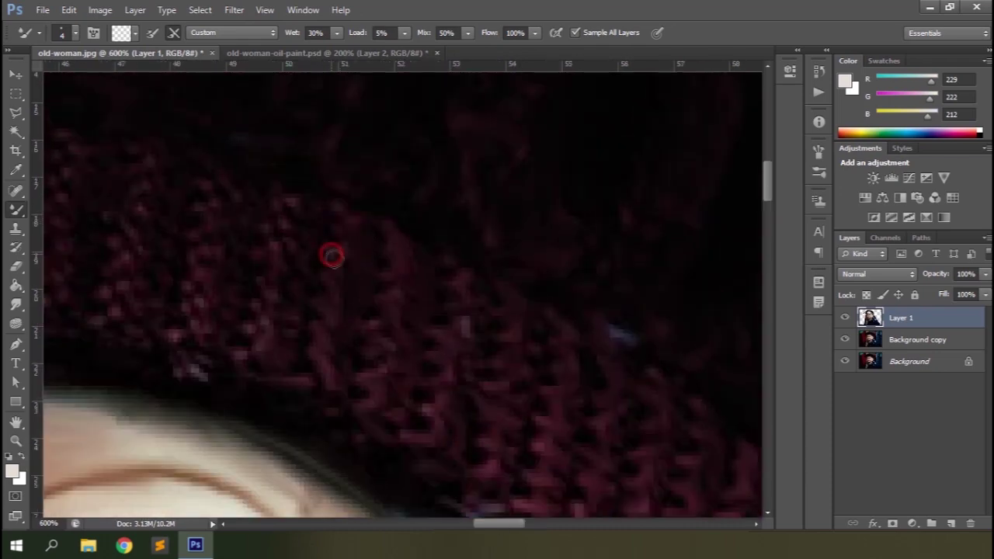
scroll(437, 368, "left", 4)
scroll(466, 287, "left", 5)
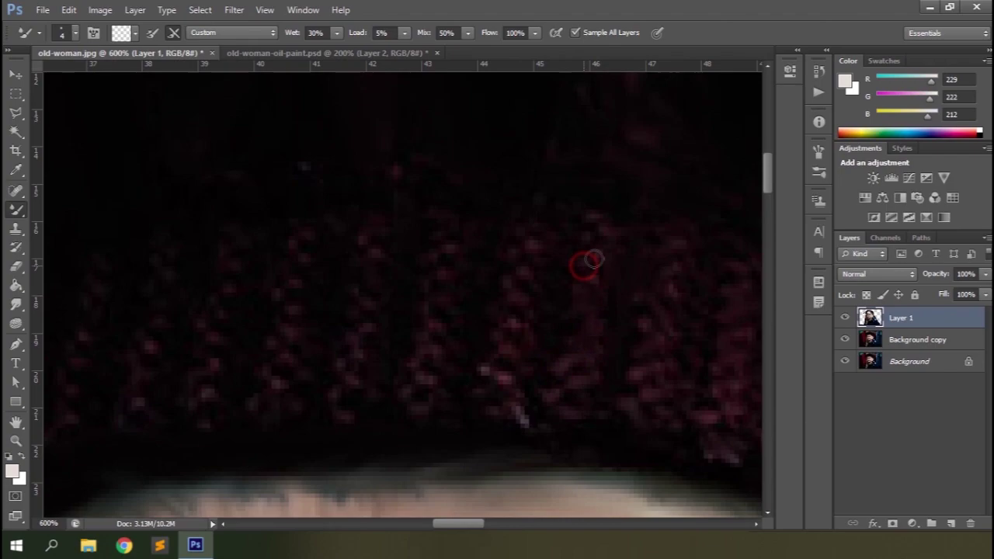
scroll(521, 298, "left", 5)
scroll(446, 281, "left", 6)
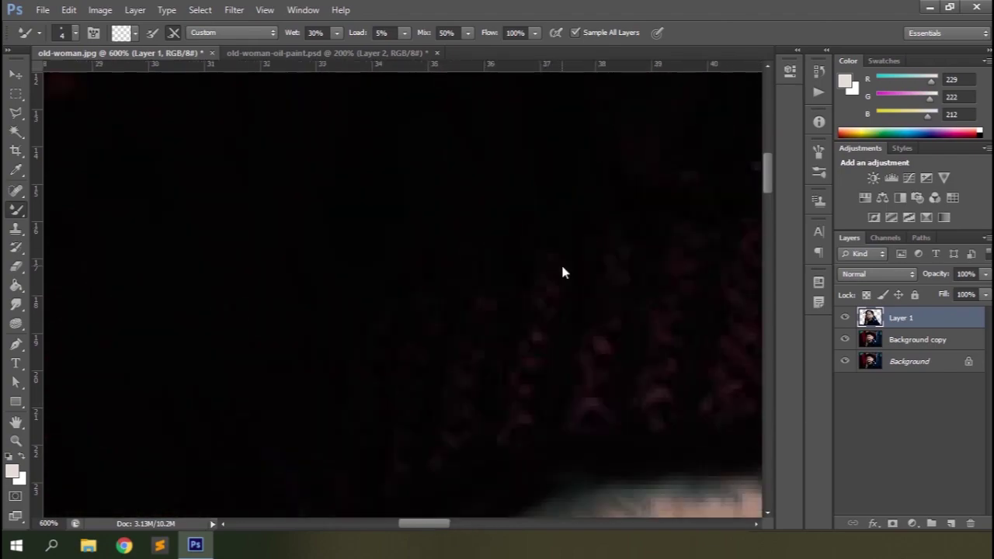
Hide the Background layer and paint the black outer edge of the red garment behind the woman with a 25 px brush.
left_click(841, 368)
key("ctrl+0")
mouse_move(329, 151)
left_mouse_down()
mouse_move(431, 180)
mouse_move(377, 157)
left_mouse_up()
key("ctrl+minus")
left_click(844, 361)
key("ctrl+plus")
key("ctrl+plus")
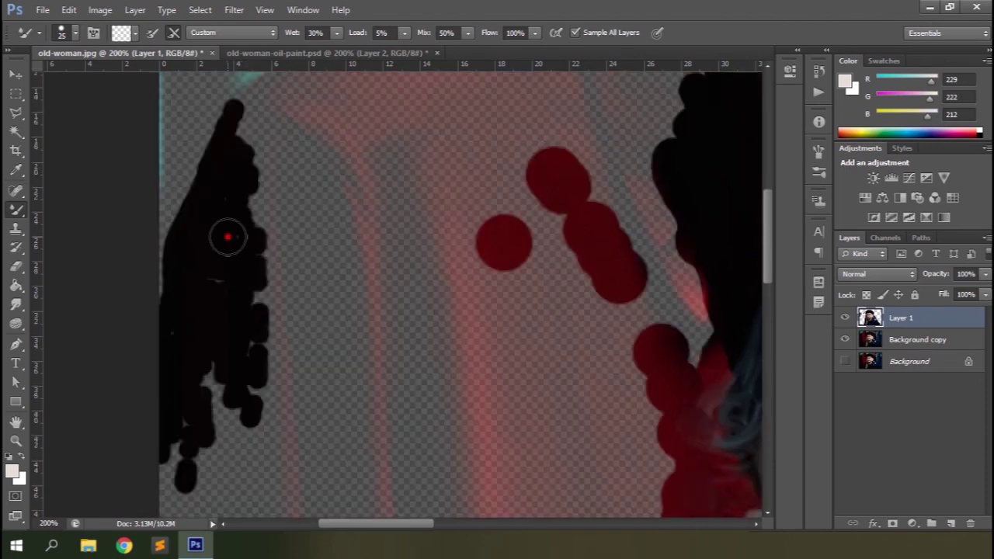
key("bracketright")
key("bracketright")
key("bracketright")
key("bracketright")
Paint the lower red and black folds of the garment with vertical 25 px strokes.
scroll(274, 184, "down", 5)
scroll(249, 326, "down", 4)
left_click_drag(386, 140, 389, 404)
scroll(342, 326, "up", 4)
left_click_drag(427, 116, 427, 341)
left_click_drag(548, 140, 551, 237)
scroll(552, 292, "up", 4)
left_click_drag(349, 106, 362, 298)
scroll(362, 297, "up", 4)
left_click_drag(515, 237, 520, 459)
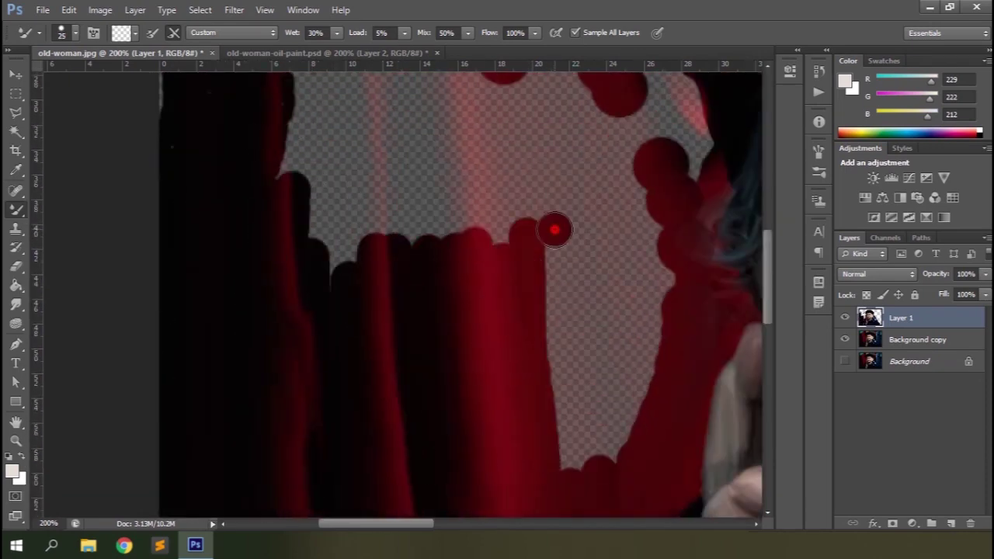
left_click_drag(554, 228, 559, 458)
Fill the upper part of the red garment, from the folds to the shoulder and collar, with 25 px strokes.
scroll(543, 350, "up", 2)
left_click_drag(417, 140, 424, 311)
left_click_drag(631, 112, 712, 243)
scroll(711, 244, "up", 4)
left_click_drag(256, 233, 444, 97)
left_click_drag(342, 173, 489, 314)
scroll(443, 262, "up", 3)
left_click_drag(455, 241, 582, 481)
mouse_move(602, 474)
left_mouse_down()
mouse_move(536, 201)
mouse_move(657, 361)
mouse_move(683, 226)
left_mouse_up()
Paint the yellow background and the white patch above the hat with a 10 px brush.
scroll(684, 225, "right", 3)
left_click_drag(477, 295, 465, 218)
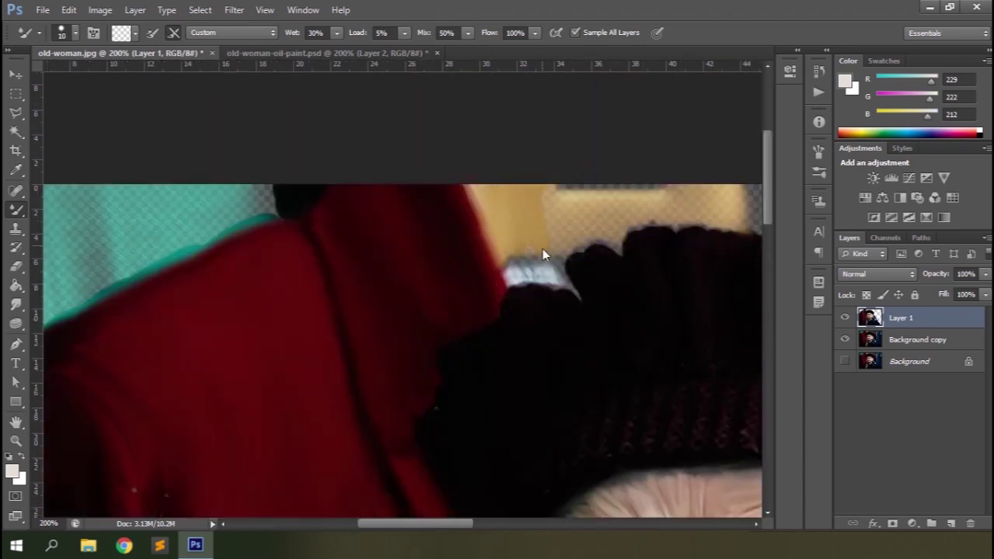
left_click_drag(636, 221, 745, 227)
left_click_drag(622, 245, 516, 275)
scroll(516, 276, "down", 2)
scroll(124, 288, "up", 3)
Smooth the remaining specks in the red garment's dark and bright folds with the 10 px brush.
left_click_drag(765, 302, 765, 203)
scroll(381, 264, "down", 5)
scroll(324, 313, "down", 3)
scroll(381, 204, "up", 6)
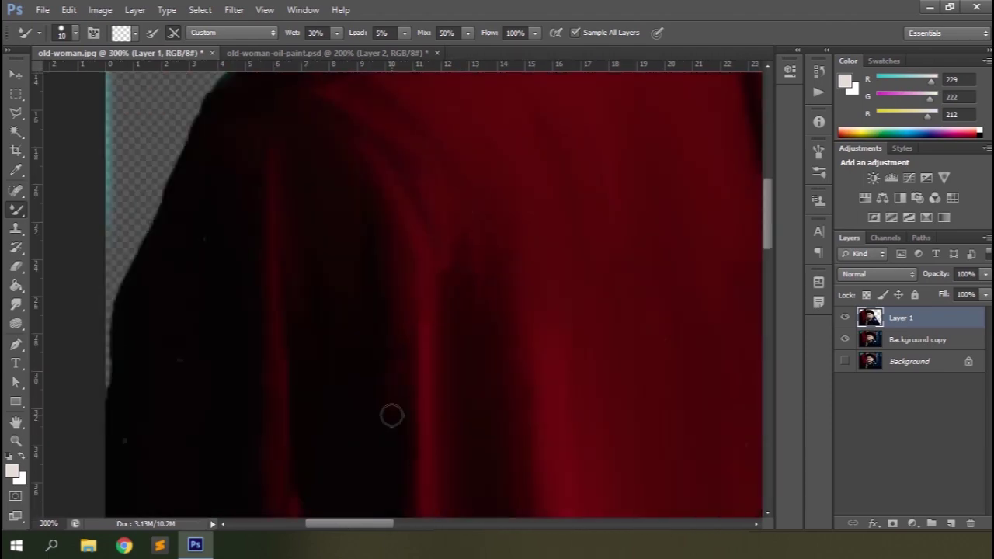
scroll(391, 415, "down", 4)
scroll(397, 312, "up", 5)
scroll(502, 190, "down", 3)
scroll(590, 424, "right", 4)
scroll(475, 160, "down", 3)
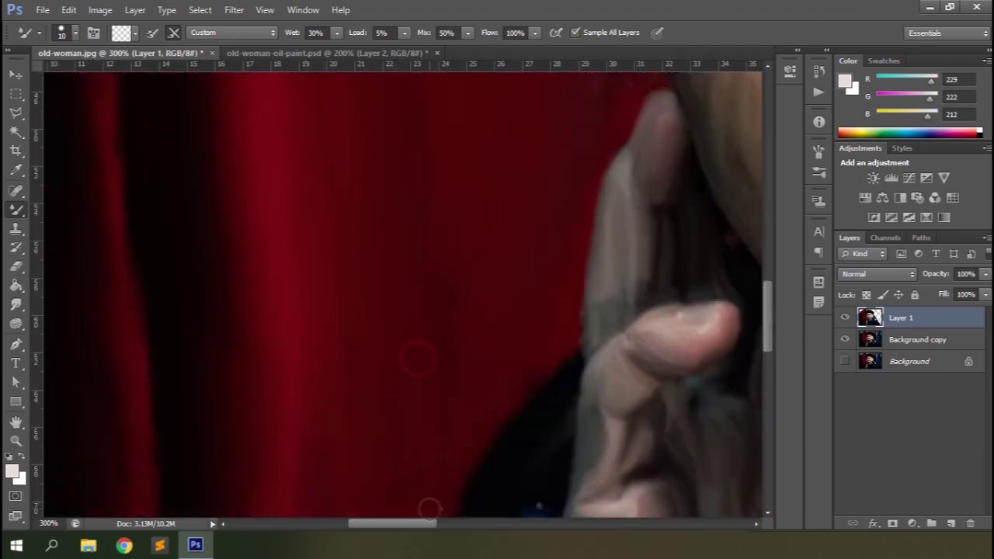
scroll(526, 381, "up", 7)
left_click(400, 152)
Paint the teal background above the red garment's shoulder with a 15 px brush.
scroll(400, 152, "left", 6)
scroll(251, 371, "down", 3)
key("]")
left_click_drag(251, 371, 264, 466)
scroll(264, 311, "up", 4)
key("[")
mouse_move(342, 104)
left_mouse_down()
mouse_move(380, 326)
mouse_move(458, 245)
left_mouse_up()
scroll(466, 171, "right", 6)
scroll(404, 132, "up", 1)
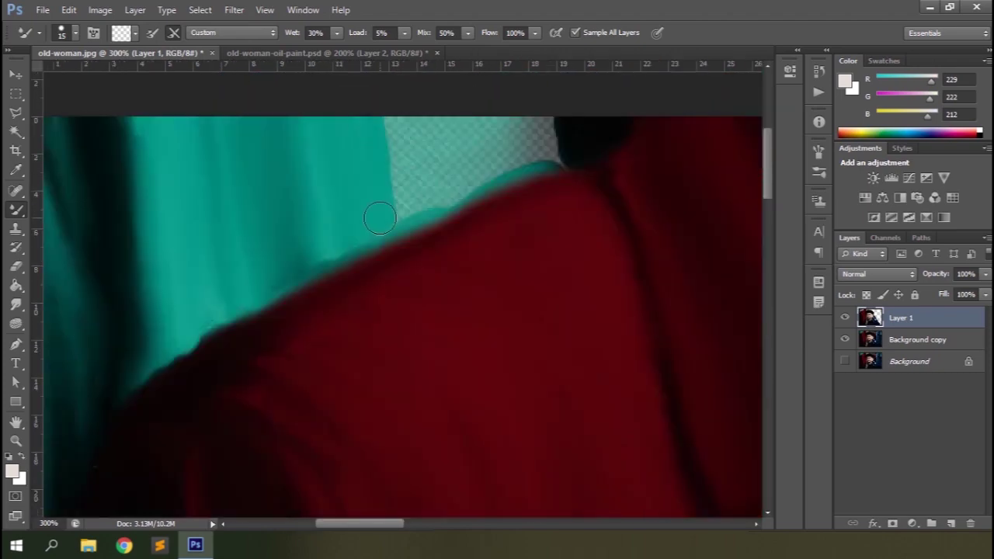
Set the brush size to 7 px and paint the teal background and red strip behind the hat.
left_click_drag(317, 527, 458, 526)
key("ctrl+minus")
key("ctrl+plus")
key("ctrl+plus")
key("[")
key("[")
key("[")
key("[")
mouse_move(342, 272)
left_mouse_down()
mouse_move(406, 331)
mouse_move(520, 376)
left_mouse_up()
scroll(477, 388, "right", 3)
mouse_move(443, 388)
left_mouse_down()
mouse_move(564, 446)
mouse_move(584, 487)
left_mouse_up()
mouse_move(203, 266)
left_mouse_down()
mouse_move(260, 302)
mouse_move(453, 377)
mouse_move(606, 251)
mouse_move(684, 388)
left_mouse_up()
Paint the orange and olive background stripes and the red fabric beside them with the 7 px brush.
scroll(622, 334, "down", 3)
mouse_move(618, 334)
left_mouse_down()
mouse_move(604, 279)
mouse_move(683, 357)
left_mouse_up()
scroll(621, 349, "right", 3)
left_click_drag(412, 391, 567, 474)
mouse_move(490, 373)
left_mouse_down()
mouse_move(546, 159)
mouse_move(515, 383)
mouse_move(579, 411)
left_mouse_up()
scroll(578, 412, "right", 3)
mouse_move(364, 183)
left_mouse_down()
mouse_move(364, 155)
mouse_move(409, 295)
mouse_move(473, 366)
left_mouse_up()
scroll(486, 365, "down", 1)
mouse_move(520, 420)
left_mouse_down()
mouse_move(536, 137)
mouse_move(730, 160)
mouse_move(621, 357)
mouse_move(695, 349)
left_mouse_up()
left_click_drag(695, 349, 659, 191)
mouse_move(327, 268)
left_mouse_down()
mouse_move(375, 291)
mouse_move(401, 320)
mouse_move(485, 471)
left_mouse_up()
left_click_drag(279, 361, 431, 470)
scroll(431, 470, "down", 1)
left_click_drag(357, 404, 448, 472)
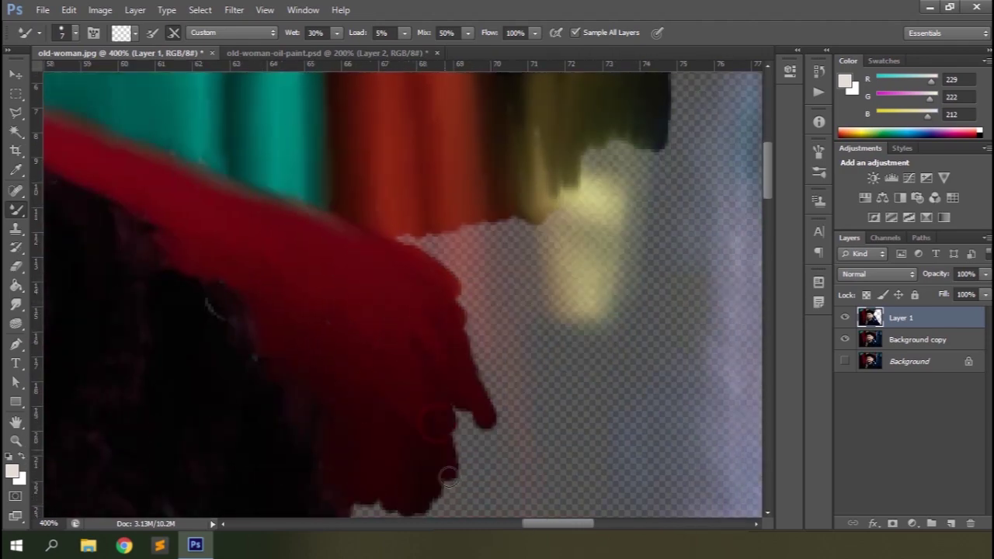
Extend the orange, yellow and dark background stripes downward past the end of the red fabric.
left_click_drag(458, 311, 505, 490)
left_click_drag(420, 233, 501, 349)
left_click_drag(526, 208, 520, 349)
mouse_move(575, 326)
left_mouse_down()
mouse_move(641, 146)
mouse_move(654, 288)
left_mouse_up()
scroll(654, 287, "down", 1)
left_click_drag(684, 222, 683, 400)
mouse_move(608, 249)
left_mouse_down()
mouse_move(525, 307)
mouse_move(590, 362)
left_mouse_up()
left_click_drag(660, 365, 668, 446)
Paint the dark red and black background beside the hat with short vertical 7 px strokes.
scroll(683, 371, "down", 3)
left_click_drag(365, 252, 392, 407)
left_click_drag(435, 237, 458, 396)
left_click_drag(474, 230, 512, 365)
scroll(536, 326, "down", 1)
left_click(586, 260)
left_click_drag(625, 175, 614, 240)
left_click_drag(342, 230, 303, 389)
left_click_drag(290, 350, 357, 419)
left_click_drag(408, 282, 396, 420)
left_click_drag(522, 259, 524, 322)
left_click_drag(583, 225, 586, 342)
mouse_move(671, 236)
left_mouse_down()
mouse_move(683, 315)
mouse_move(664, 415)
left_mouse_up()
left_click_drag(598, 311, 579, 437)
Carry the dark red and black background strokes down beside the ear with the 7 px brush.
scroll(552, 372, "down", 1)
left_click_drag(458, 327, 447, 447)
left_click_drag(424, 334, 423, 442)
left_click_drag(365, 365, 389, 458)
scroll(370, 368, "down", 2)
left_click_drag(466, 303, 473, 443)
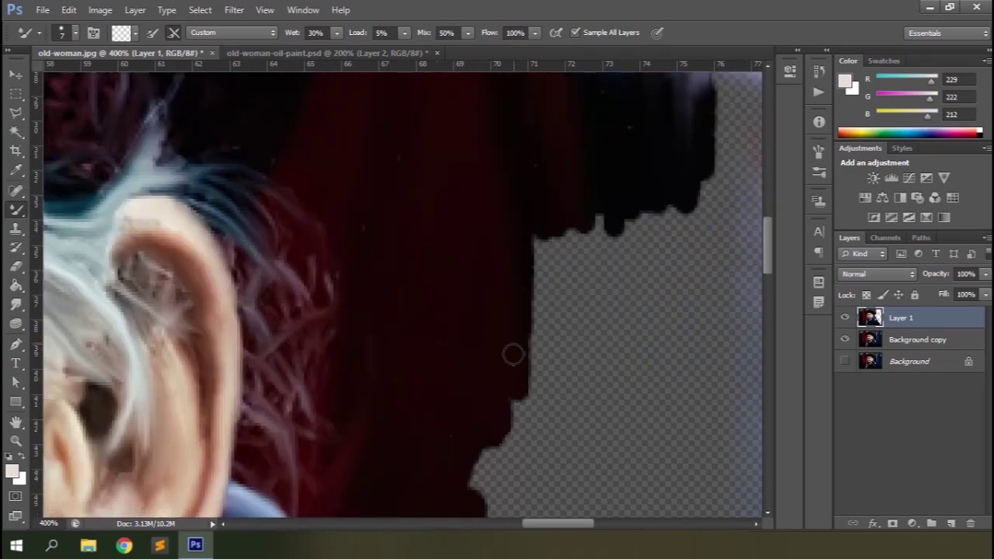
left_click_drag(590, 233, 598, 365)
left_click_drag(675, 188, 691, 357)
scroll(621, 342, "down", 2)
mouse_move(547, 284)
left_mouse_down()
mouse_move(552, 450)
mouse_move(609, 486)
left_mouse_up()
Enlarge the brush to 9 px and paint the dark and lavender strip beside the olive stripe, from the image's top edge downward.
scroll(422, 218, "right", 2)
scroll(435, 210, "up", 7)
key("bracketright")
key("bracketright")
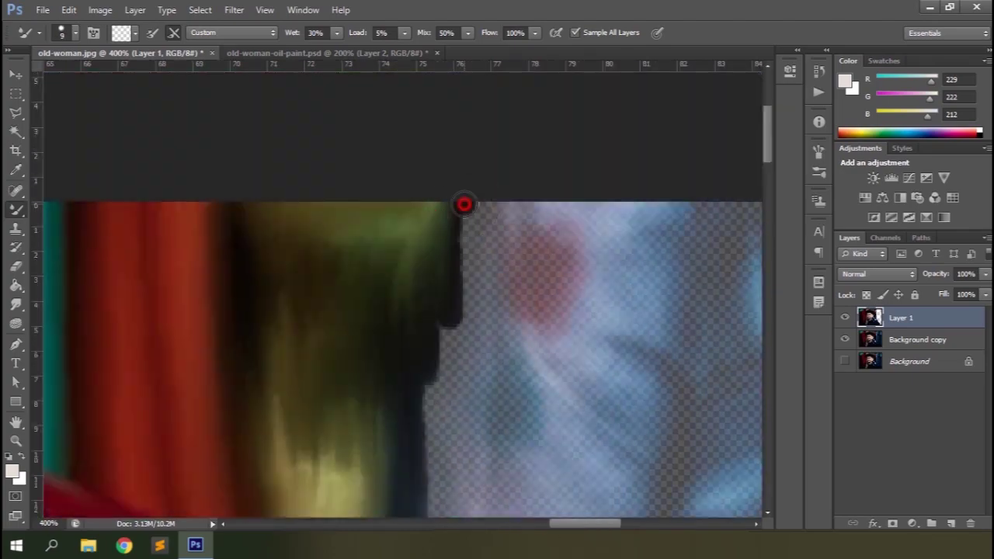
scroll(464, 205, "down", 1)
left_click_drag(479, 233, 483, 400)
scroll(458, 402, "down", 4)
left_click_drag(489, 349, 488, 439)
scroll(466, 237, "down", 4)
left_click_drag(485, 272, 458, 485)
scroll(528, 235, "up", 11)
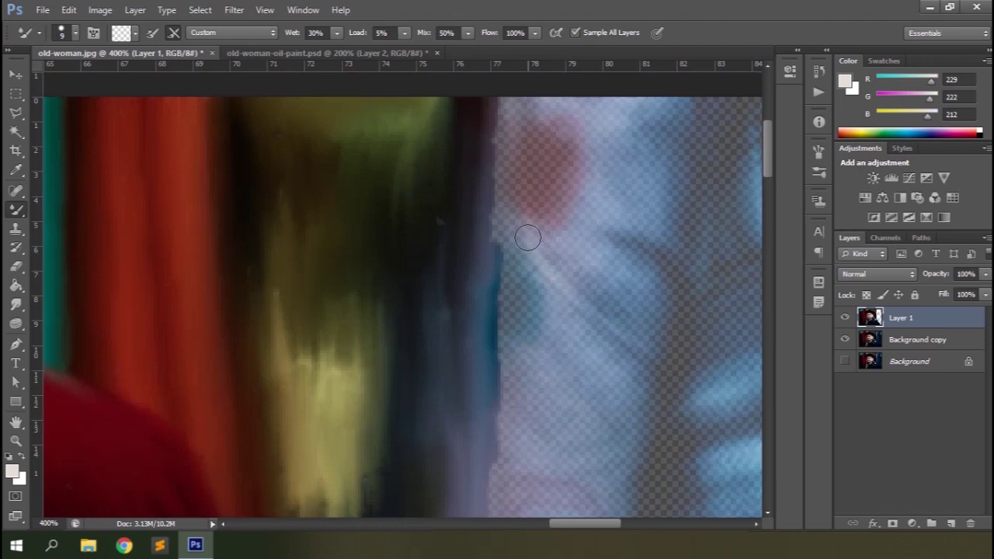
Paint the top of the pale lavender-blue fabric, including its red and teal spots, with 9 px strokes.
scroll(529, 235, "down", 1)
left_click_drag(536, 194, 555, 283)
left_click_drag(598, 167, 619, 218)
mouse_move(656, 158)
left_mouse_down()
mouse_move(672, 388)
mouse_move(512, 365)
left_mouse_up()
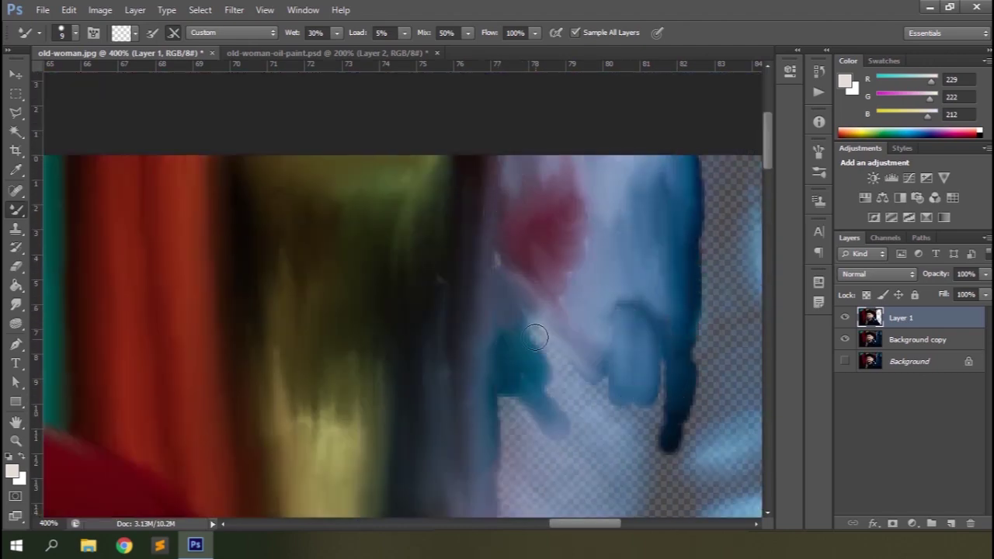
scroll(513, 365, "down", 3)
mouse_move(605, 233)
left_mouse_down()
mouse_move(504, 363)
mouse_move(552, 419)
left_mouse_up()
scroll(497, 327, "down", 2)
left_click_drag(483, 277, 544, 396)
scroll(543, 365, "down", 3)
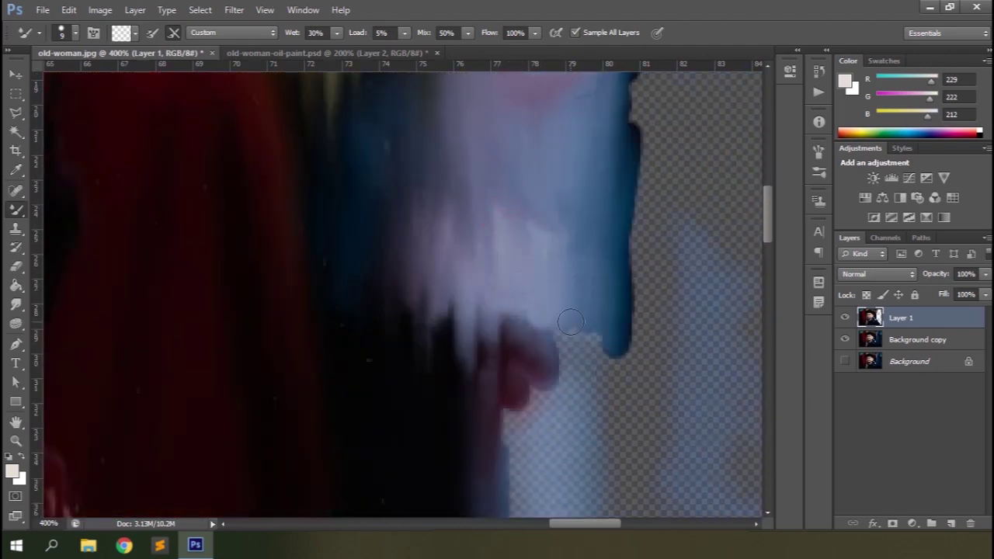
Continue the pale lavender-blue fabric strip downward below its lower red spot with long vertical strokes.
scroll(544, 311, "down", 4)
left_click_drag(559, 224, 559, 373)
scroll(556, 295, "down", 3)
left_click_drag(555, 186, 564, 413)
scroll(554, 225, "down", 3)
scroll(564, 388, "down", 5)
left_click_drag(590, 233, 624, 397)
Paint the light and dark blue folds in the upper part of the blue background fabric with 9 px strokes.
scroll(623, 397, "up", 15)
mouse_move(734, 181)
left_mouse_down()
mouse_move(140, 182)
mouse_move(191, 342)
left_mouse_up()
mouse_move(307, 209)
left_mouse_down()
mouse_move(243, 285)
mouse_move(497, 181)
mouse_move(632, 288)
mouse_move(676, 364)
left_mouse_up()
scroll(676, 365, "down", 2)
left_click_drag(669, 326, 682, 419)
left_click_drag(638, 268, 595, 394)
left_click_drag(497, 209, 494, 371)
left_click_drag(535, 225, 536, 384)
left_click_drag(419, 217, 395, 365)
left_click_drag(334, 256, 288, 377)
left_click_drag(124, 303, 124, 409)
Extend the blue background fabric downward through its middle section with short vertical 9 px strokes.
scroll(124, 408, "down", 4)
mouse_move(97, 310)
left_mouse_down()
mouse_move(178, 277)
mouse_move(376, 361)
left_mouse_up()
left_click_drag(156, 310, 70, 435)
mouse_move(101, 365)
left_mouse_down()
mouse_move(215, 344)
mouse_move(287, 400)
left_mouse_up()
scroll(287, 389, "down", 4)
scroll(621, 132, "up", 2)
mouse_move(525, 198)
left_mouse_down()
mouse_move(537, 270)
mouse_move(647, 289)
mouse_move(687, 394)
left_mouse_up()
mouse_move(561, 284)
left_mouse_down()
mouse_move(604, 347)
mouse_move(590, 334)
left_mouse_up()
left_click_drag(361, 303, 346, 398)
left_click_drag(396, 299, 388, 387)
left_click_drag(442, 291, 427, 381)
left_click_drag(490, 271, 497, 371)
left_click_drag(532, 276, 561, 332)
Blend the lower middle of the blue background fabric with sweeping and vertical 9 px strokes.
scroll(561, 333, "down", 5)
mouse_move(334, 226)
left_mouse_down()
mouse_move(484, 178)
mouse_move(585, 210)
mouse_move(648, 273)
mouse_move(683, 349)
left_mouse_up()
scroll(675, 326, "down", 2)
left_click_drag(340, 272, 336, 424)
left_click_drag(372, 284, 365, 416)
mouse_move(446, 198)
left_mouse_down()
mouse_move(449, 371)
mouse_move(427, 399)
left_mouse_up()
left_click_drag(489, 186, 494, 322)
mouse_move(571, 264)
left_mouse_down()
mouse_move(574, 369)
mouse_move(683, 287)
mouse_move(653, 342)
mouse_move(479, 317)
mouse_move(412, 326)
mouse_move(361, 370)
left_mouse_up()
Paint the remaining dark blue background down to the image's lower right corner with the 9 px brush.
scroll(684, 288, "down", 5)
scroll(362, 370, "down", 3)
mouse_move(512, 194)
left_mouse_down()
mouse_move(629, 310)
mouse_move(616, 353)
mouse_move(492, 209)
mouse_move(366, 328)
left_mouse_up()
scroll(366, 329, "down", 3)
mouse_move(349, 225)
left_mouse_down()
mouse_move(390, 334)
mouse_move(494, 256)
mouse_move(594, 319)
mouse_move(681, 222)
left_mouse_up()
scroll(682, 222, "down", 3)
mouse_move(357, 287)
left_mouse_down()
mouse_move(415, 193)
mouse_move(674, 315)
left_mouse_up()
scroll(674, 315, "down", 2)
mouse_move(420, 204)
left_mouse_down()
mouse_move(476, 202)
mouse_move(528, 371)
left_mouse_up()
scroll(528, 372, "right", 3)
mouse_move(413, 173)
left_mouse_down()
mouse_move(417, 234)
mouse_move(535, 218)
mouse_move(423, 296)
mouse_move(535, 310)
mouse_move(483, 338)
mouse_move(315, 344)
left_mouse_up()
scroll(536, 311, "down", 3)
Hide the Background copy layer and inspect Layer 1 at full view and 100% for unpainted gaps.
key("ctrl+0")
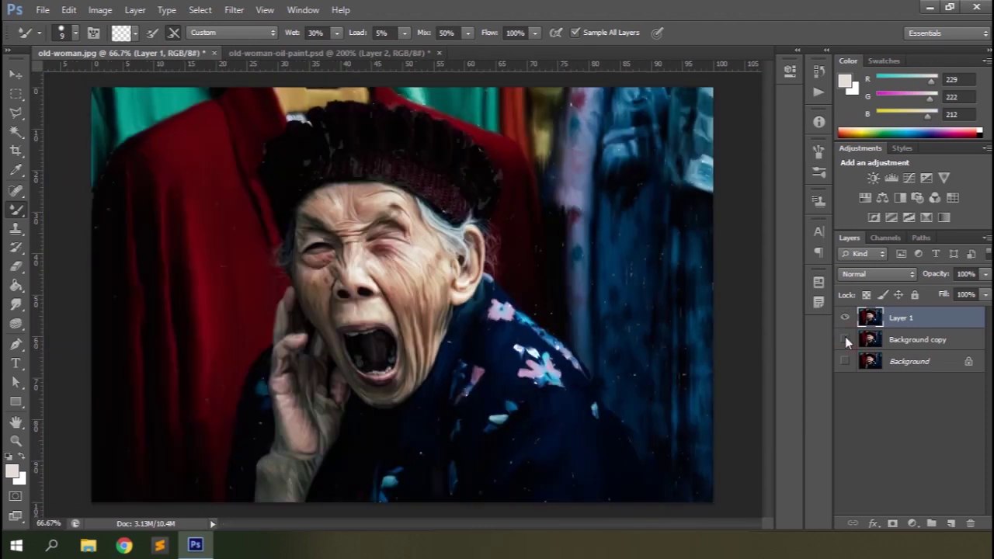
key("ctrl+plus")
key("ctrl+plus")
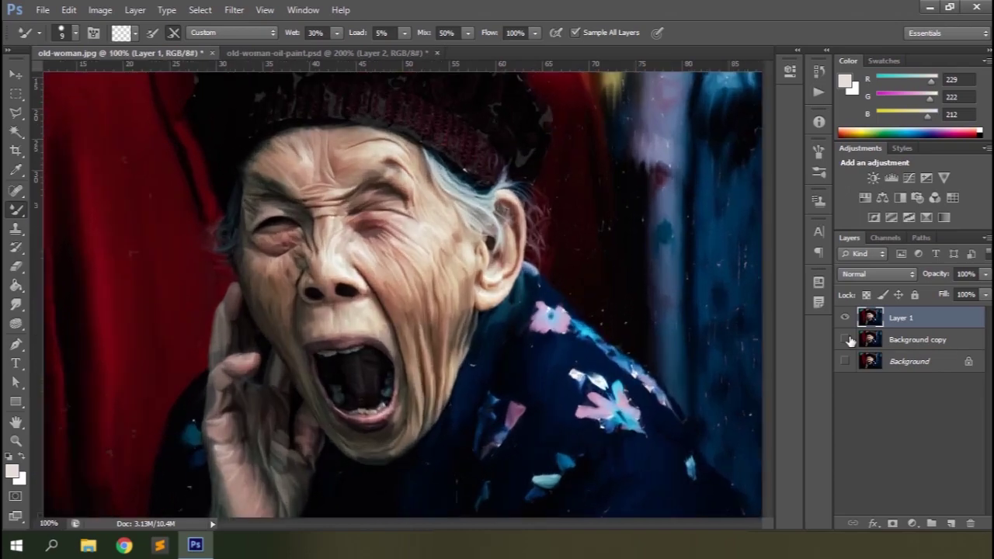
key("ctrl+0")
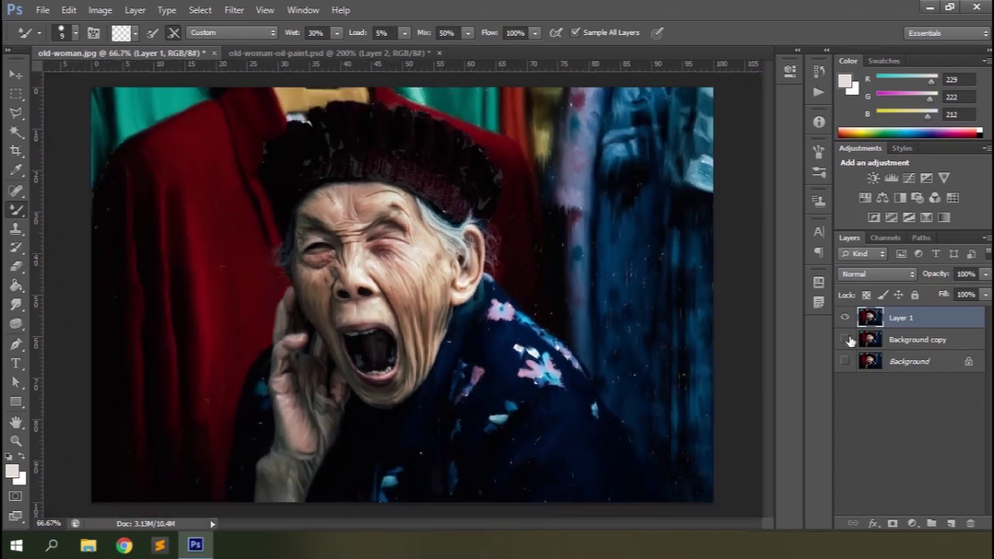
Resize the Mixer Brush, trying sizes up to 300 px and bringing it down to 45 px.
key("bracketright")
key("bracketright")
key("bracketright")
key("bracketright")
key("bracketleft")
key("bracketleft")
key("bracketleft")
key("bracketleft")
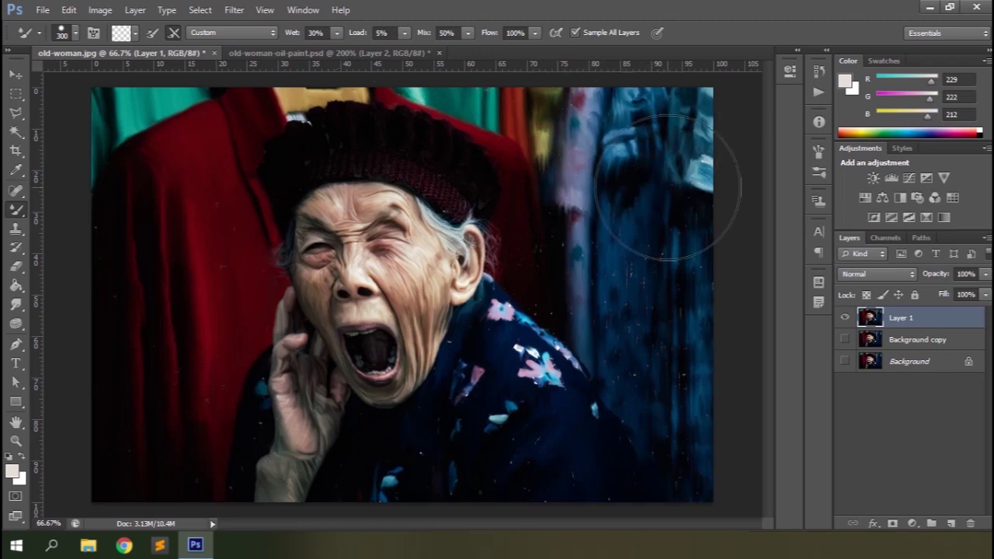
Show the Background copy layer again and delete it.
left_click(845, 339)
left_click(894, 341)
key("ctrl+1")
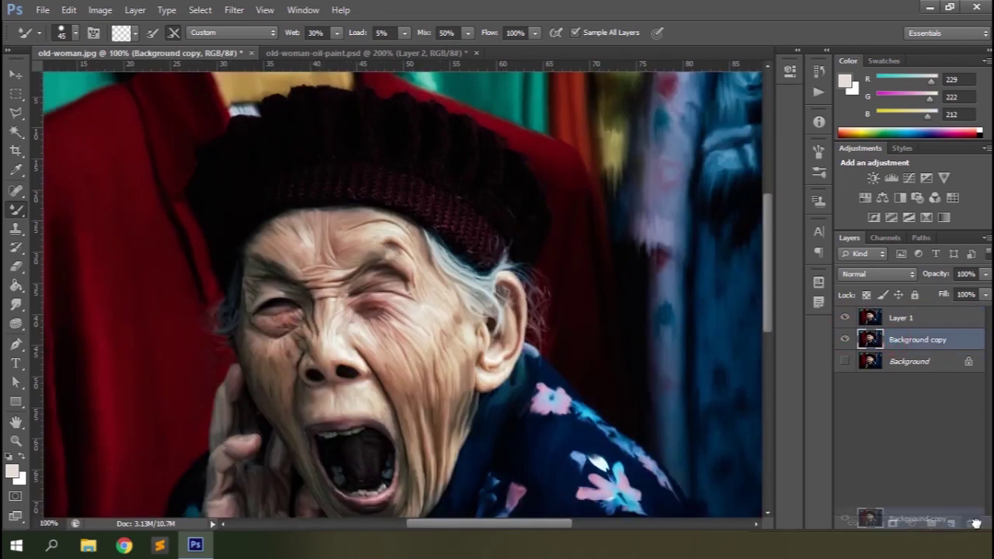
left_click_drag(976, 524, 970, 523)
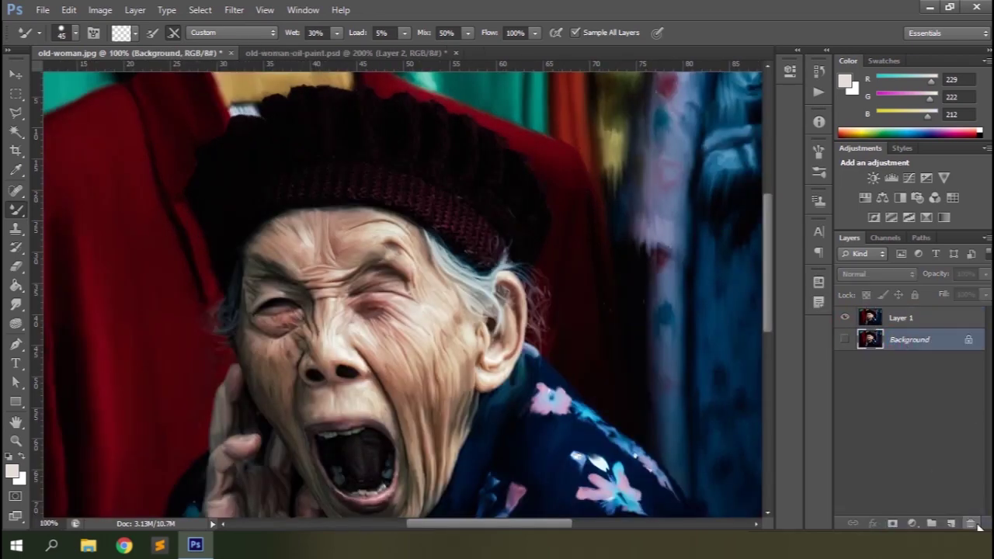
Compare the painted Layer 1 with the original Background photo by toggling Layer 1, and examine the face up close.
left_click(846, 319)
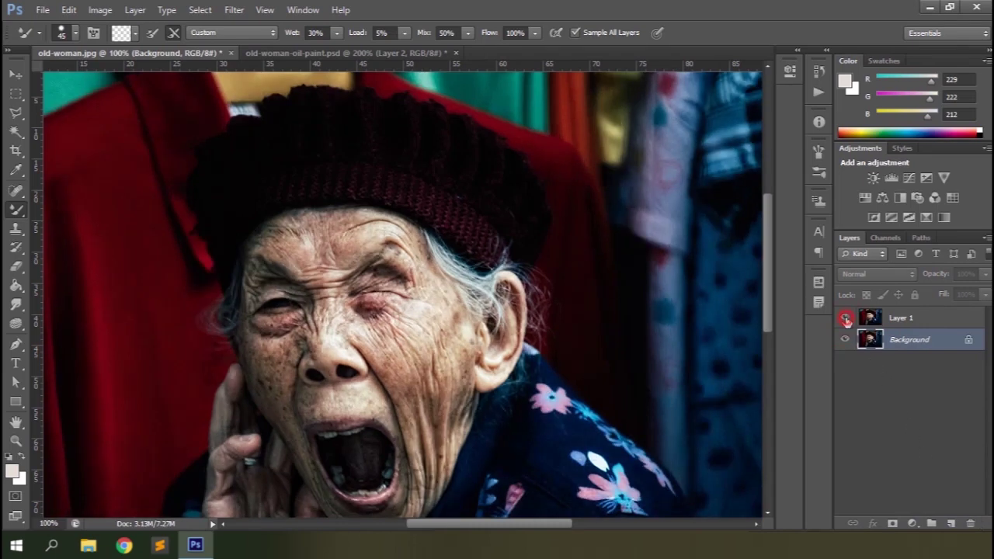
left_click(846, 317)
key("ctrl+plus")
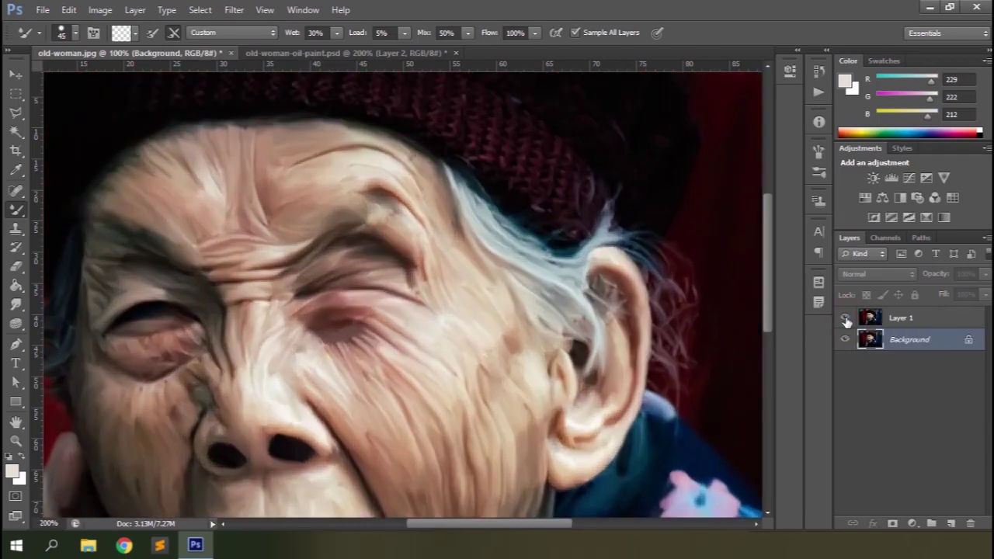
key("ctrl+minus")
key("ctrl+minus")
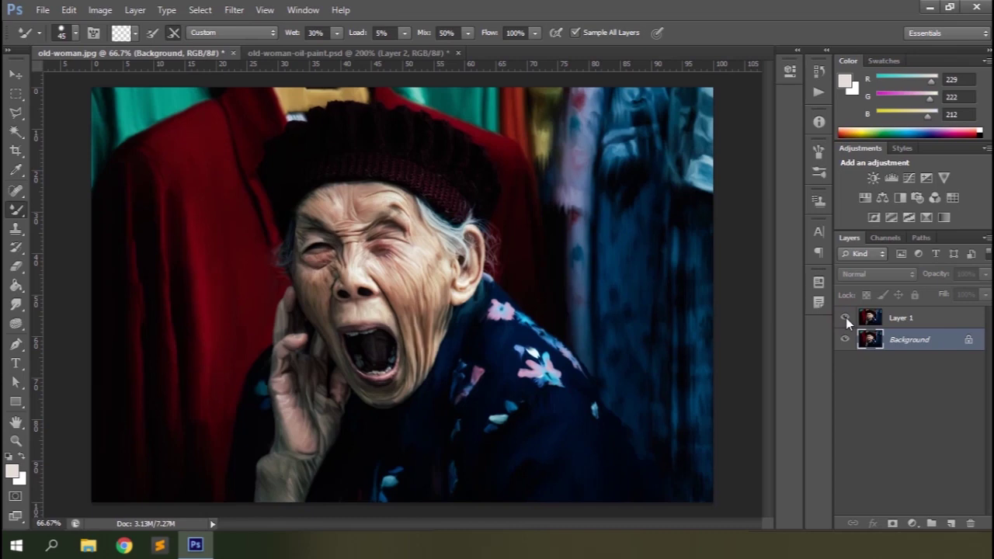
Add a Pattern fill layer above Layer 1.
left_click(905, 318)
left_click(914, 523)
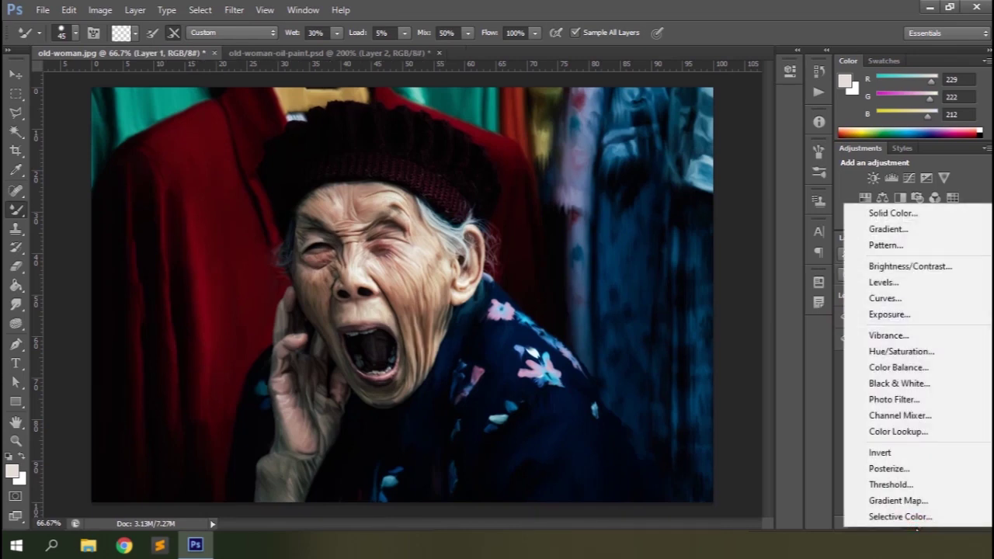
left_click(898, 246)
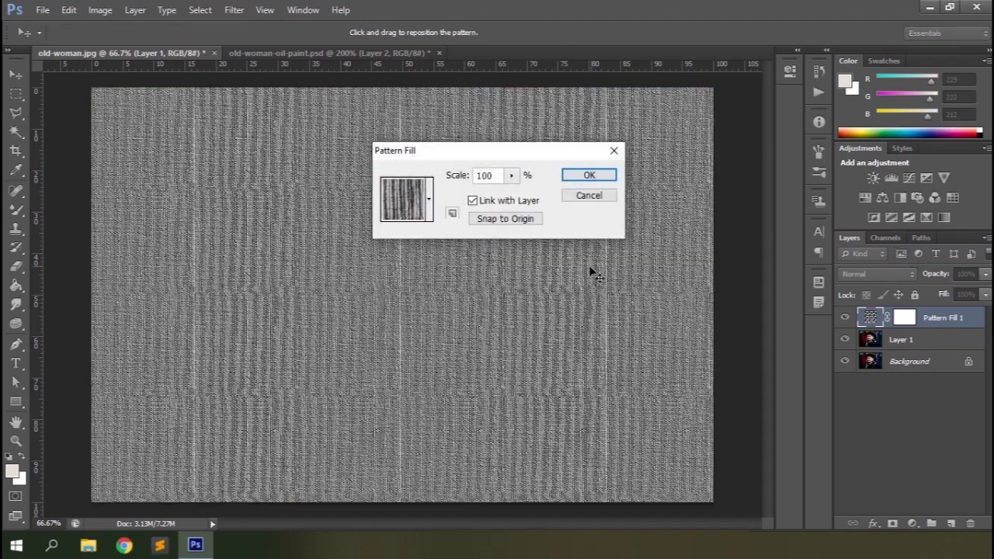
Append the Artist Surfaces set to the available fill patterns.
left_click(431, 198)
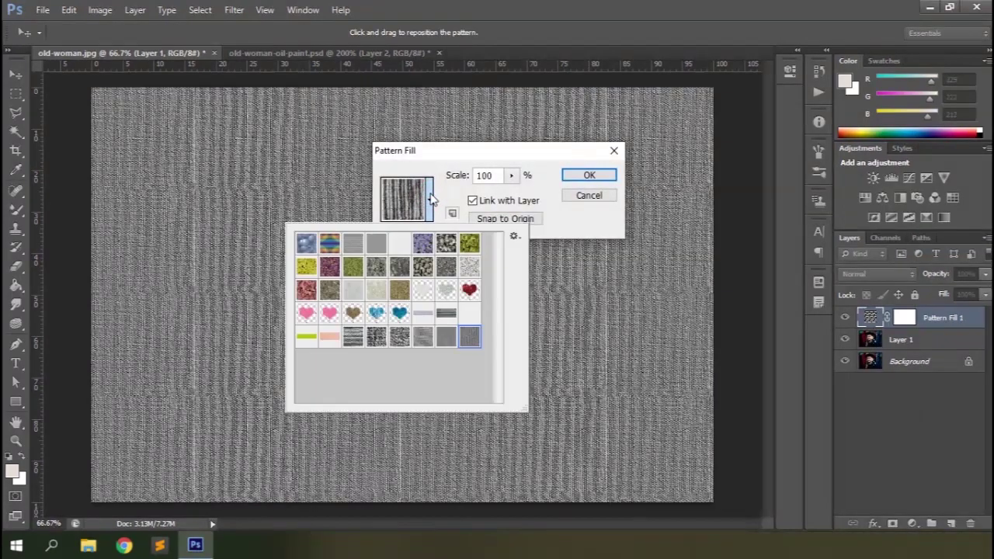
left_click(514, 237)
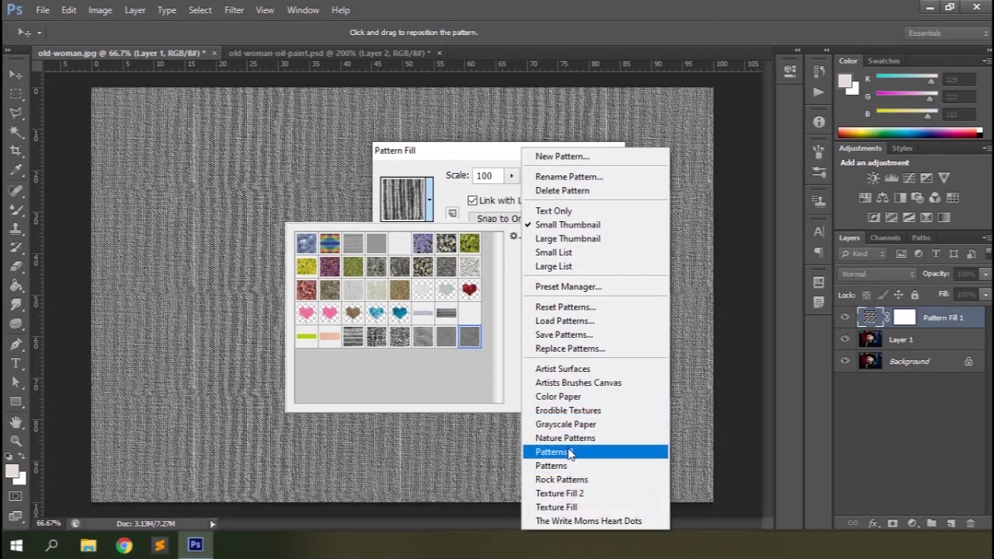
left_click(571, 370)
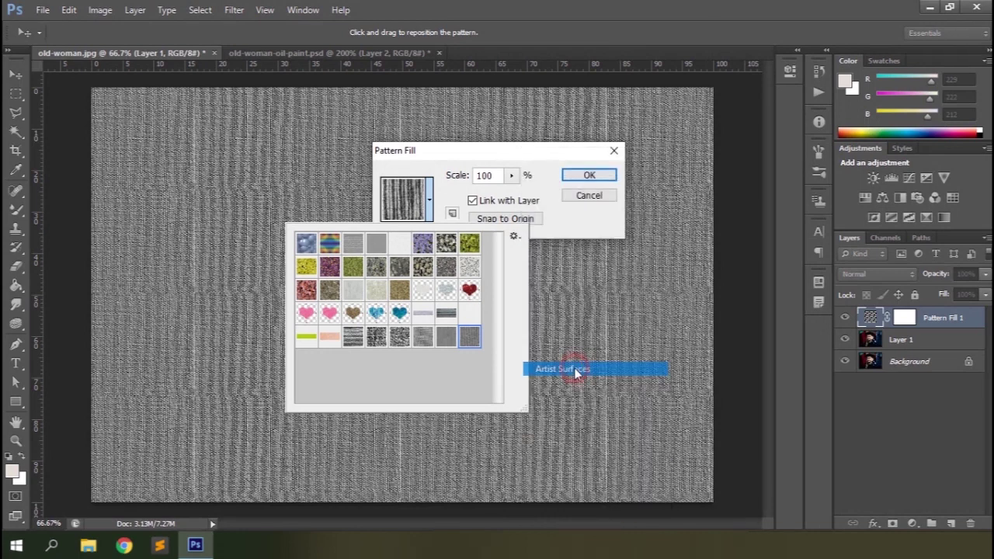
left_click(572, 216)
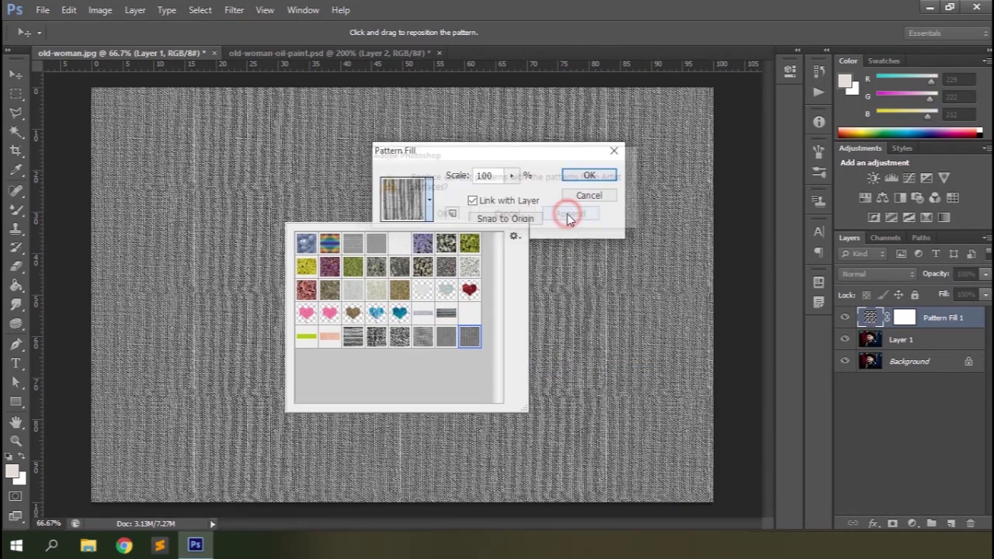
Try several of the appended Artist Surfaces textures and choose the off-white canvas-like one as the fill pattern.
scroll(435, 354, "down", 1)
left_click(354, 390)
left_click(307, 393)
left_click(329, 392)
left_click(398, 392)
left_click(307, 369)
left_click(329, 370)
left_click(355, 371)
left_click(376, 371)
left_click(354, 370)
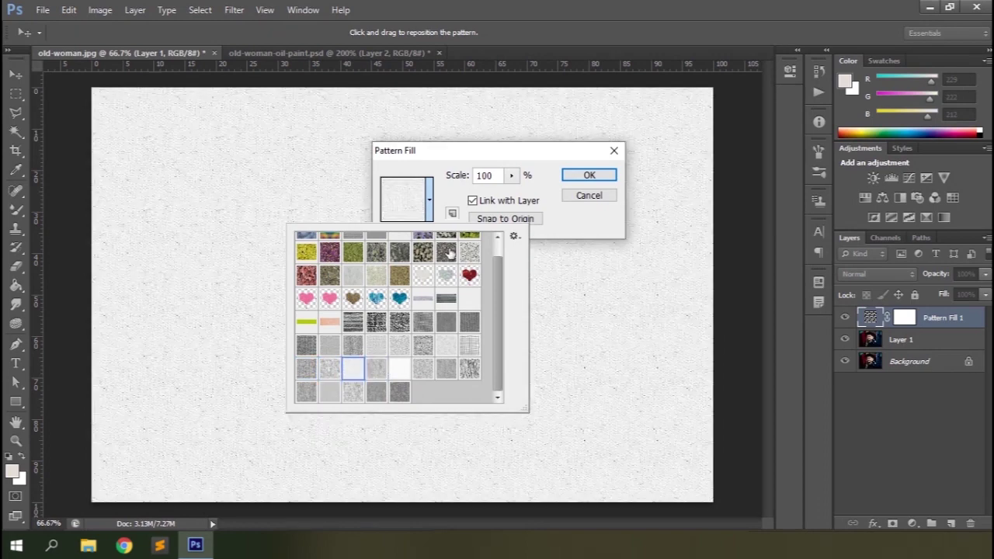
Scale the fill pattern to 171% and apply the Pattern Fill.
left_click(460, 178)
left_click_drag(561, 188, 536, 179)
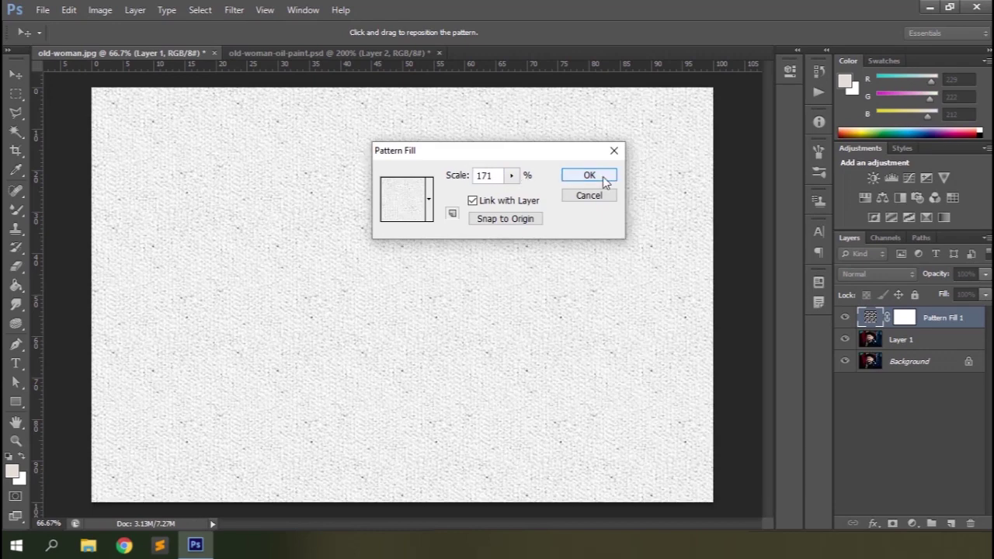
left_click(605, 178)
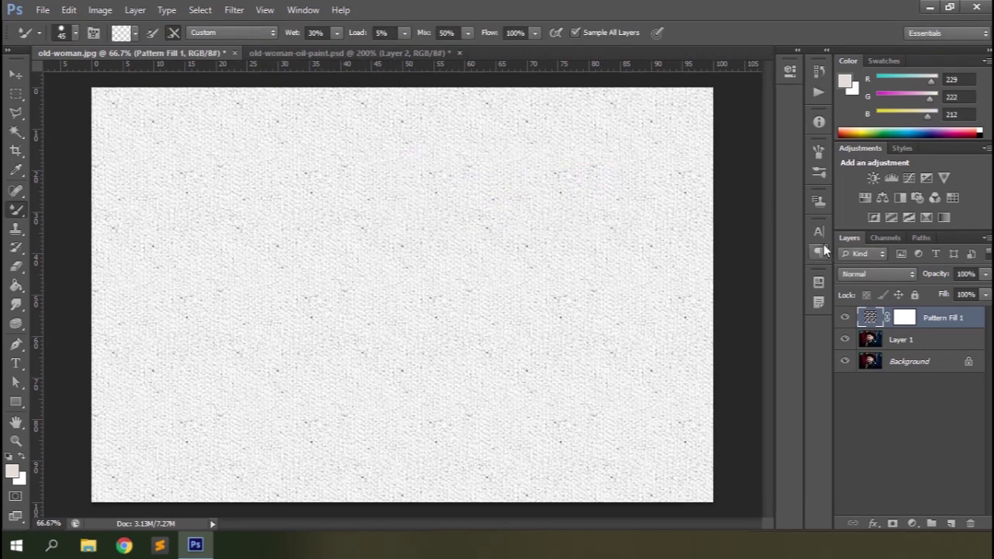
Try the Darken through Linear Burn blend modes on Pattern Fill 1 while viewing the face up close.
left_click(877, 273)
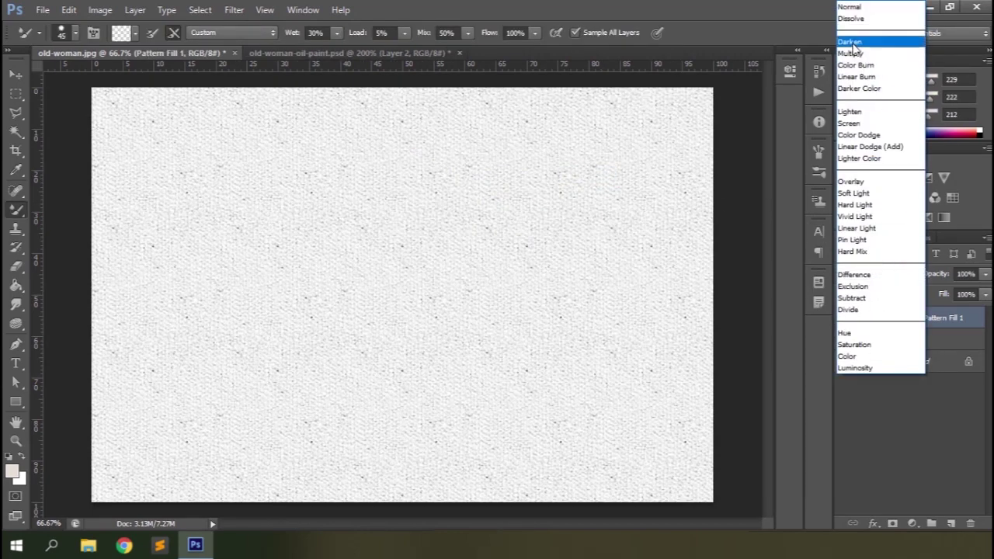
left_click(851, 42)
key("ctrl+1")
key("ctrl+plus")
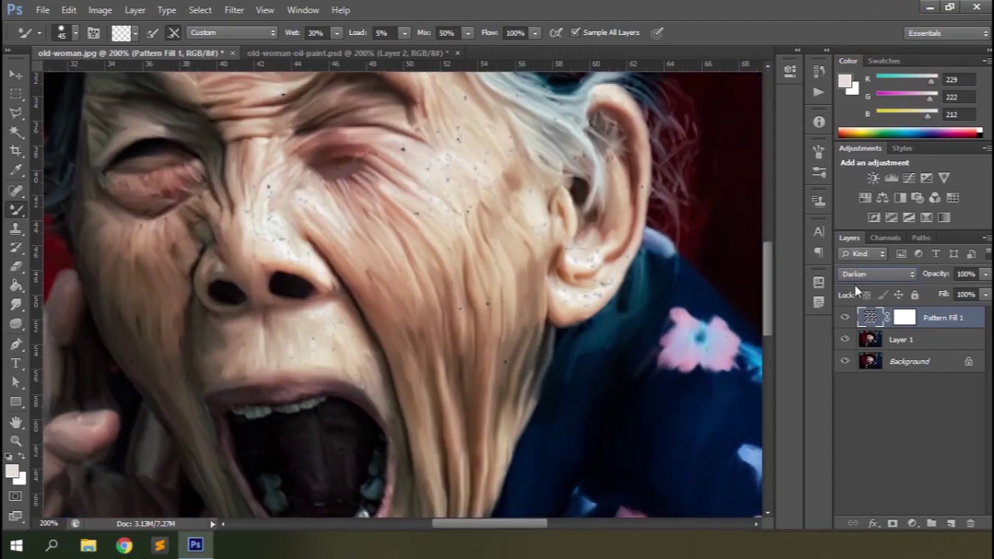
key("ctrl+plus")
key("Down")
key("Down")
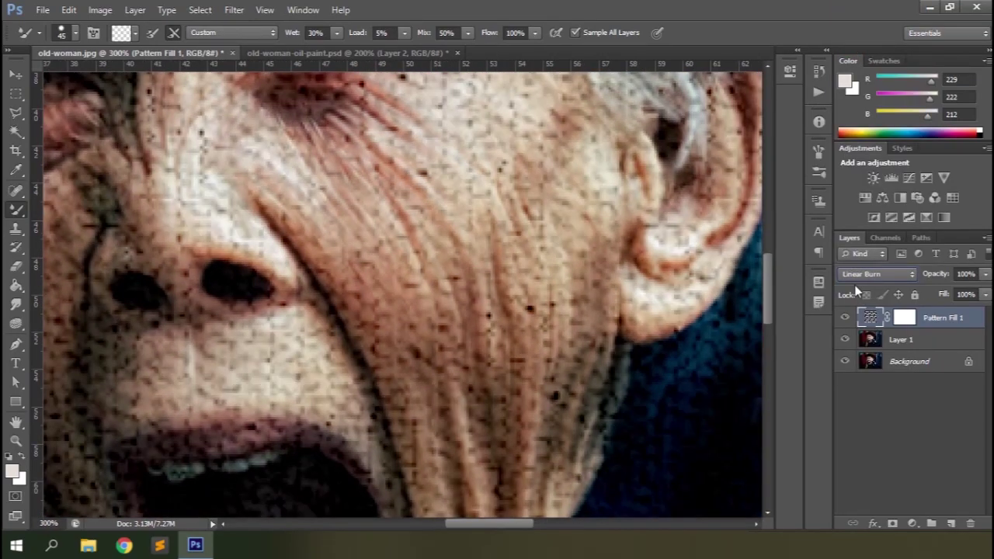
Try the Screen, Linear Dodge (Add), Overlay and Soft Light blend modes on Pattern Fill 1.
key("ctrl+minus")
key("shift+plus")
key("shift+plus")
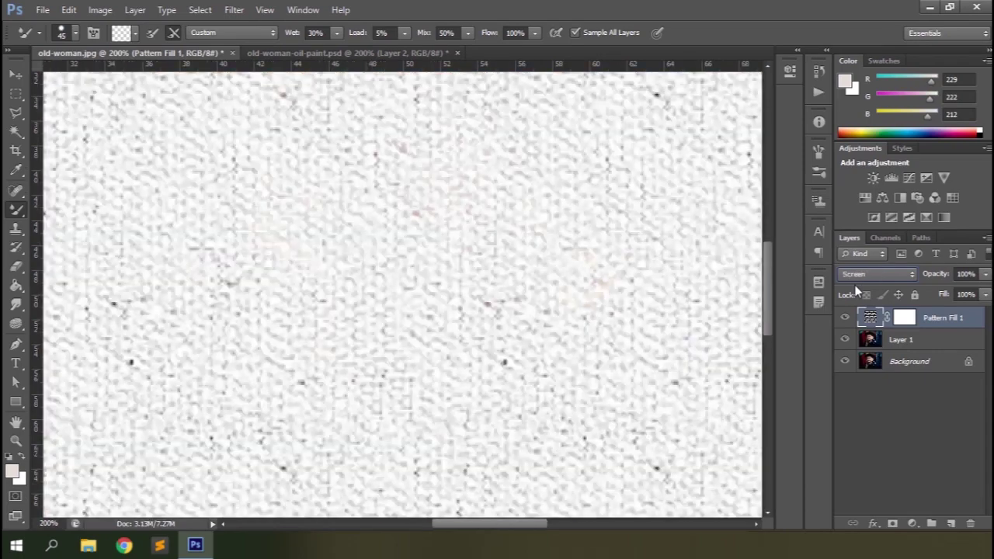
key("shift+plus")
key("shift+plus")
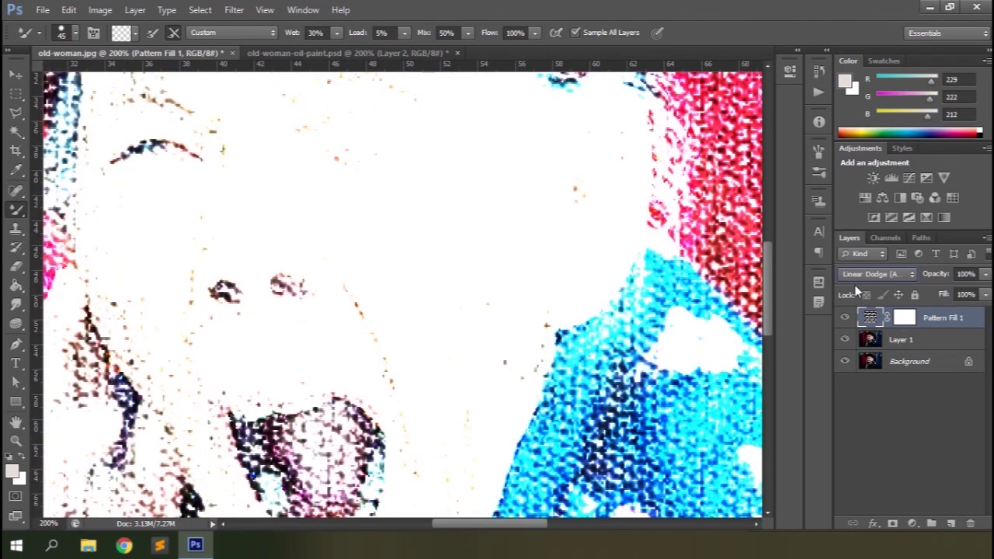
key("shift+plus")
key("shift+plus")
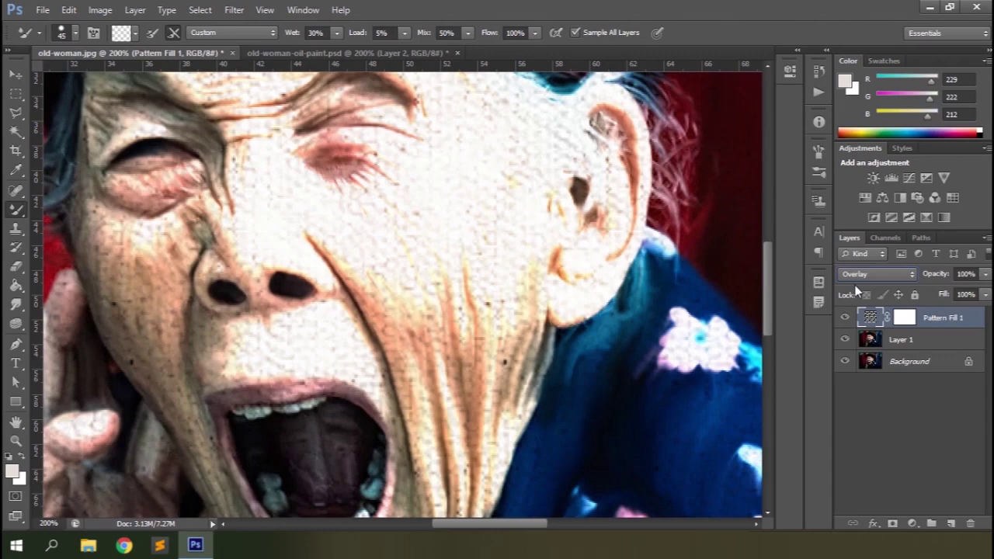
key("shift+plus")
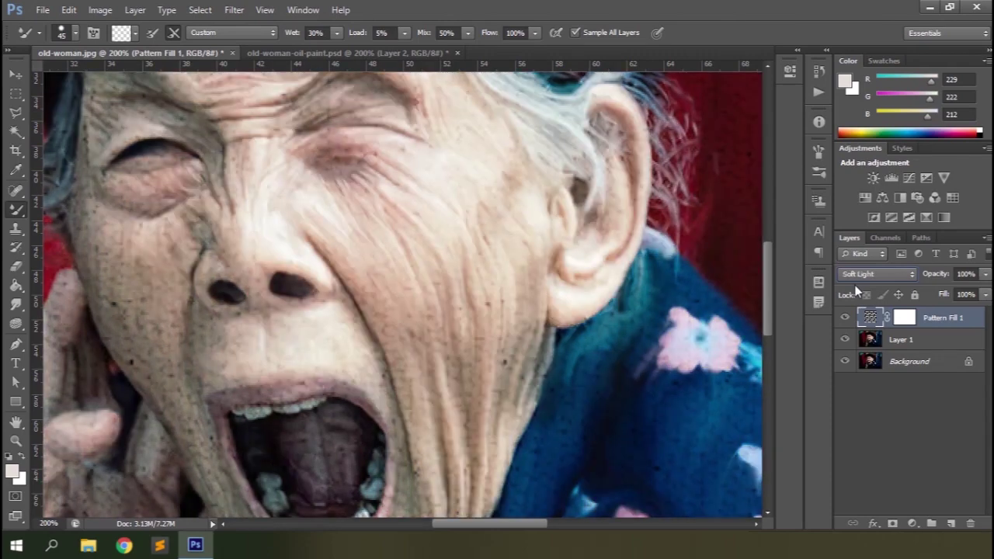
Try the blend modes from Hard Light through Divide on Pattern Fill 1, and set it to Multiply.
key("ctrl+minus")
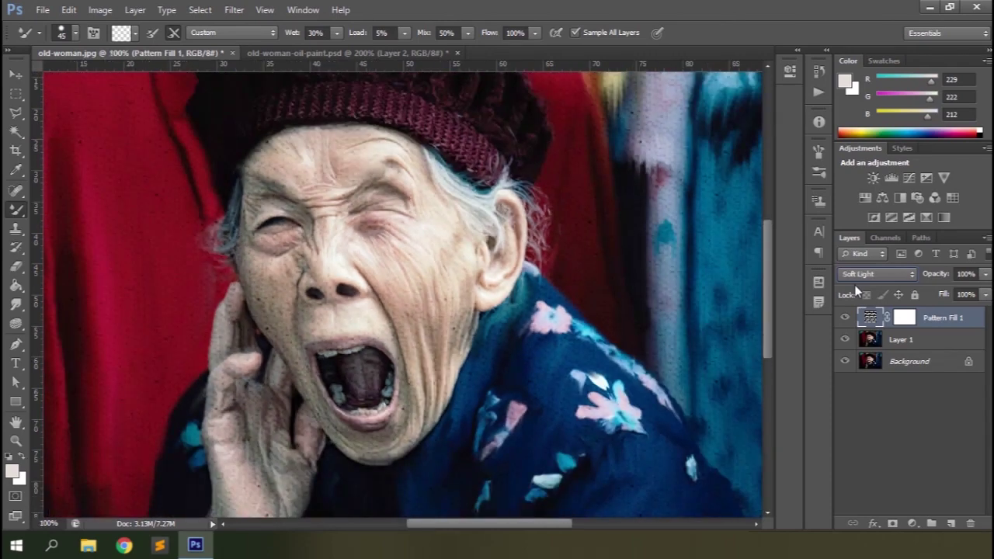
key("shift+plus")
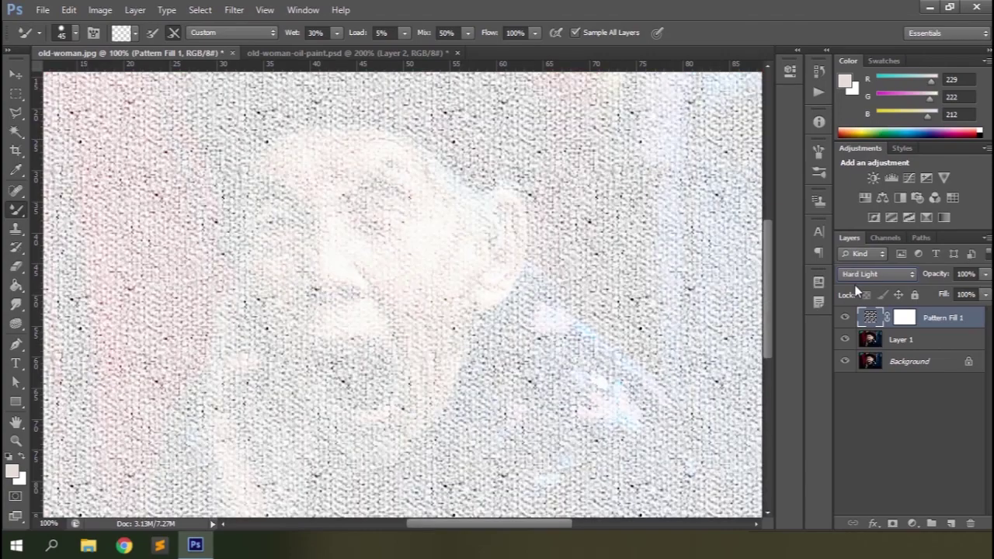
key("shift+plus")
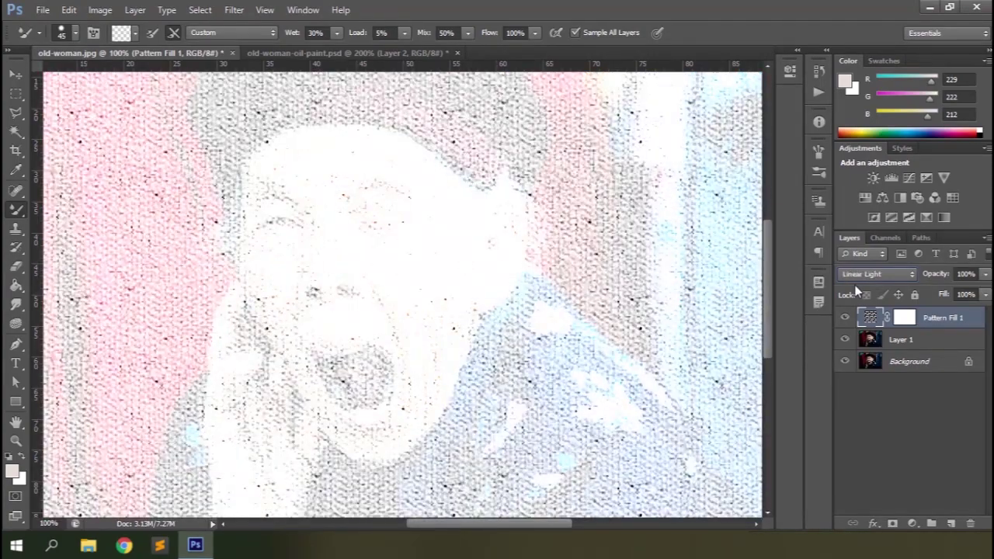
key("shift+plus")
key("shift+plus")
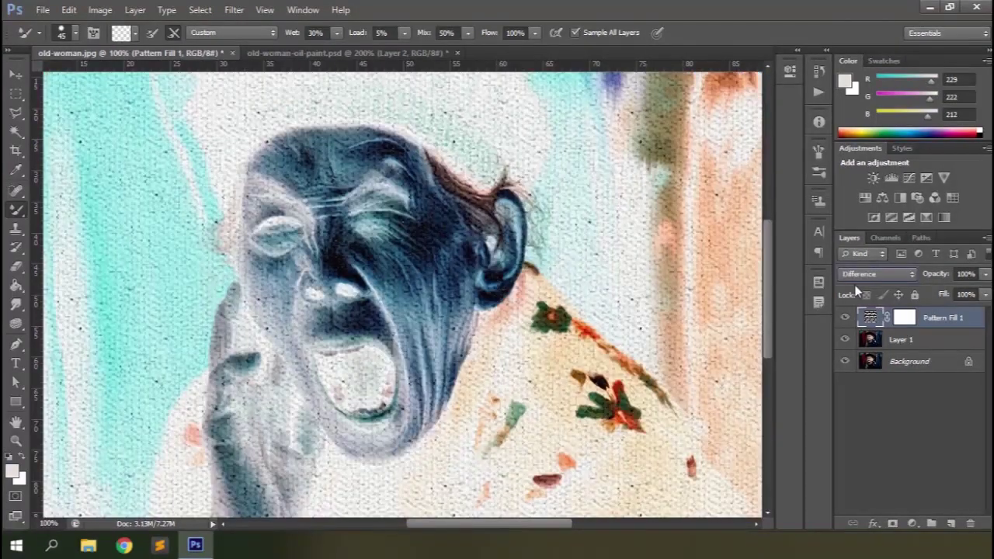
key("shift+plus")
key("shift+plus")
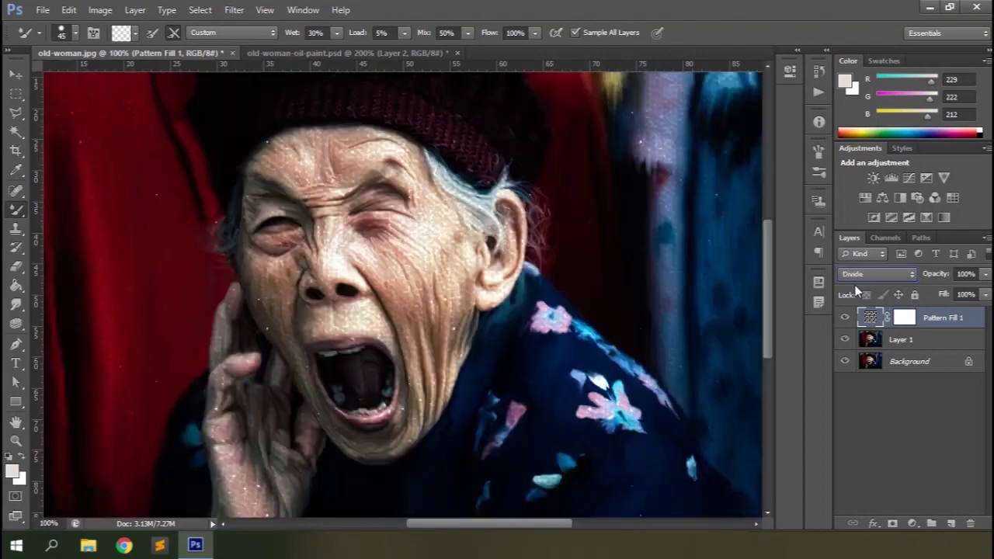
key("ctrl+minus")
key("shift+alt+m")
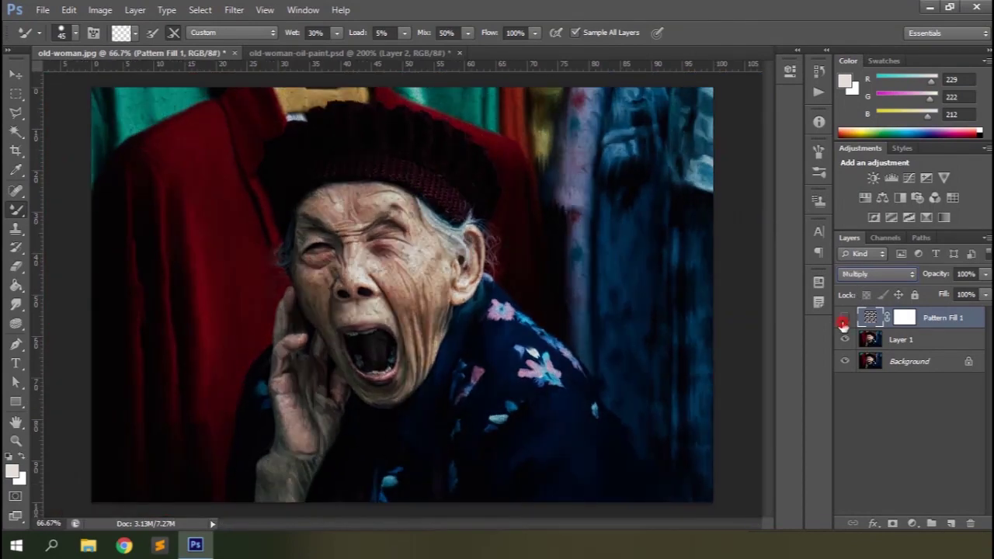
Hide the Pattern Fill 1 layer and delete it.
left_click(844, 320)
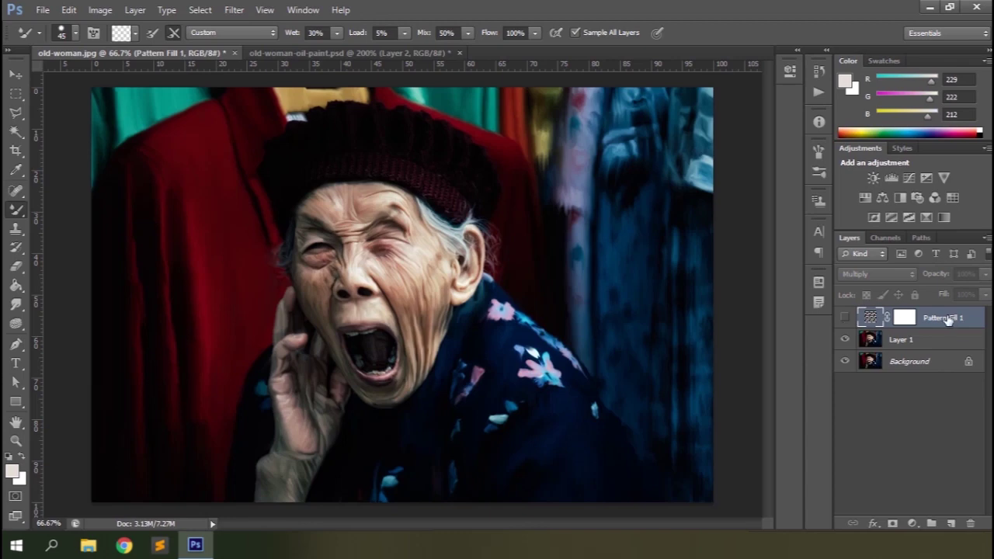
left_click_drag(947, 319, 970, 524)
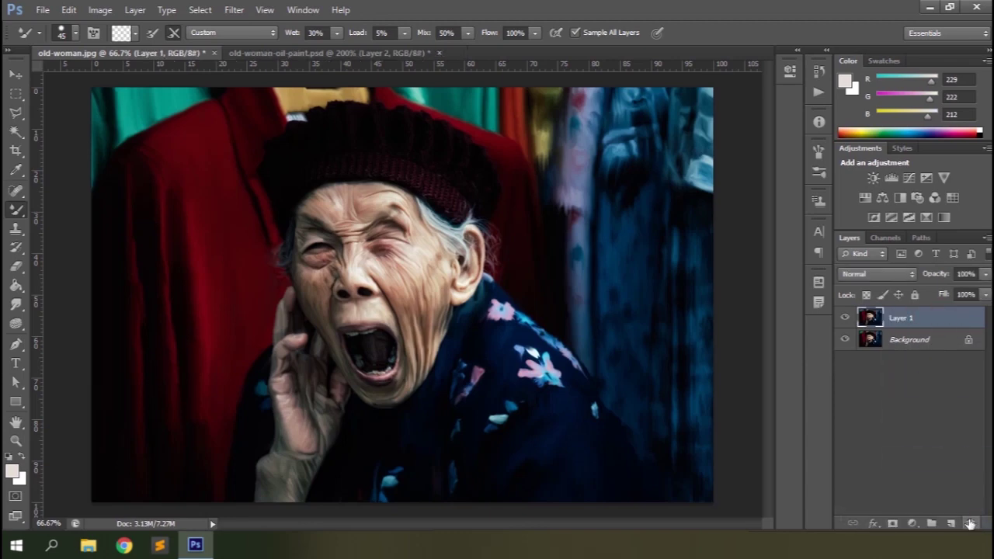